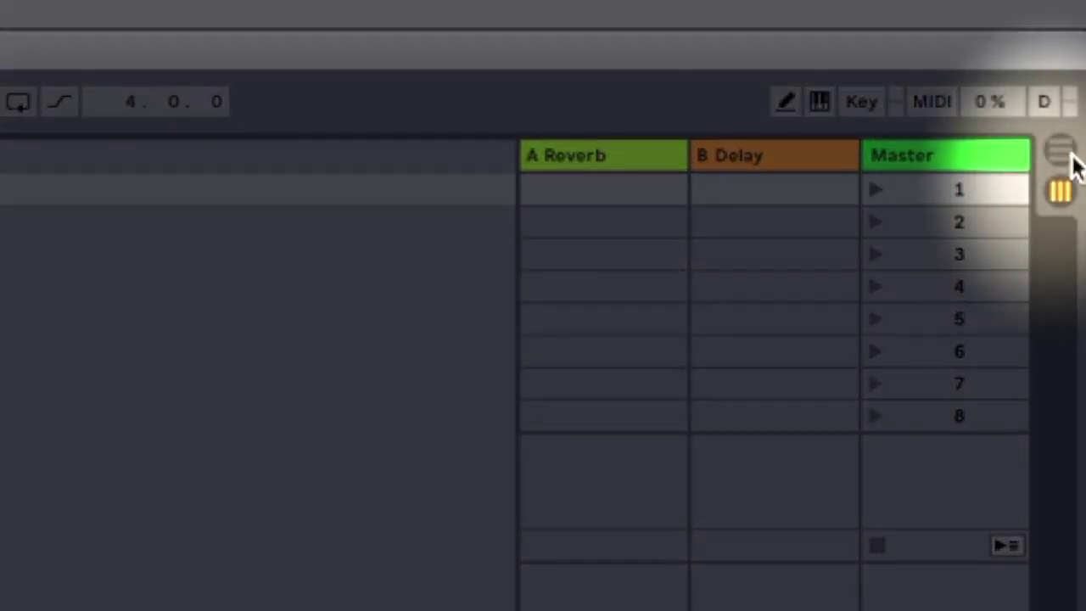
Step: Toggle between Arrangement and Session View, ending in Session View
click(1061, 153)
click(1058, 189)
click(1057, 150)
click(1059, 197)
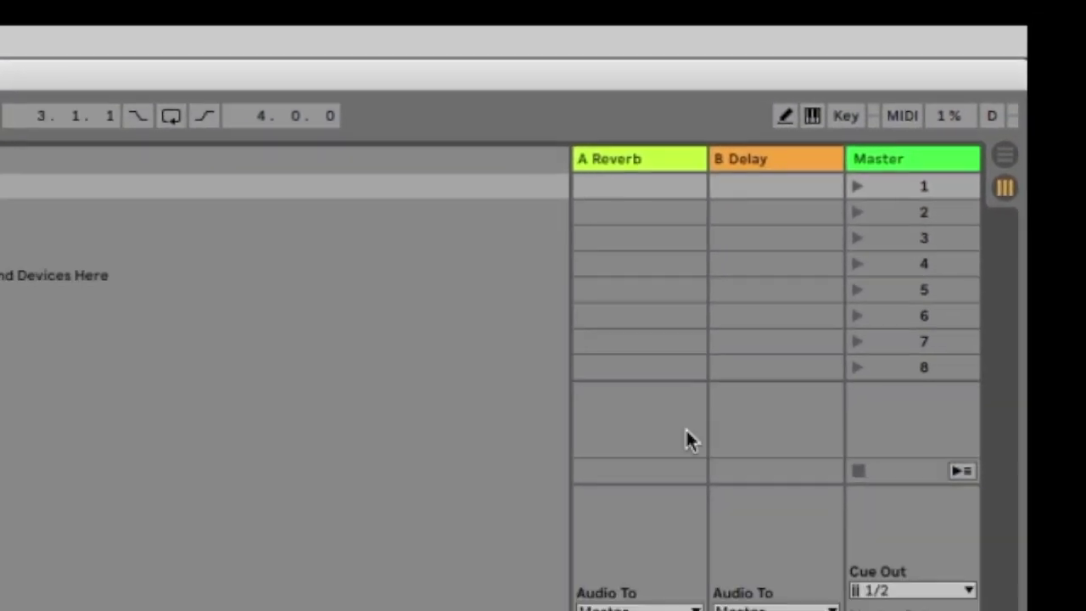
key(Tab)
key(Tab)
key(Tab)
key(Tab)
key(Tab)
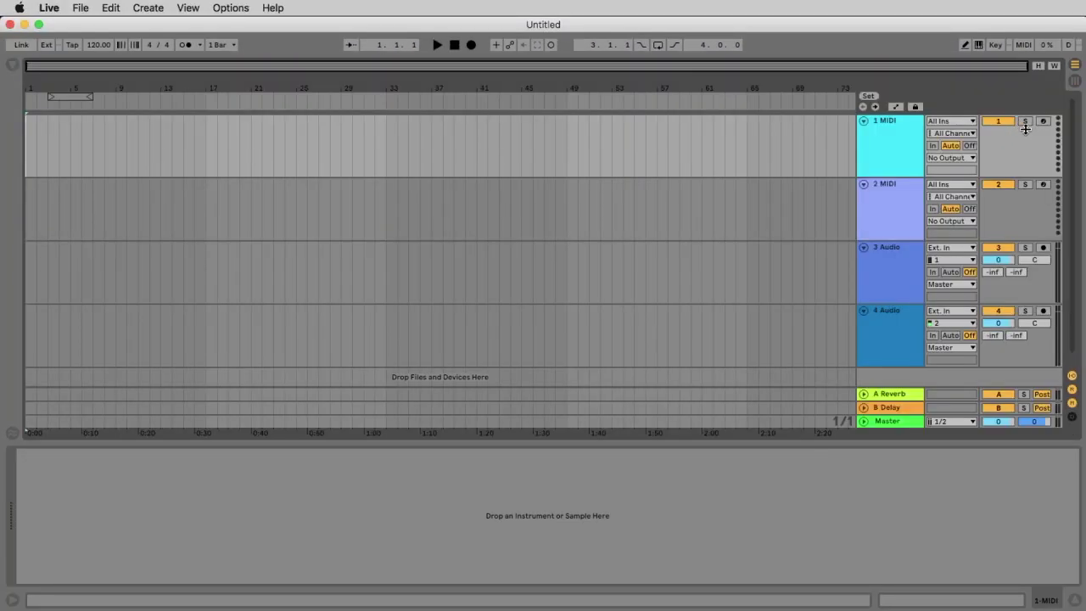
click(1076, 81)
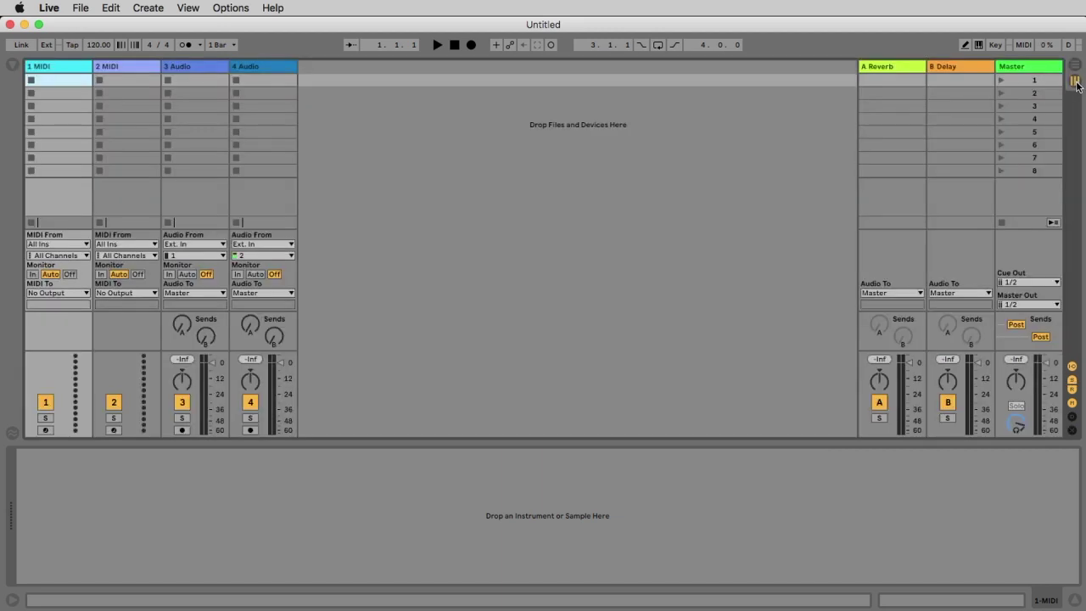
Step: Select the 1 MIDI and 2 MIDI tracks together and delete them
click(659, 131)
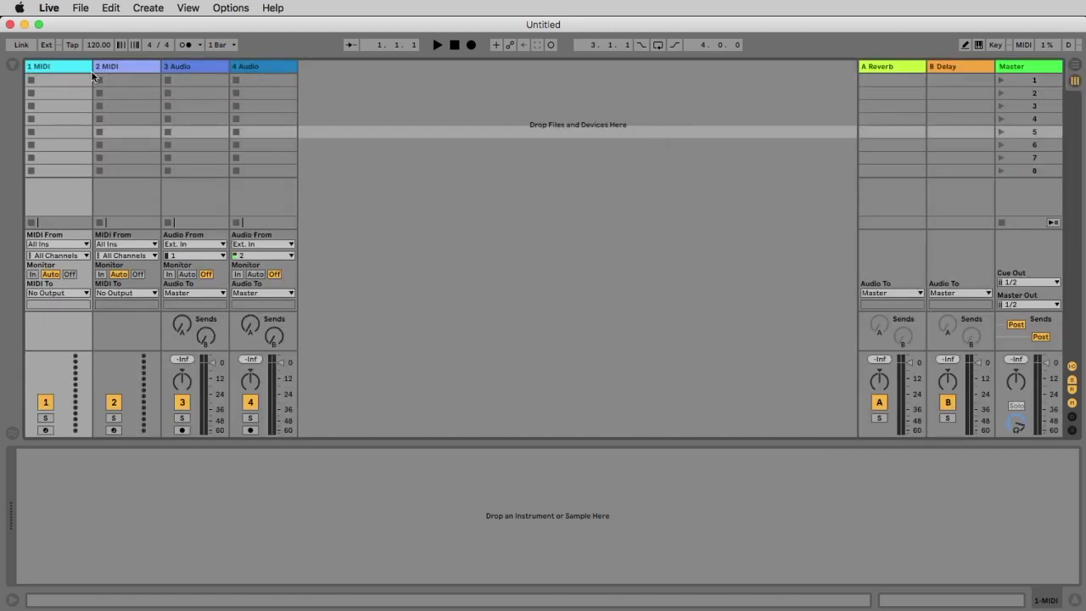
click(127, 68)
click(176, 65)
click(251, 65)
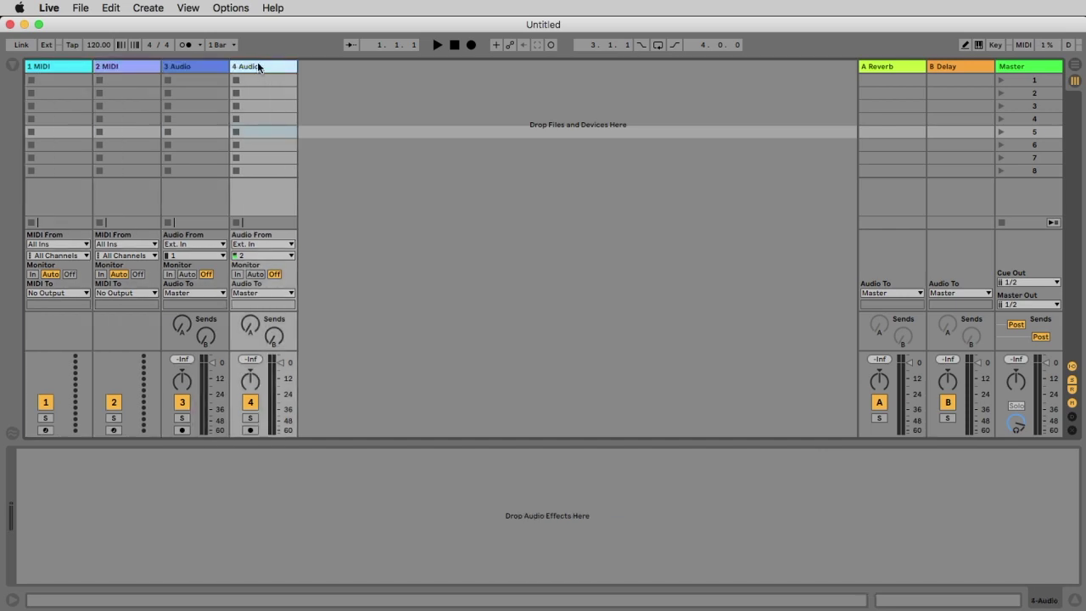
click(53, 71)
click(112, 68)
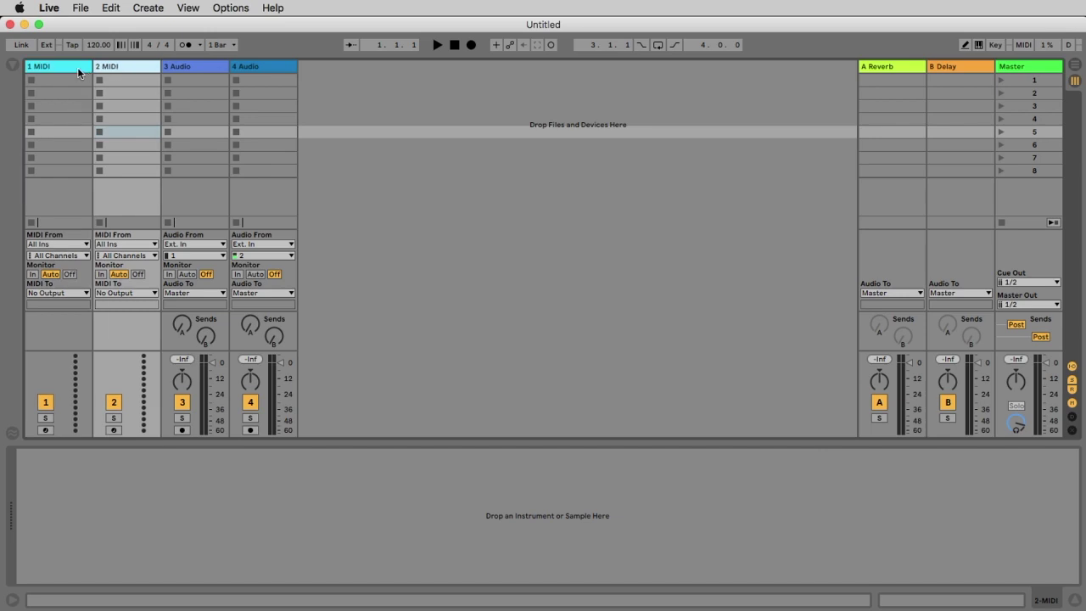
click(69, 66)
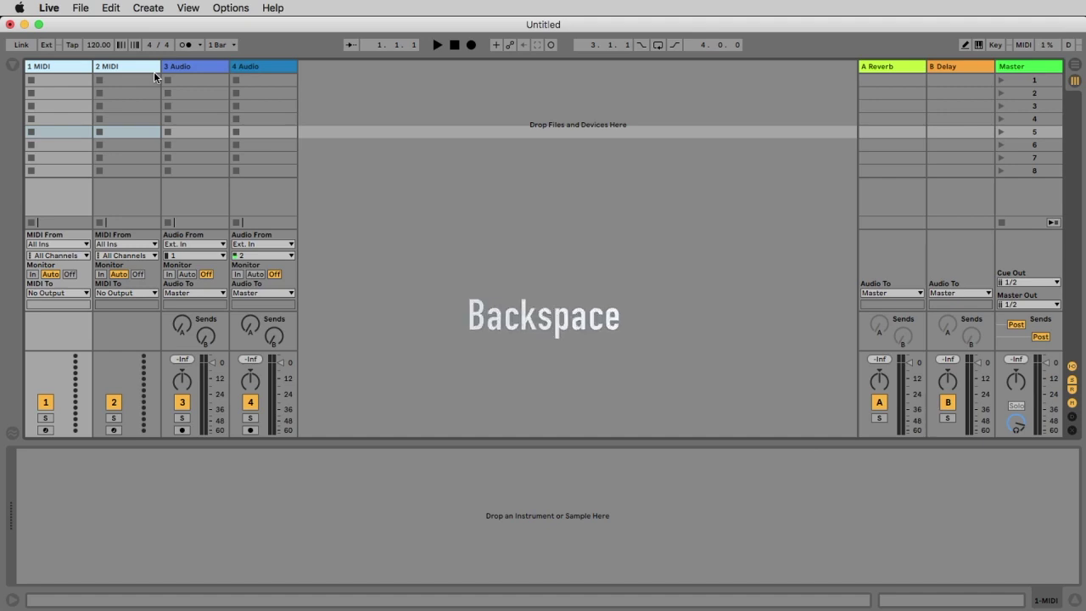
key(BackSpace)
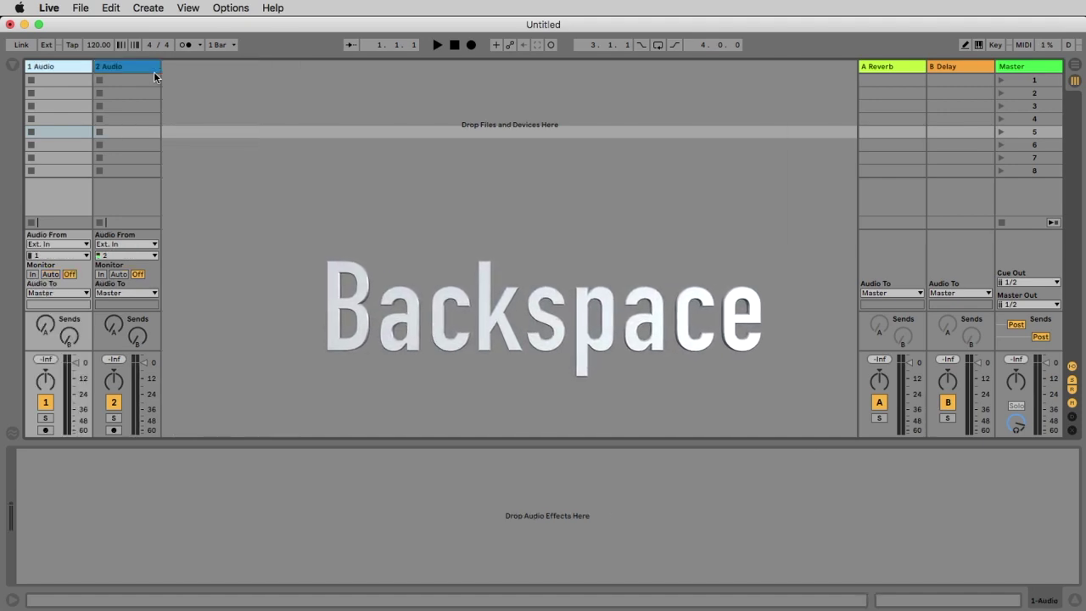
Step: Select the remaining 1 Audio and 2 Audio tracks
click(152, 65)
click(65, 67)
click(108, 68)
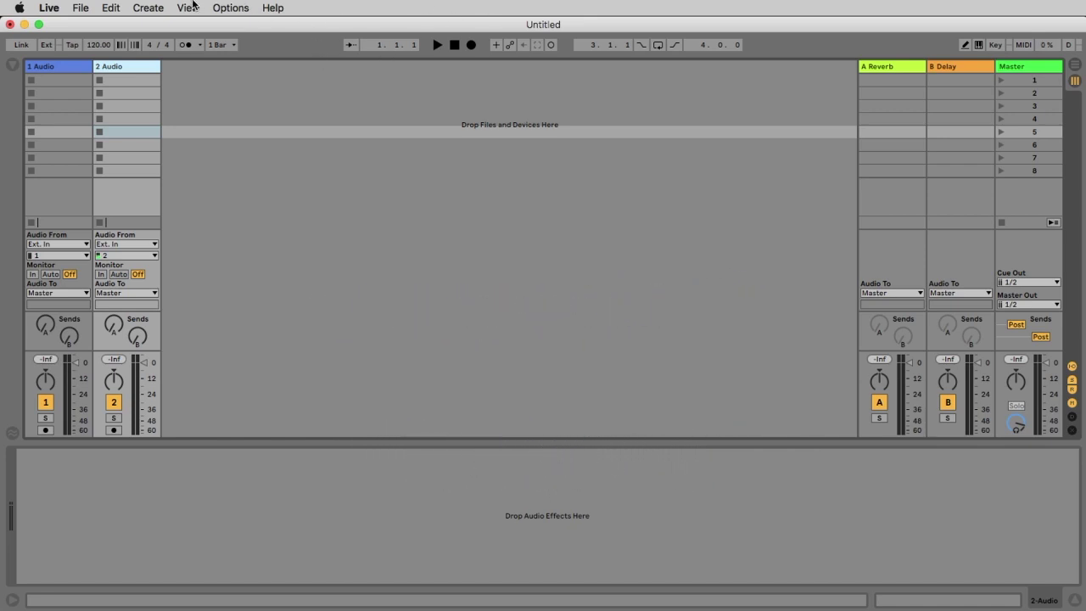
Step: Add four more audio tracks with Insert Audio Track (Cmd+T), making six
click(162, 6)
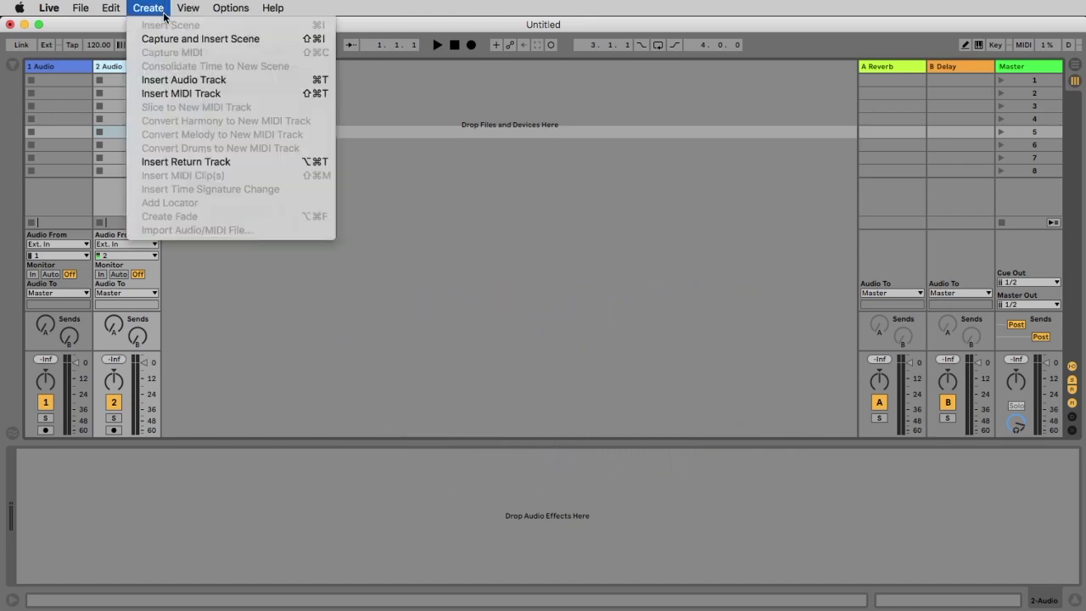
key(super+t)
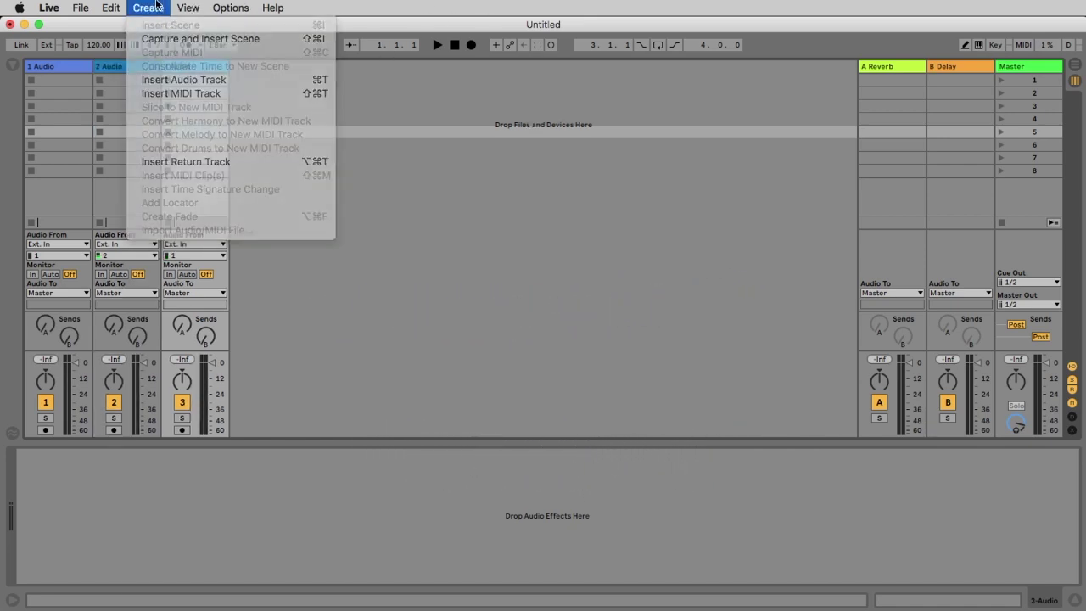
key(super+t)
key(super+t)
key(super+t)
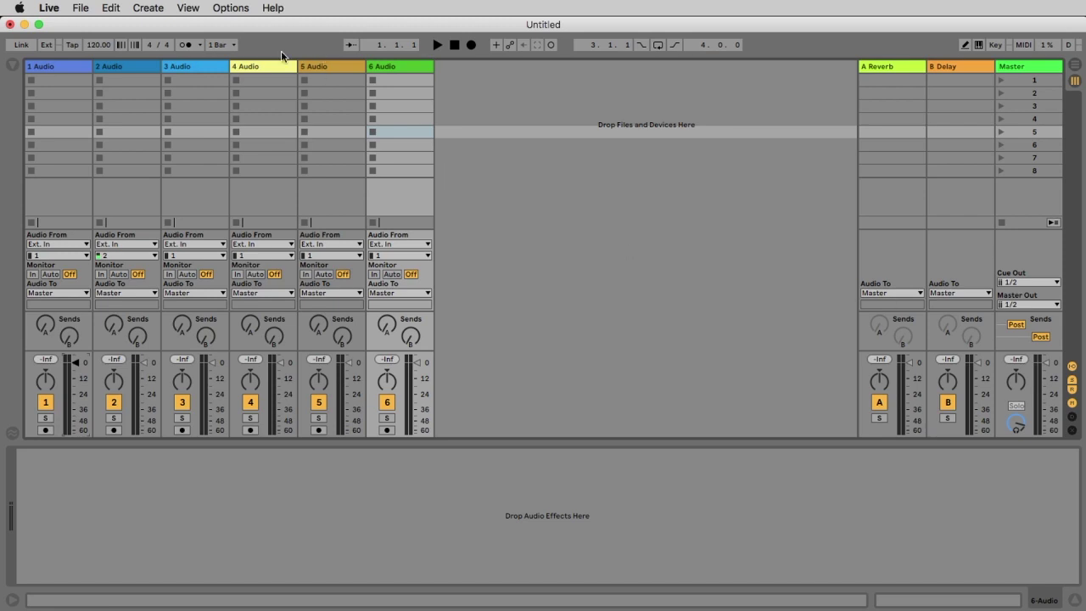
Step: Lower the six audio tracks' volume to -5.0 dB, then bring Chrome to the front
click(56, 66)
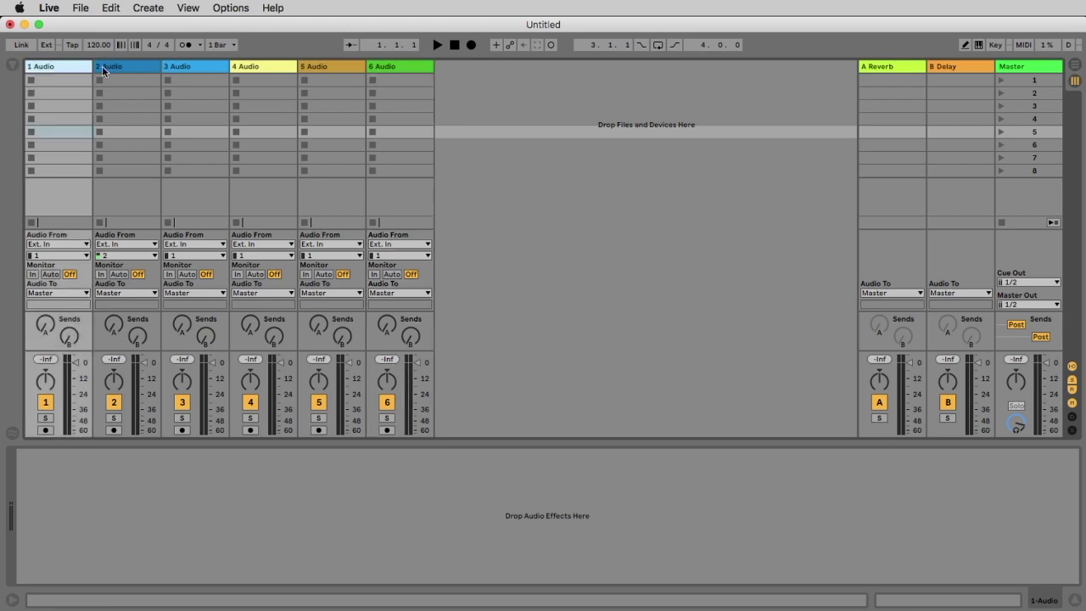
shift+click(408, 66)
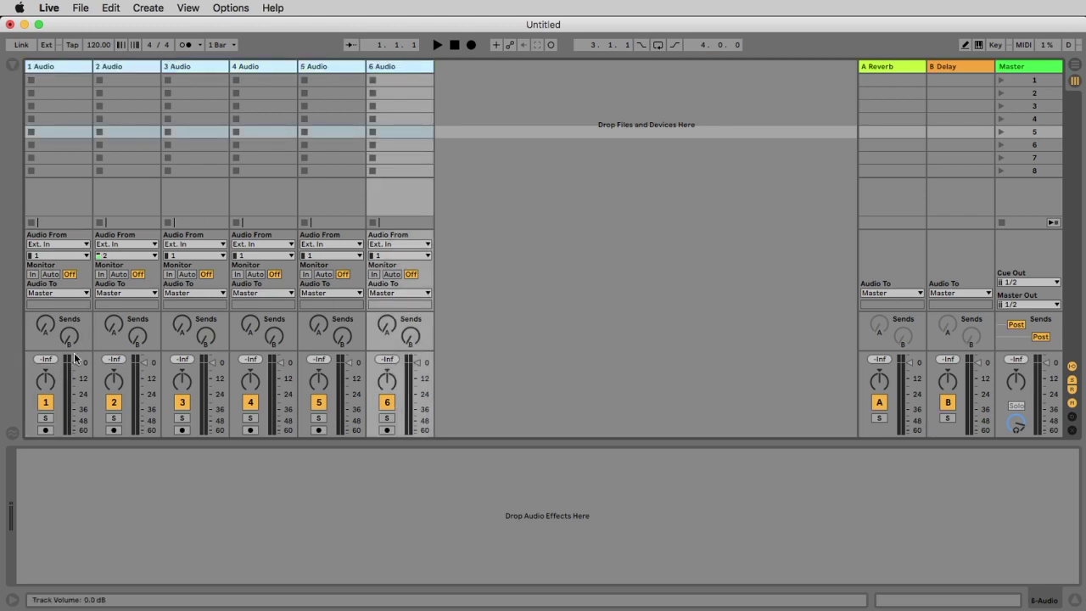
drag(75, 365, 75, 379)
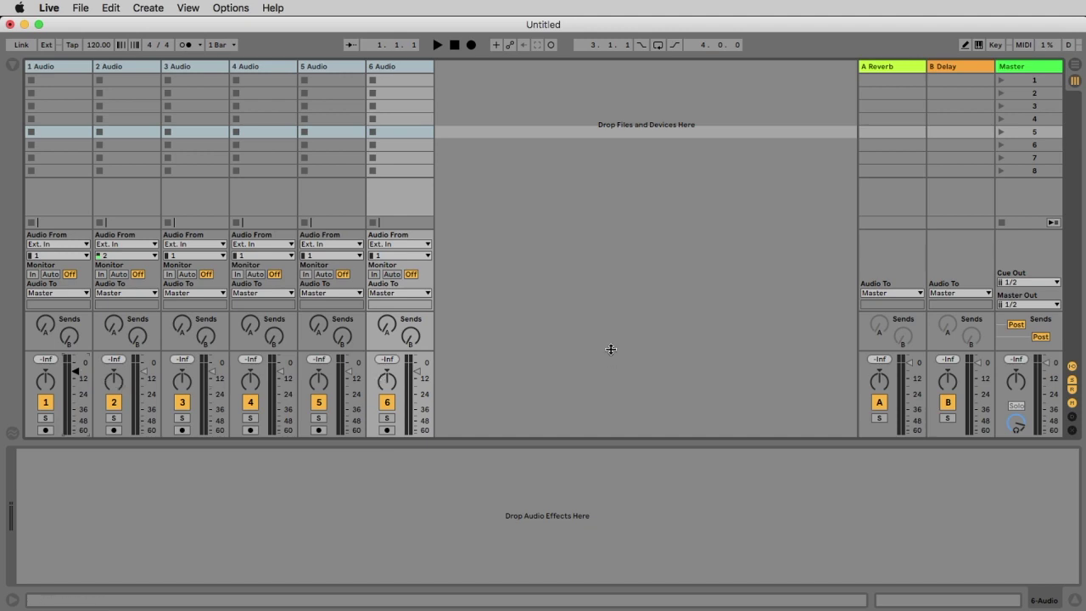
shift+click(425, 65)
key(super+Tab)
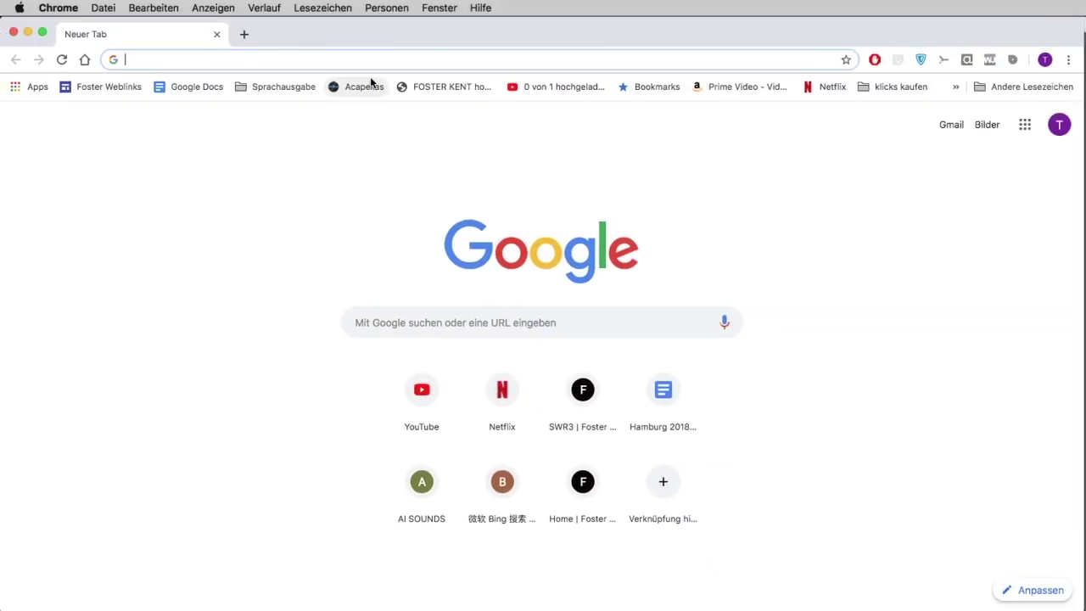
Step: Load mugent.com and search its samples for 'piano'
text(mugent)
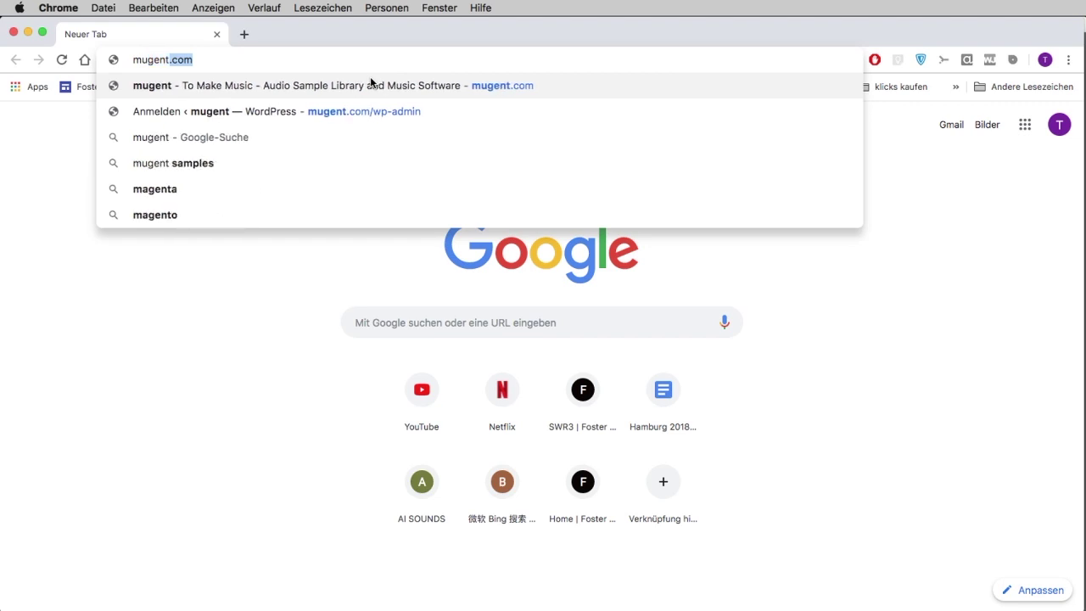
key(Return)
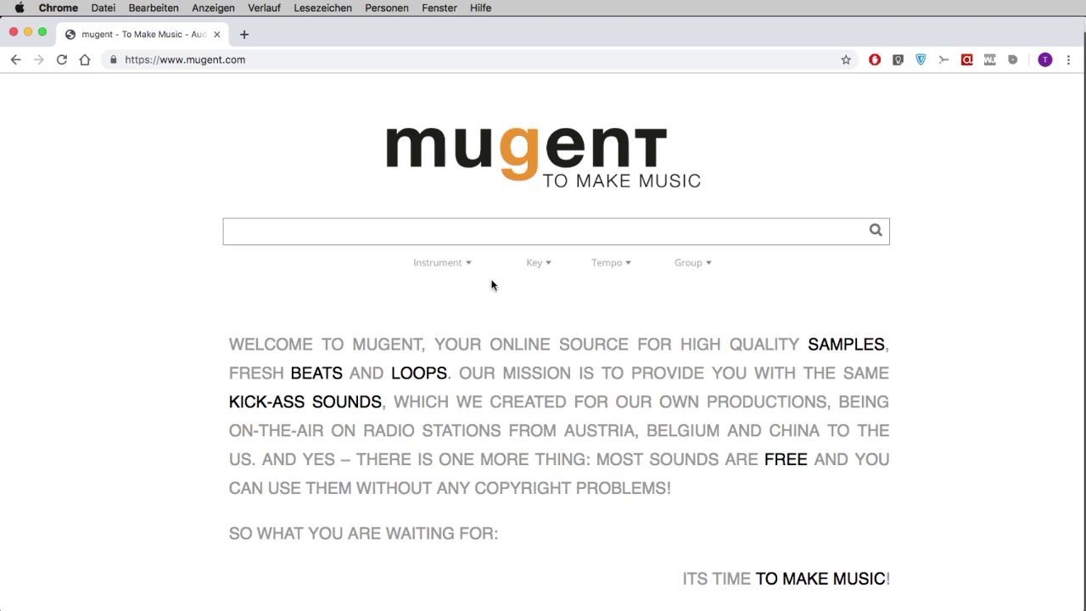
click(472, 233)
text(piano)
key(Return)
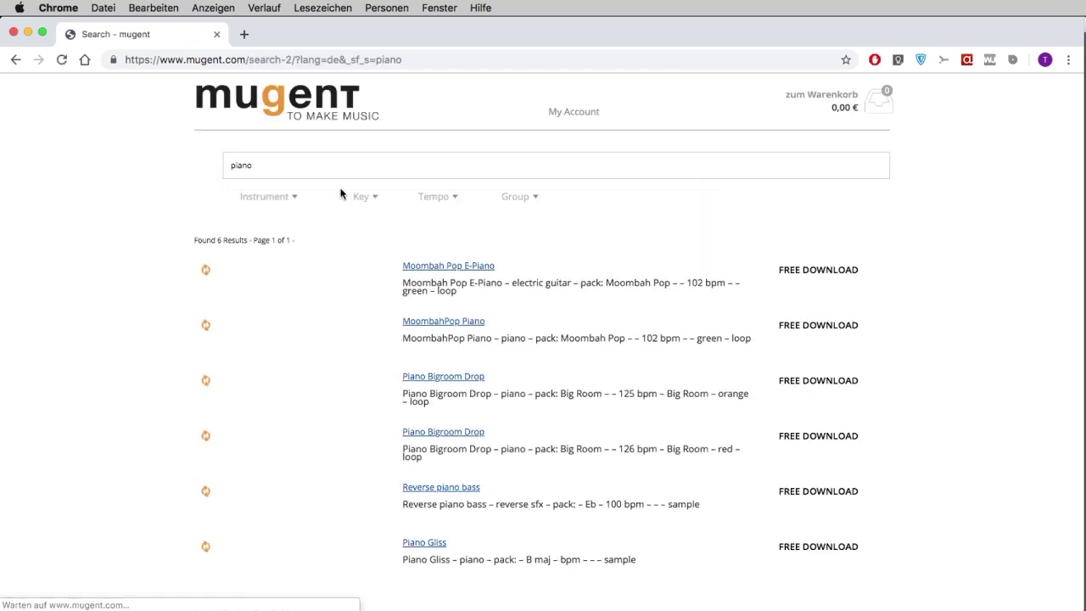
Step: Clear the 'piano' search term so all 1675 samples are listed
double_click(241, 165)
click(92, 184)
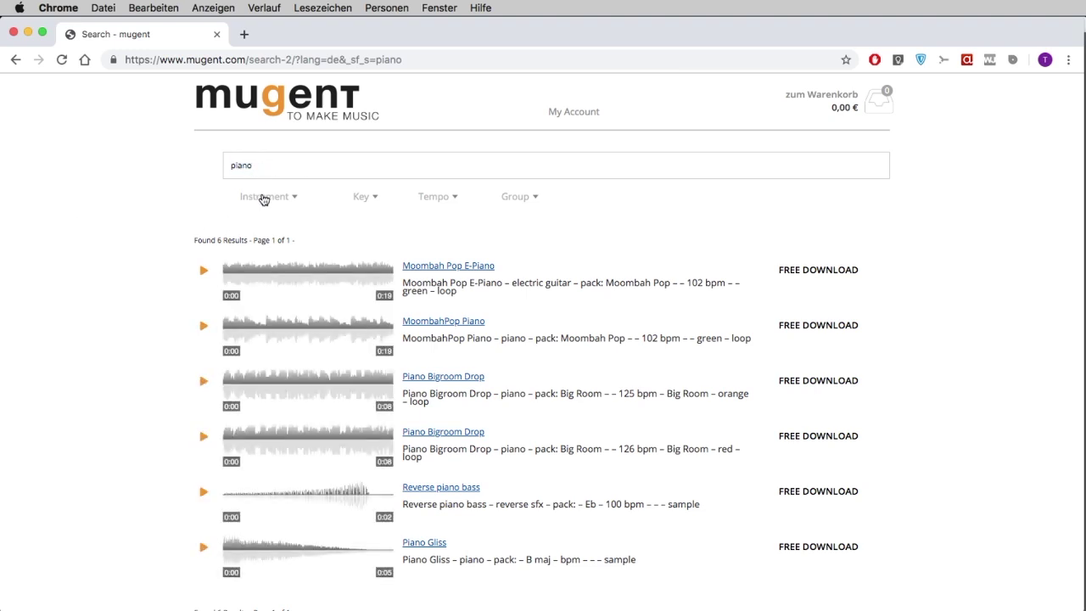
drag(271, 165, 187, 167)
key(BackSpace)
click(291, 203)
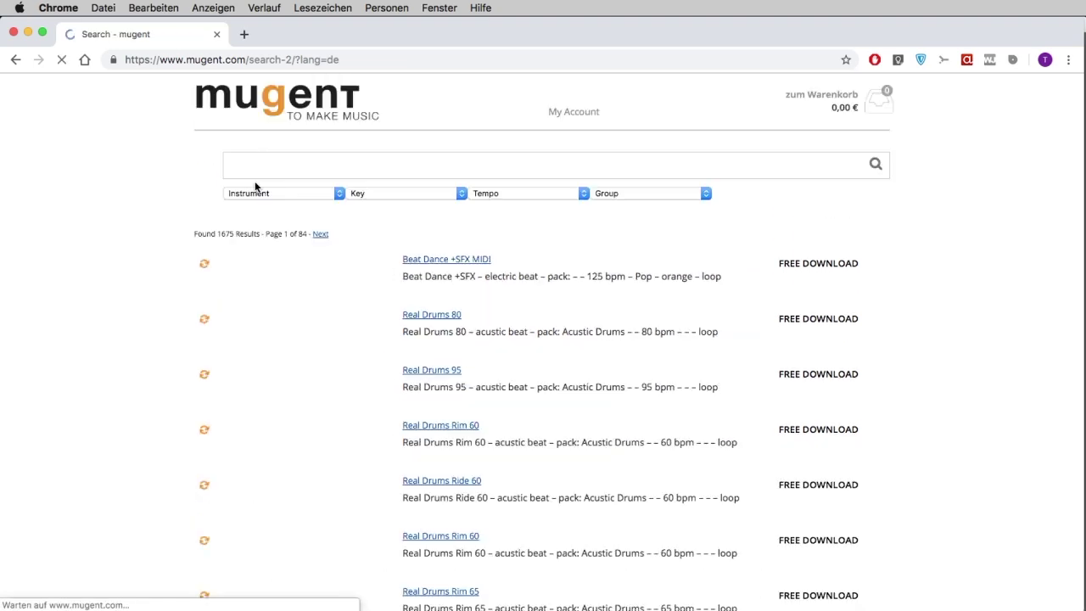
Step: Try the Chords instrument filter, remove it, and browse key options without choosing
click(270, 168)
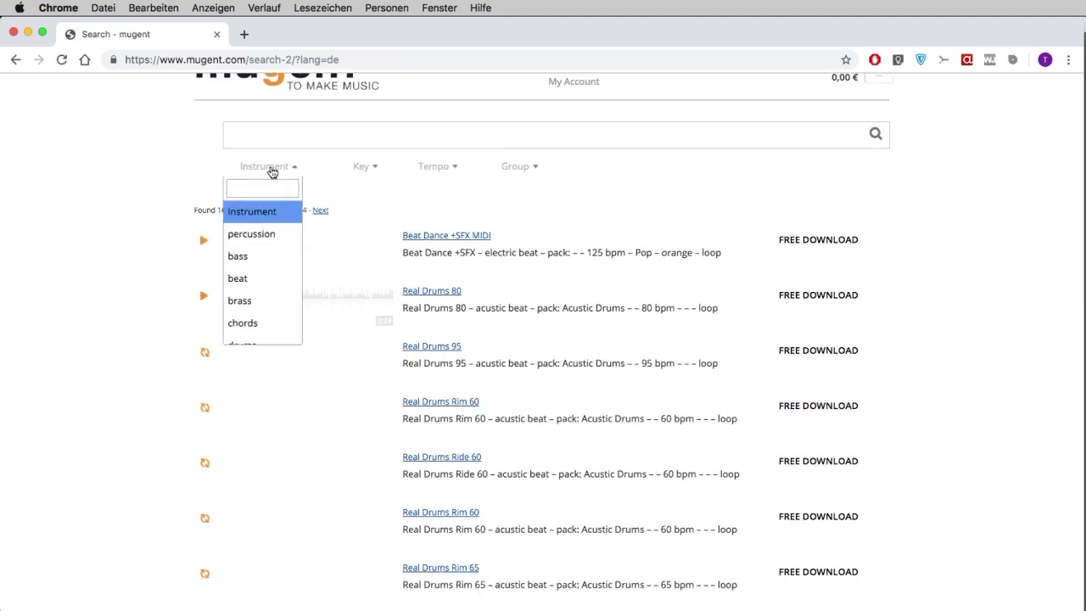
click(255, 322)
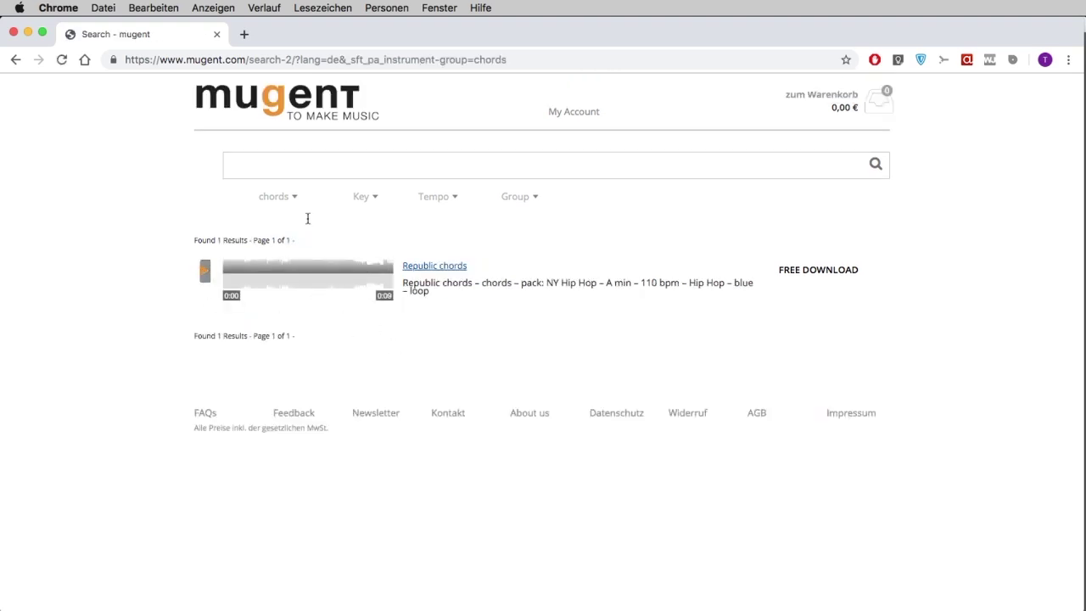
click(297, 198)
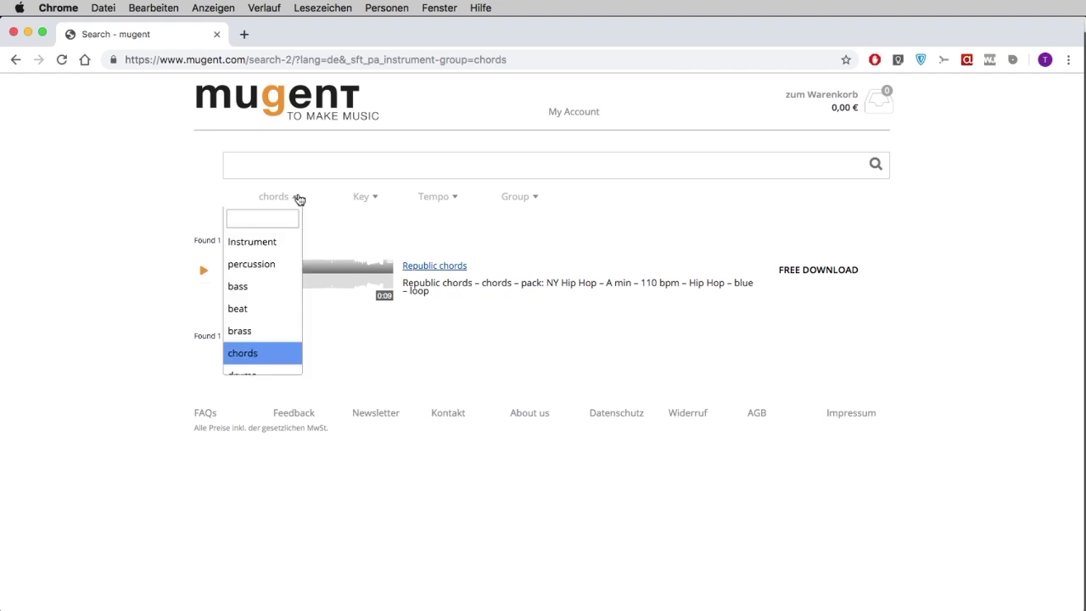
click(274, 244)
click(364, 200)
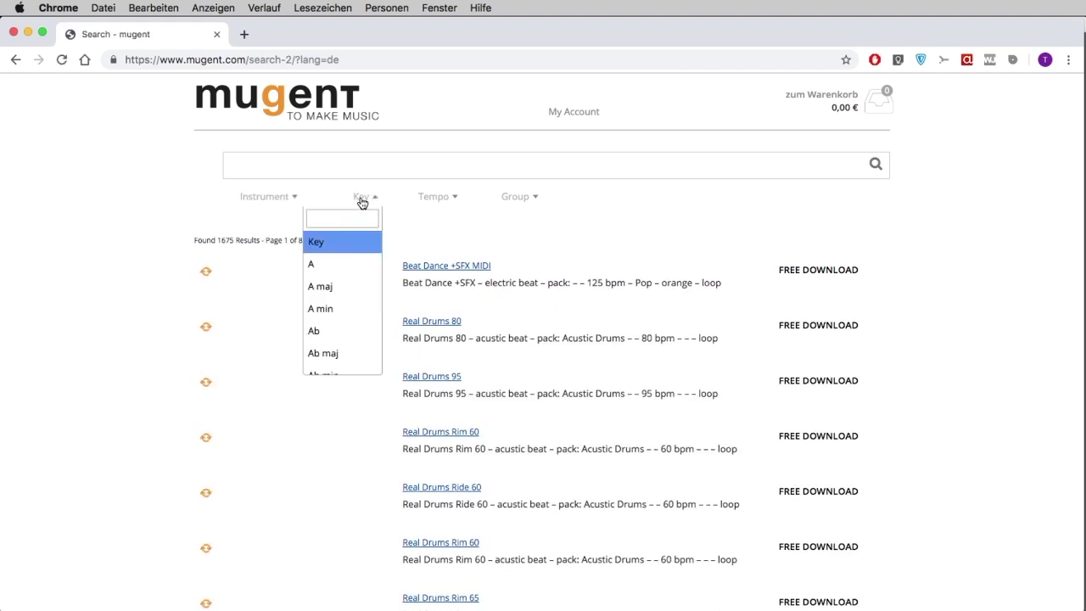
click(583, 219)
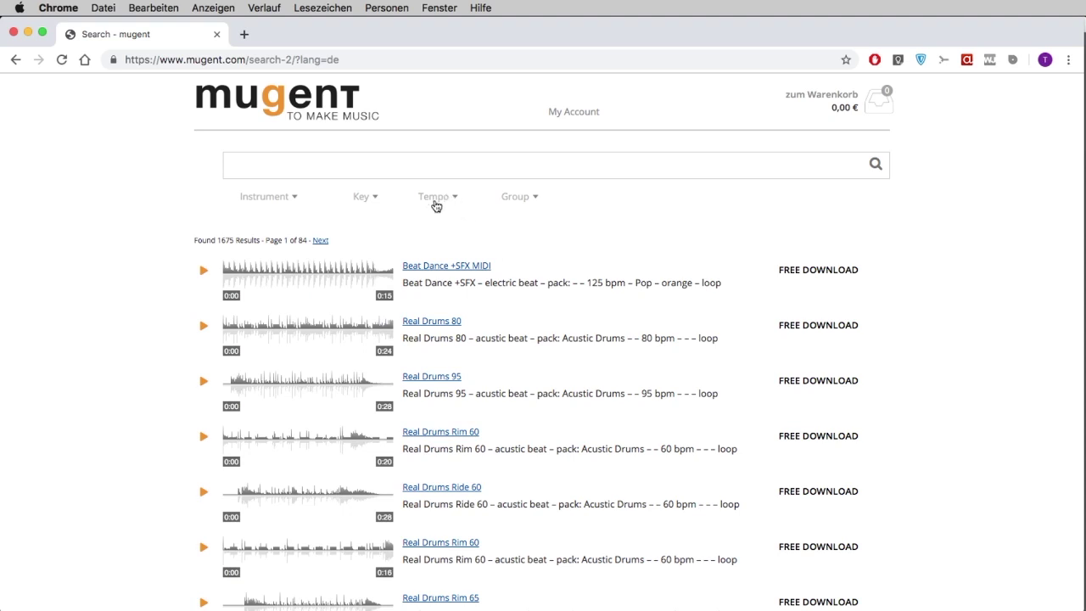
Step: Filter the samples to the red group, narrowing results to 34
click(516, 198)
scroll(509, 336, down, 1)
scroll(509, 336, up, 1)
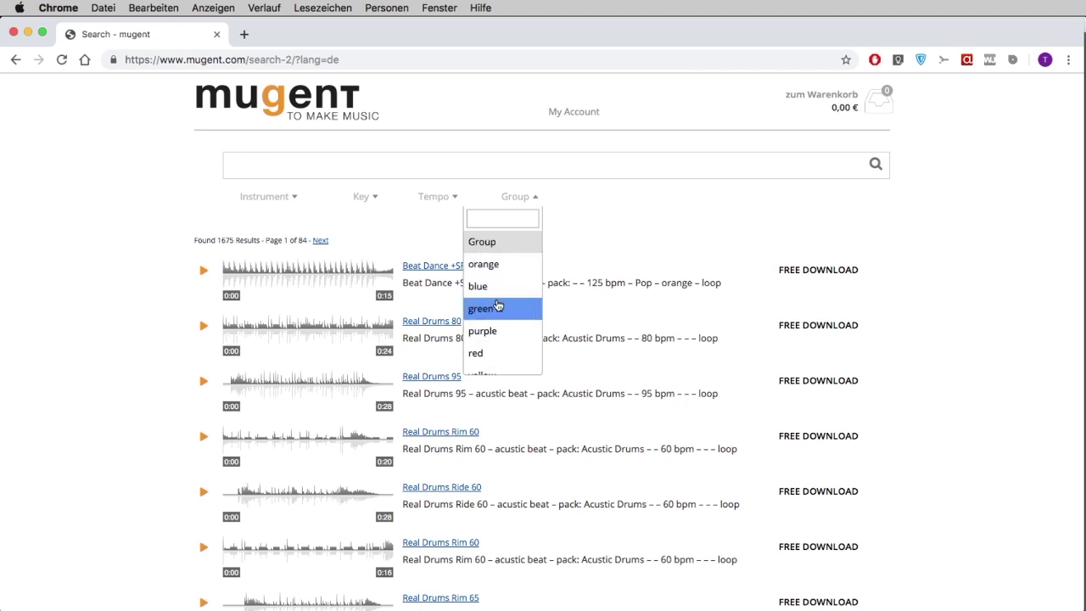
click(497, 353)
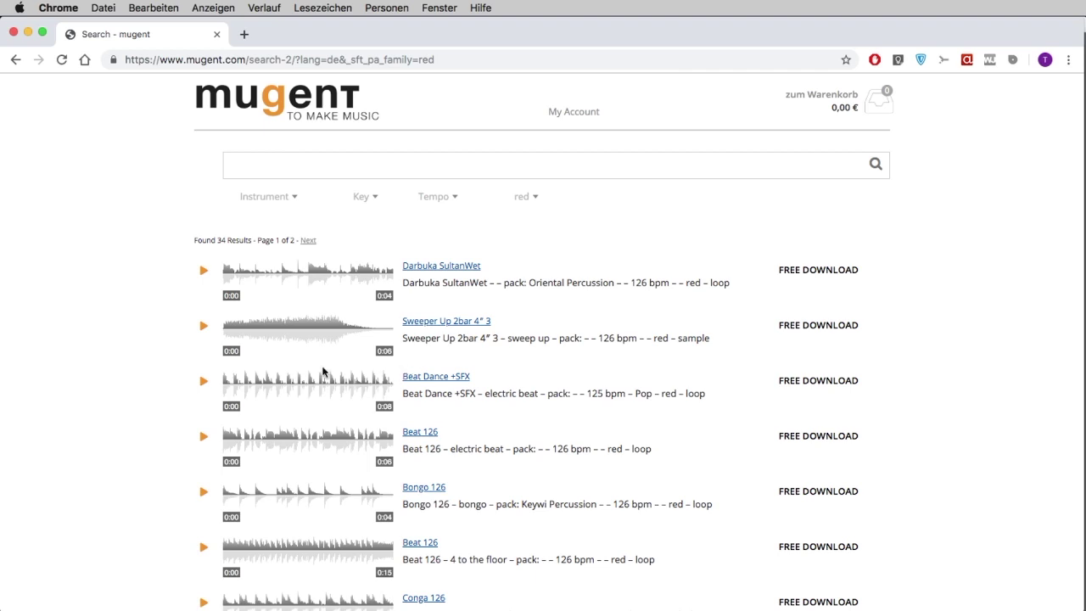
Step: Preview the Beat Dance +SFX loop and download it as a .wav
scroll(317, 366, down, 3)
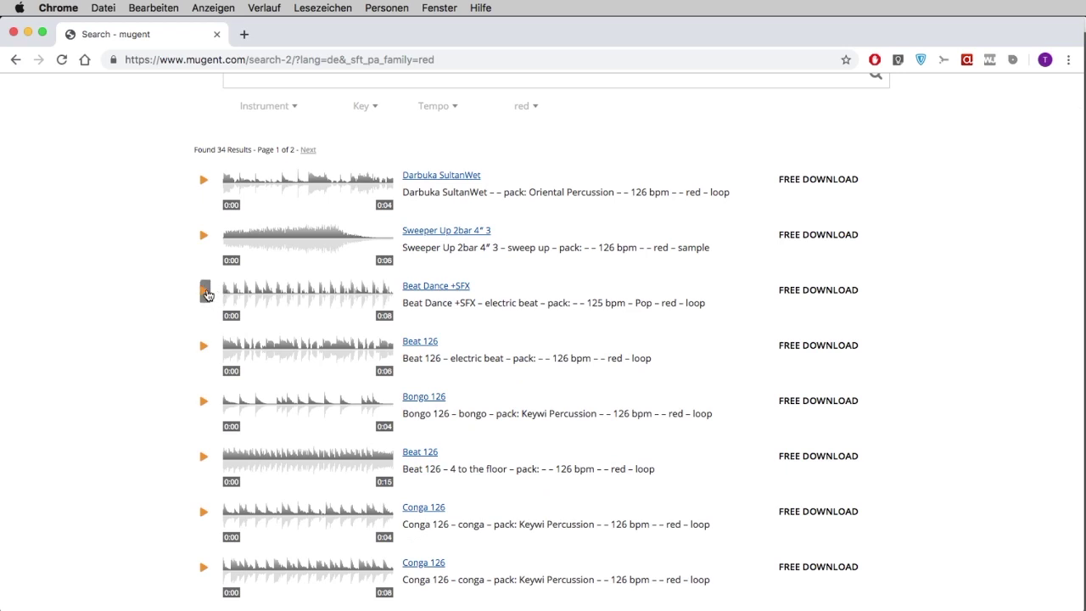
click(205, 293)
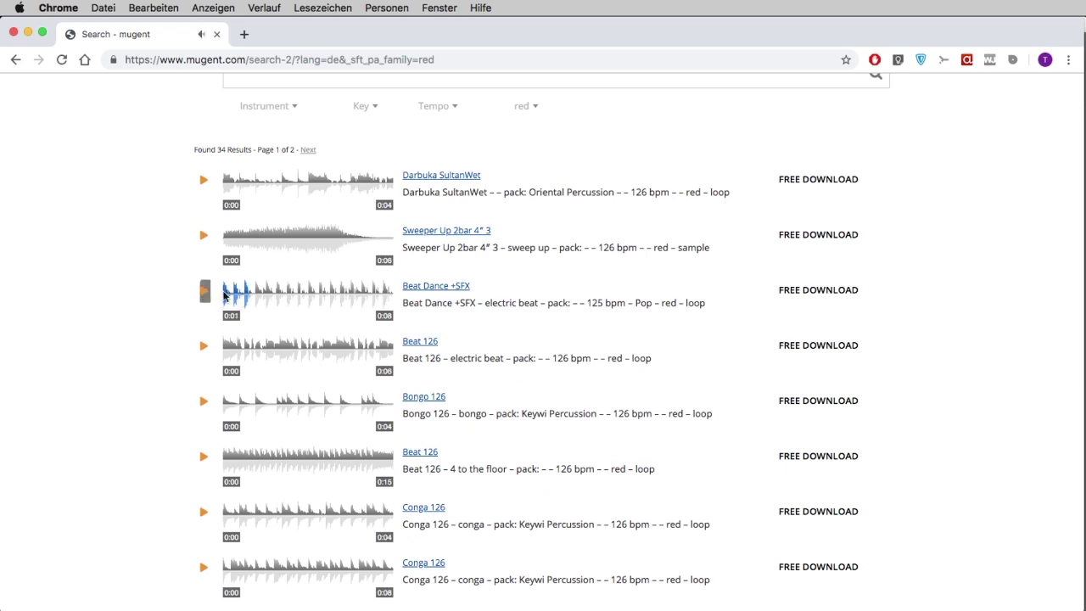
click(817, 294)
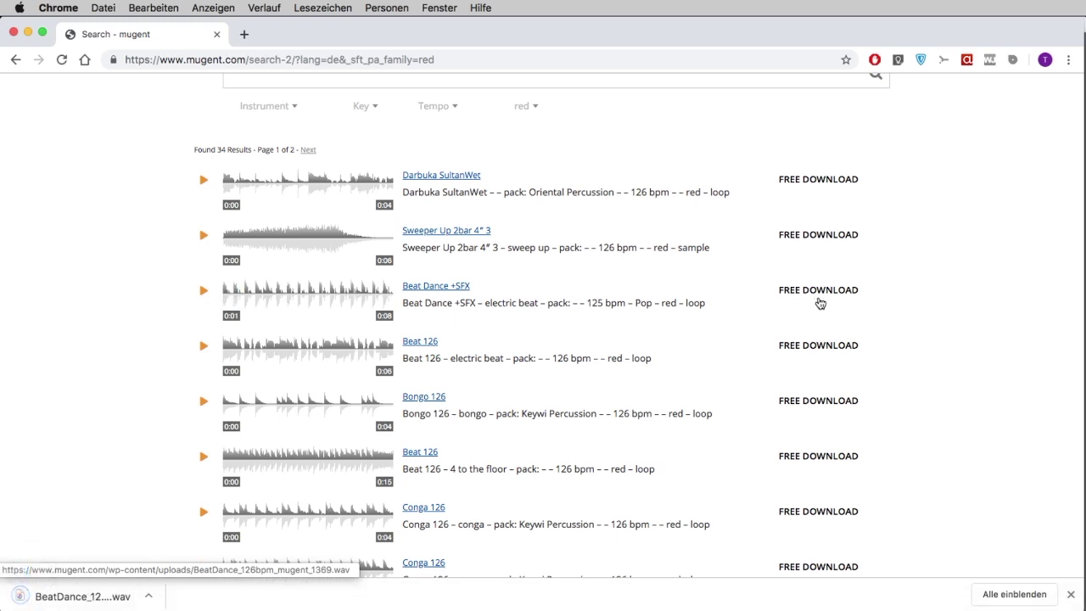
Step: Browse more red-group results, then move the Chrome window aside to reveal Live
mouse_move(1082, 594)
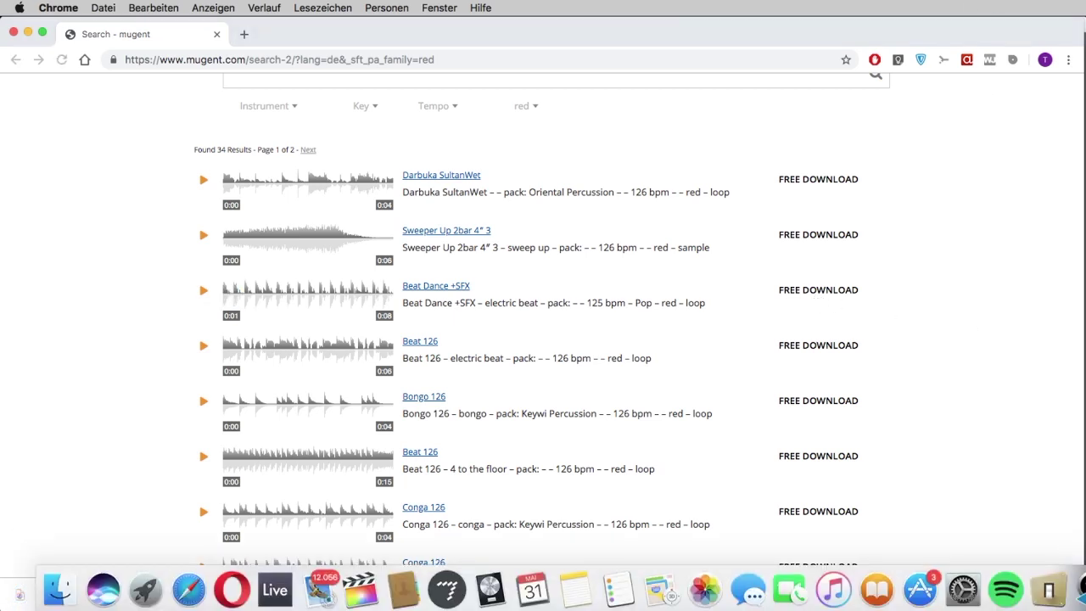
click(915, 119)
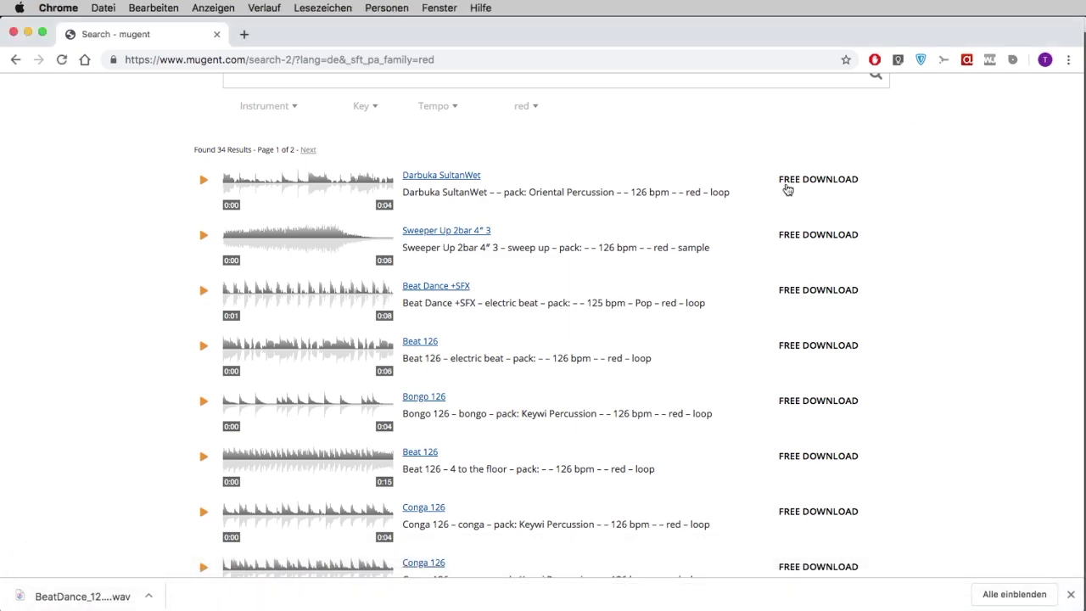
scroll(602, 552, down, 10)
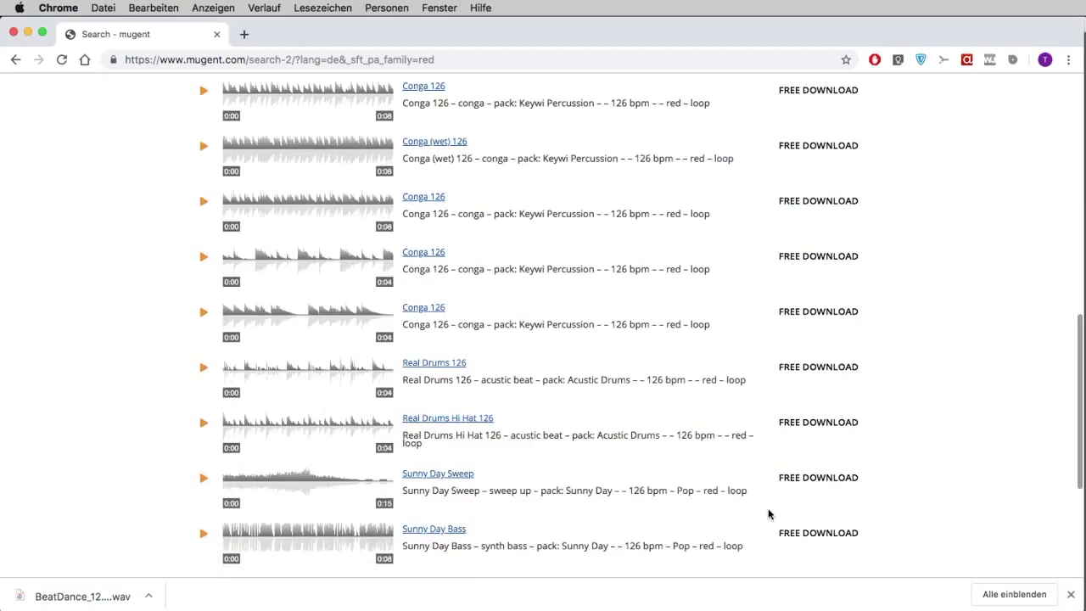
scroll(824, 361, up, 10)
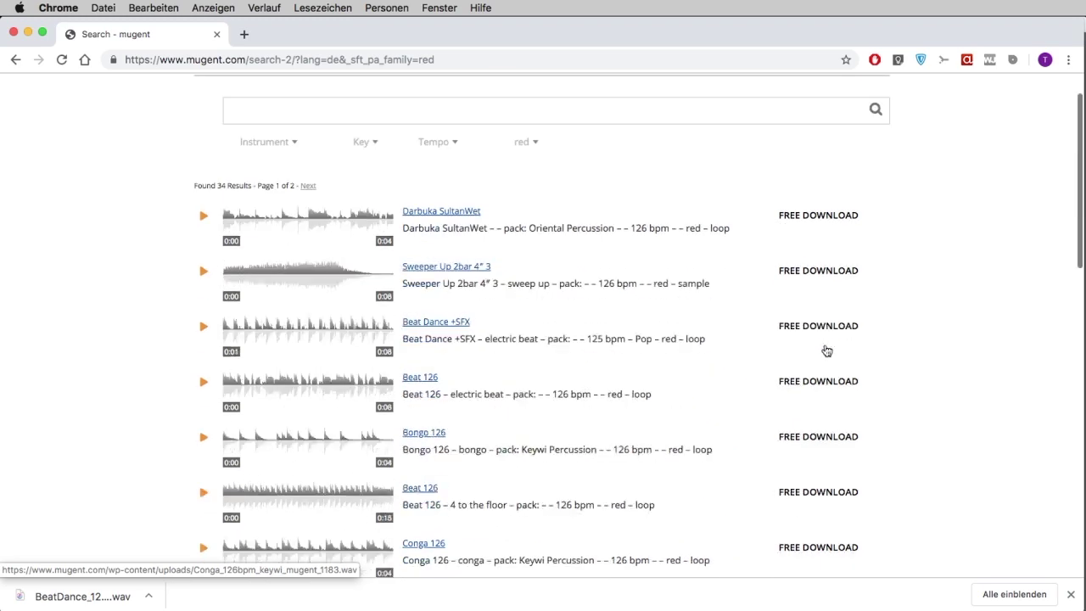
scroll(817, 388, down, 3)
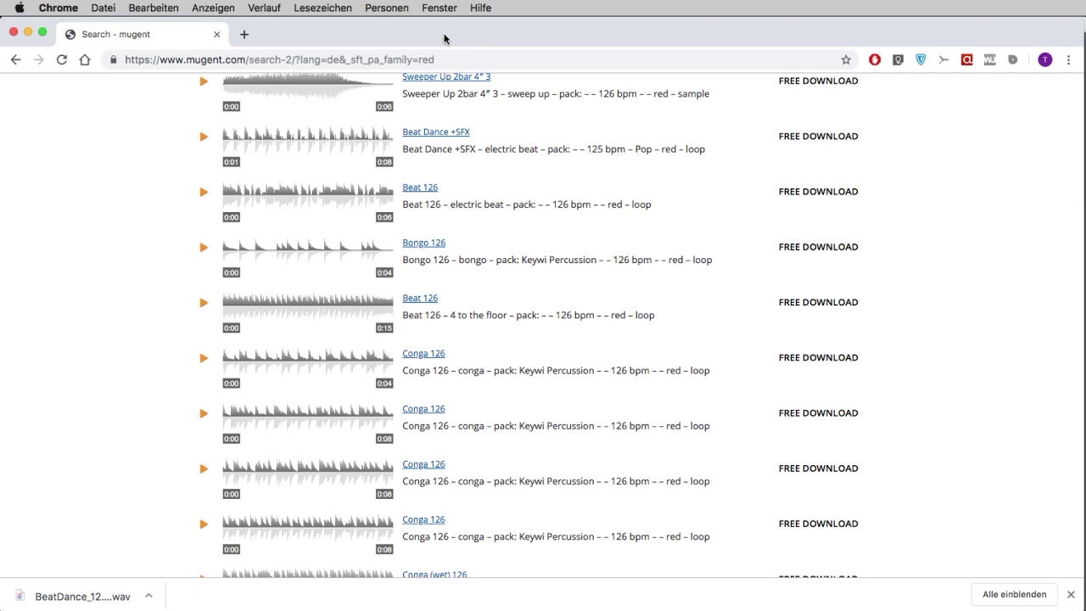
drag(445, 38, 499, 36)
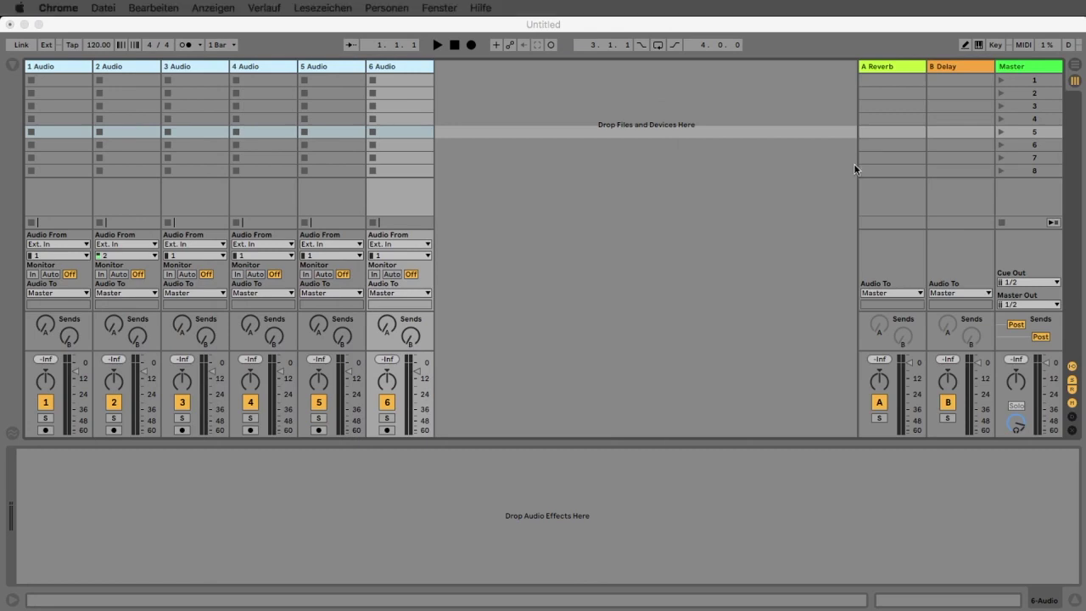
Step: Drag the four beat files, beat_126bpm_mugent_267.wav through BeatDance_126bpm_mugent_1369.wav, into track 1's clip slots
key(super+Tab)
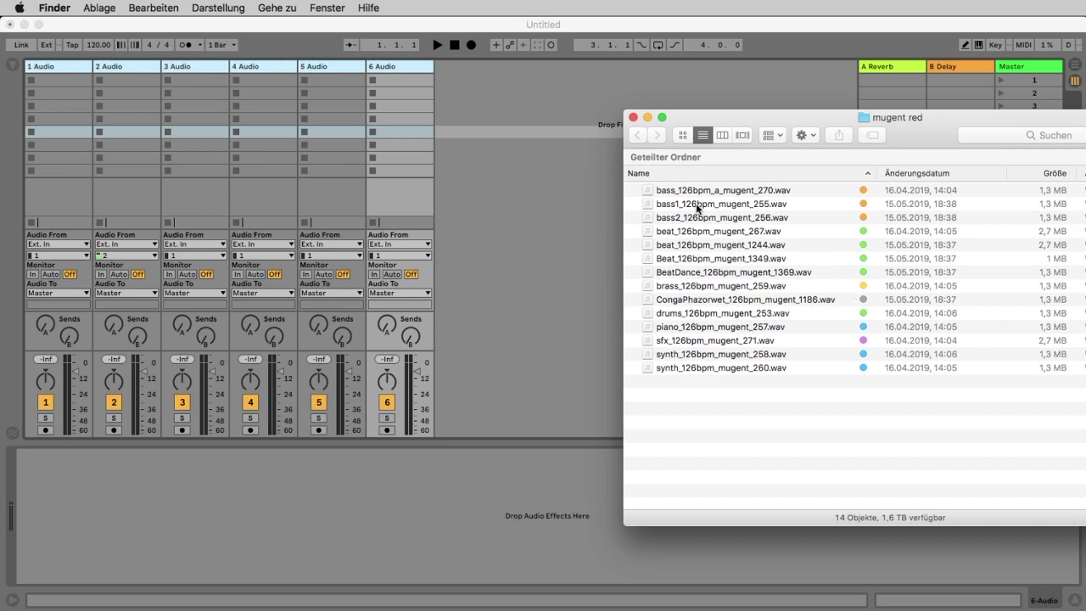
click(660, 236)
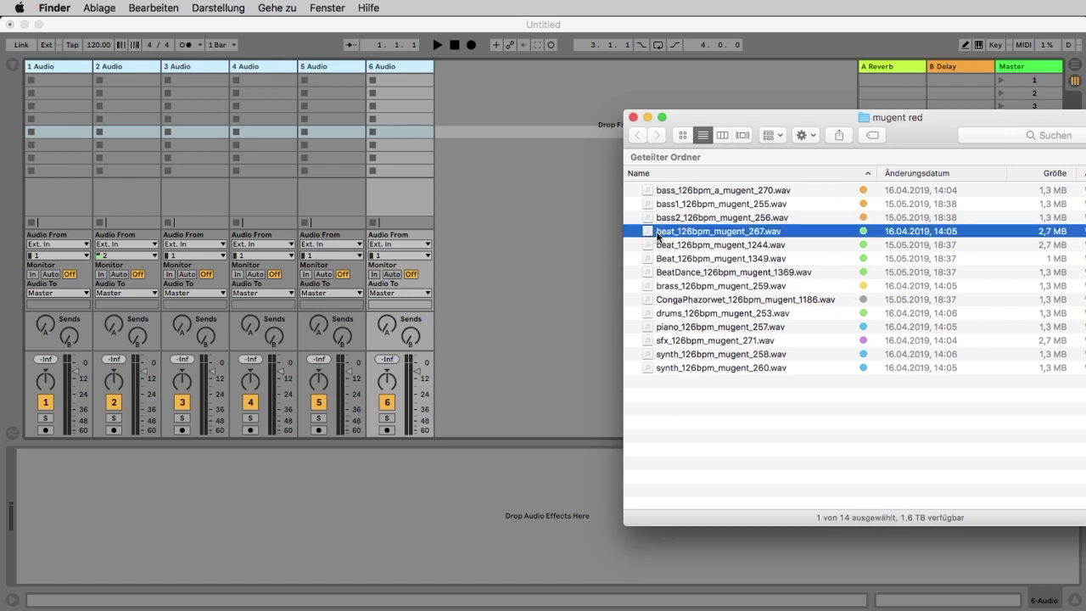
shift+click(685, 273)
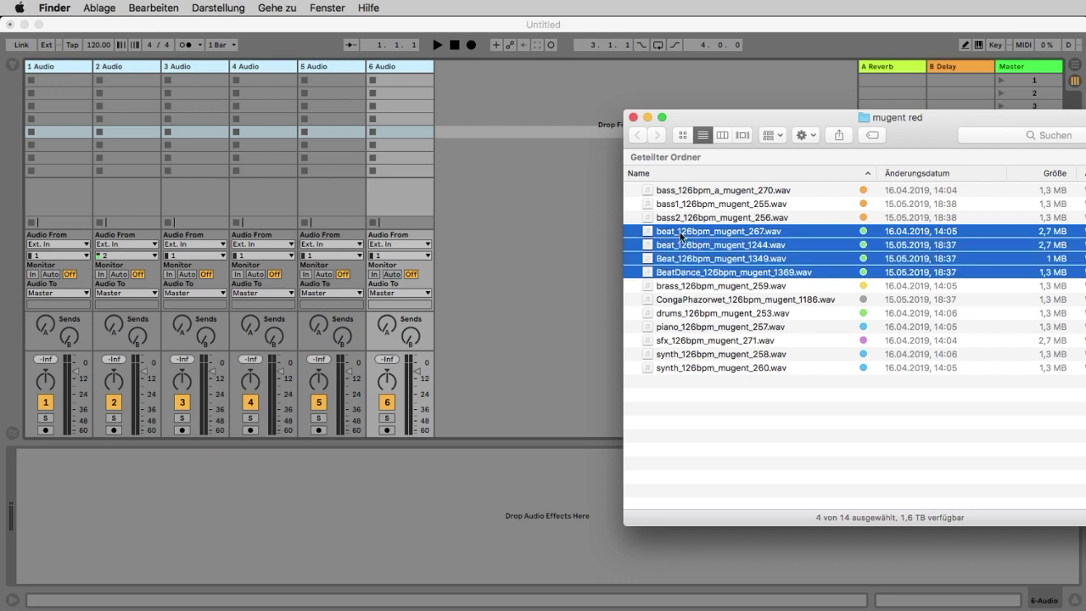
drag(701, 232, 49, 100)
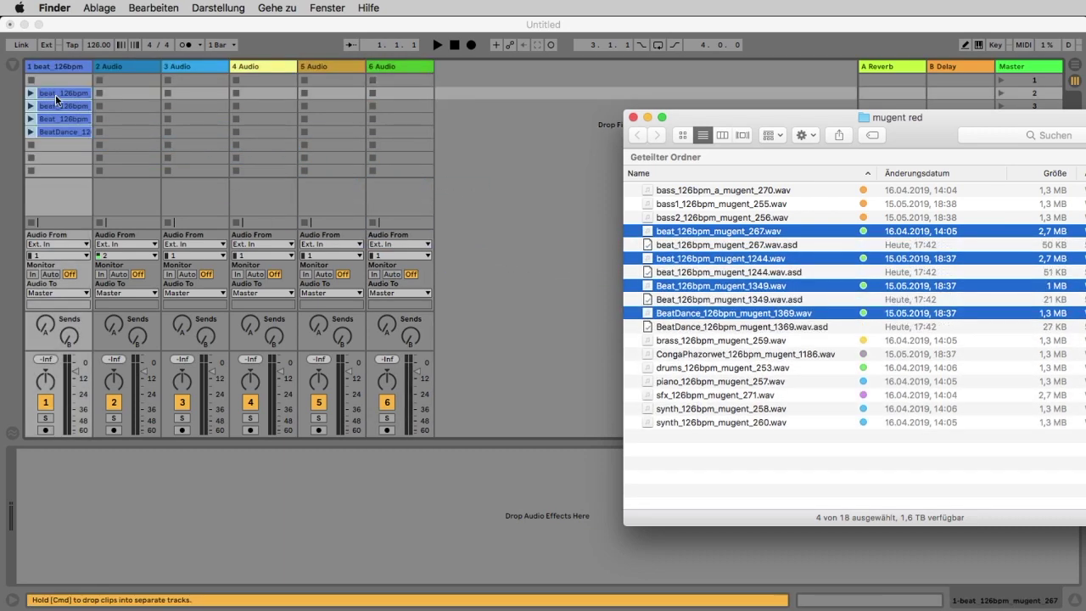
drag(56, 94, 56, 93)
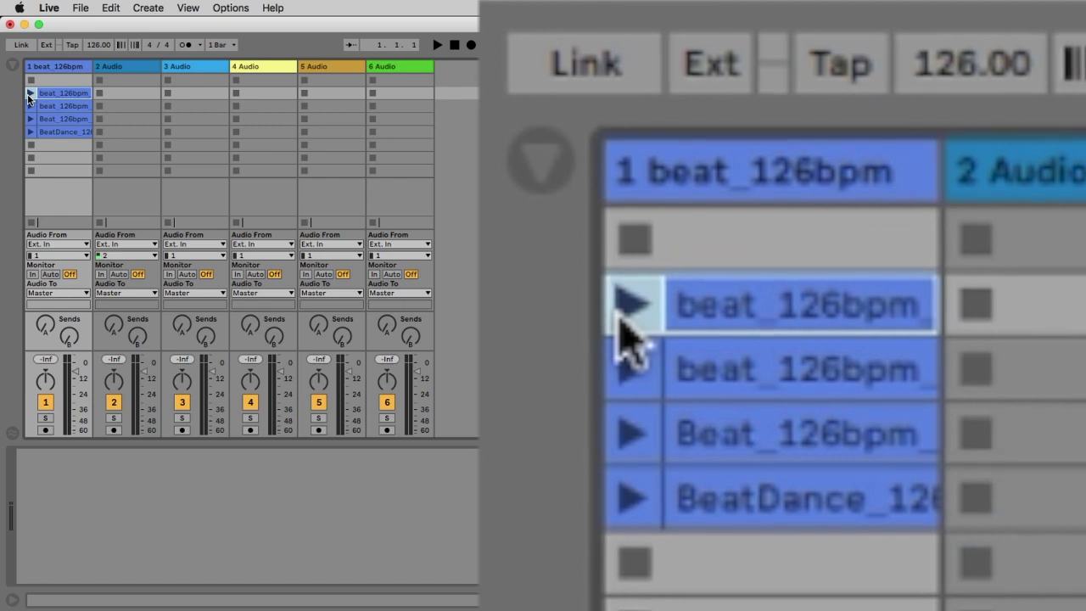
Step: Launch the first beat_126bpm clip and show its waveform in Clip View
click(30, 94)
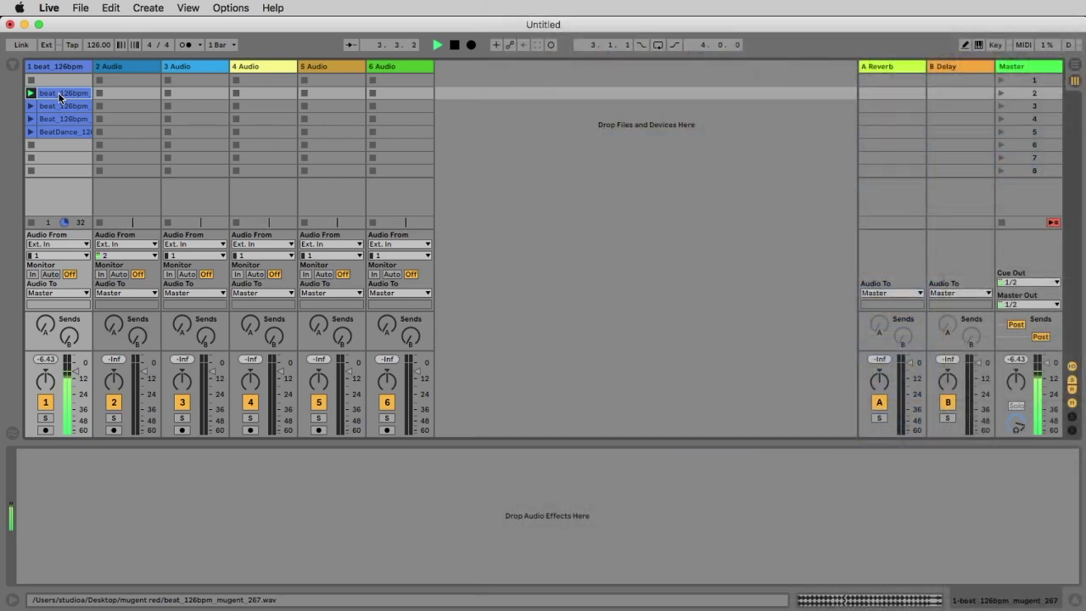
double_click(59, 97)
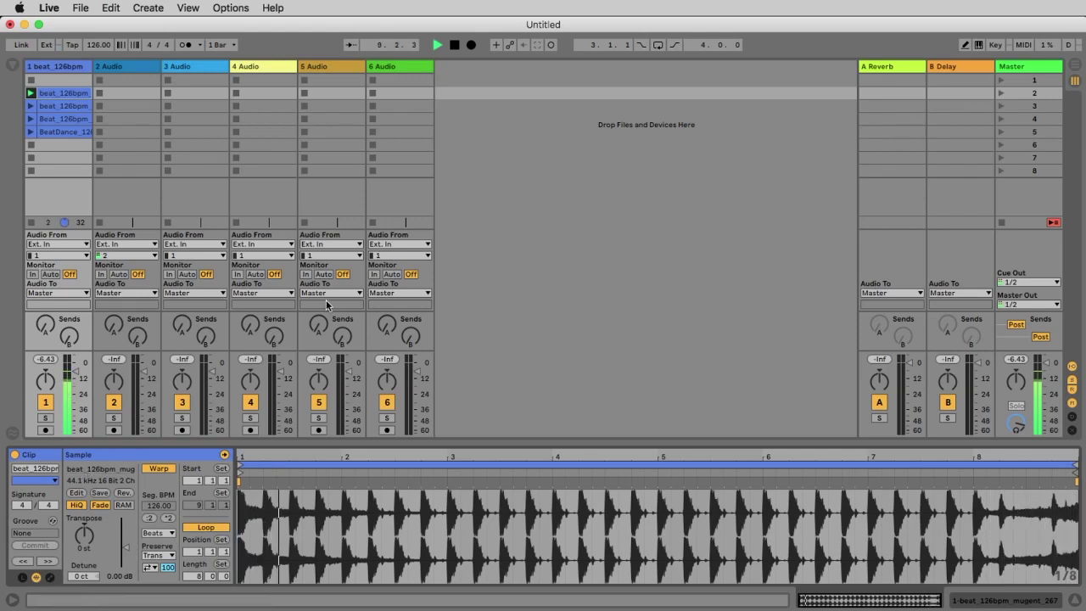
Step: Stop playback, try a 109 BPM tempo, then set the tempo back to 126 BPM
click(456, 47)
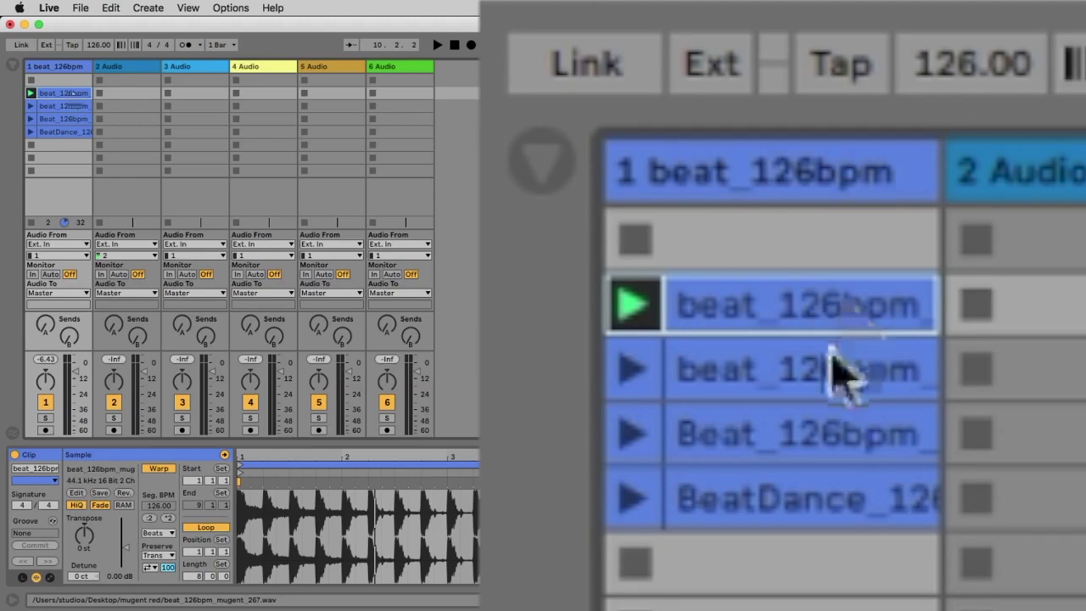
key(Down)
key(Down)
key(Down)
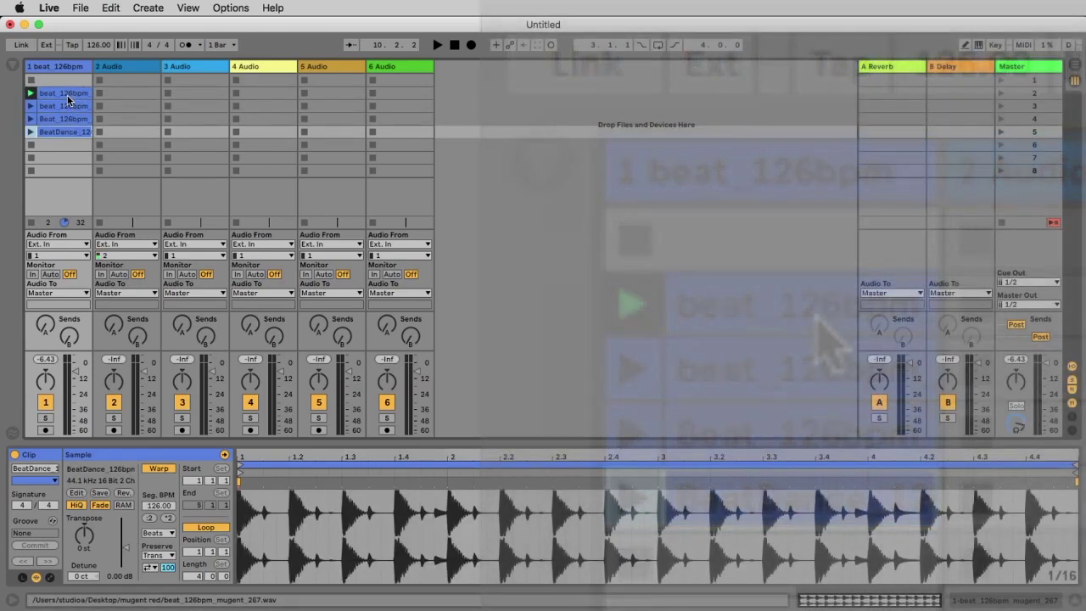
click(68, 95)
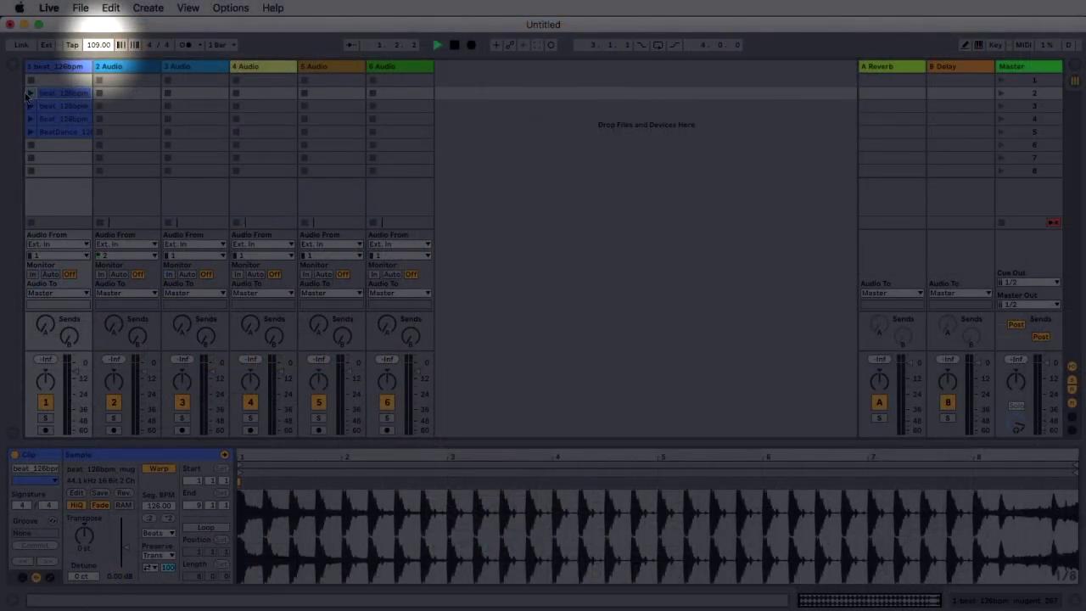
mouse_move(94, 45)
mouse_down()
mouse_move(92, 63)
mouse_move(92, 12)
mouse_move(85, 63)
mouse_up()
click(85, 46)
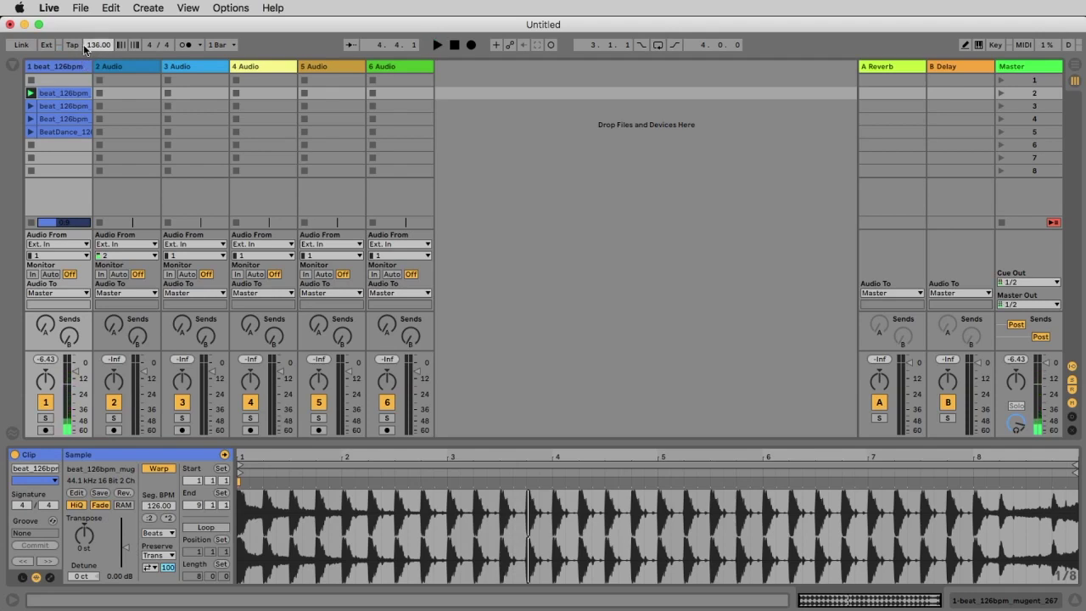
text(12)
key(Return)
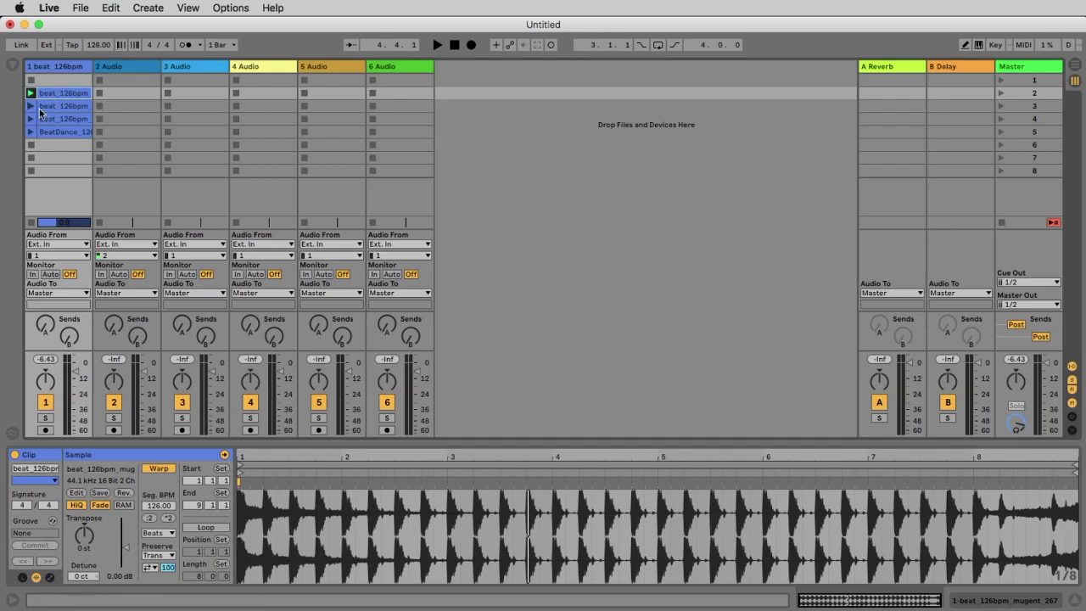
Step: Click through track 1's clips, then play BeatDance_126bpm and Beat_126bpm, which shows an 84.00 Seg. BPM
click(55, 106)
click(57, 119)
click(61, 132)
click(63, 107)
click(66, 93)
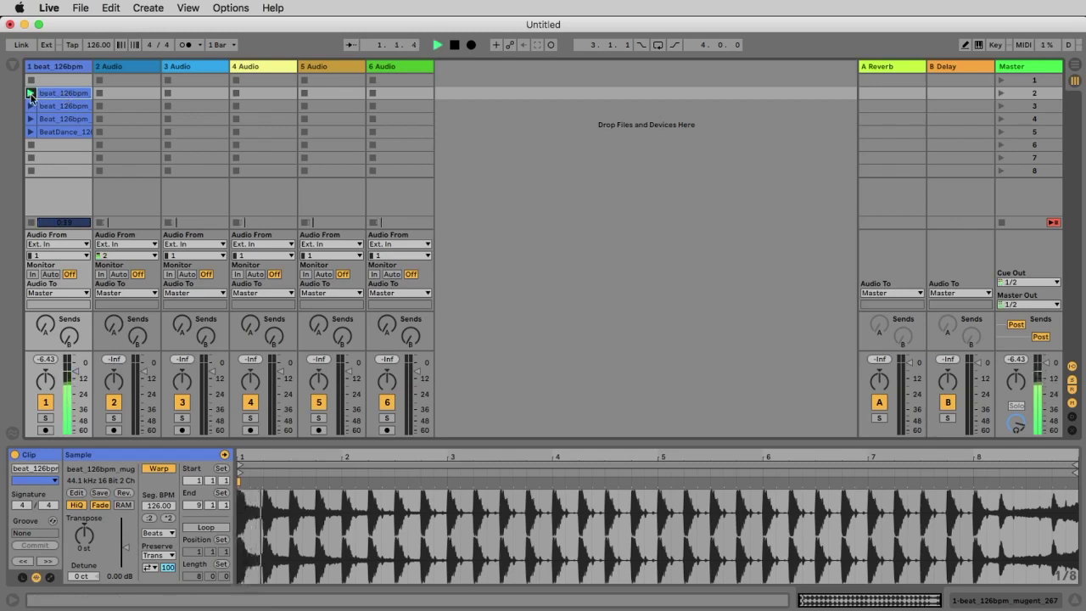
click(30, 133)
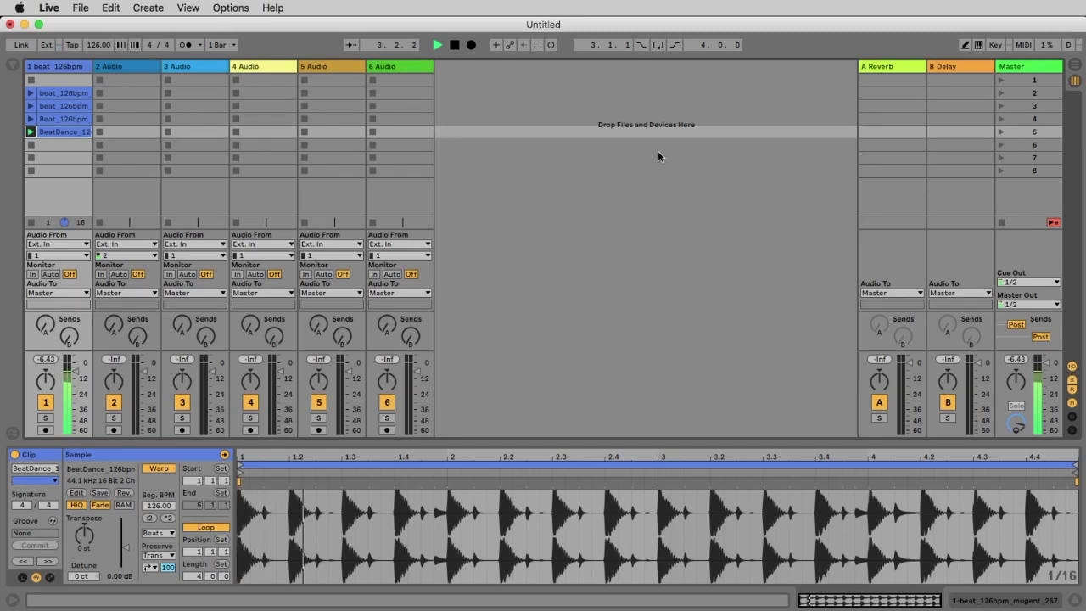
click(31, 119)
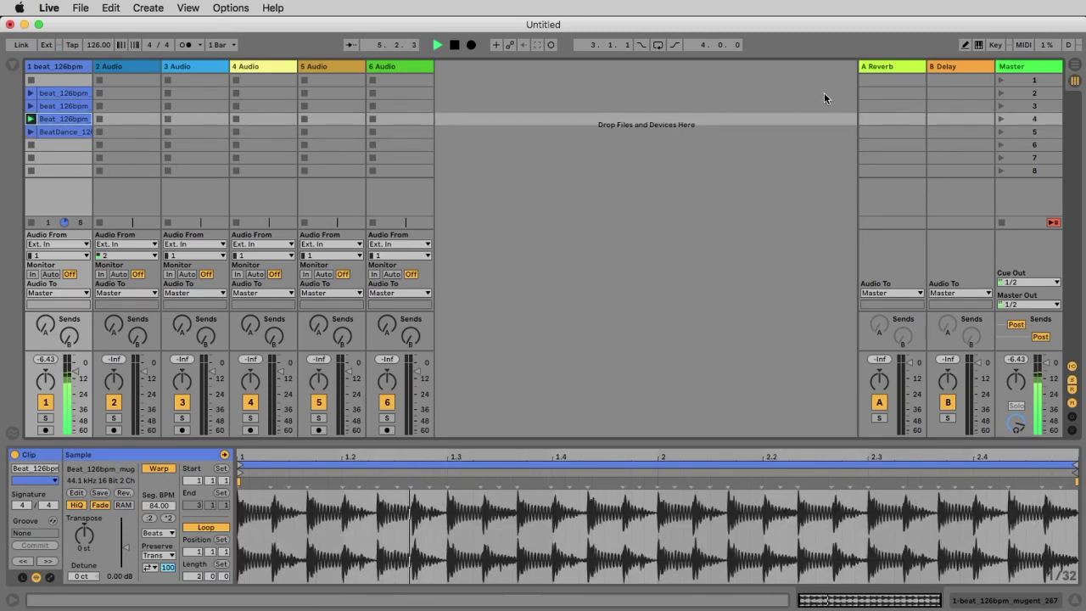
Step: Correct Beat_126bpm's segment BPM to 126.00
click(170, 506)
text(126)
key(Return)
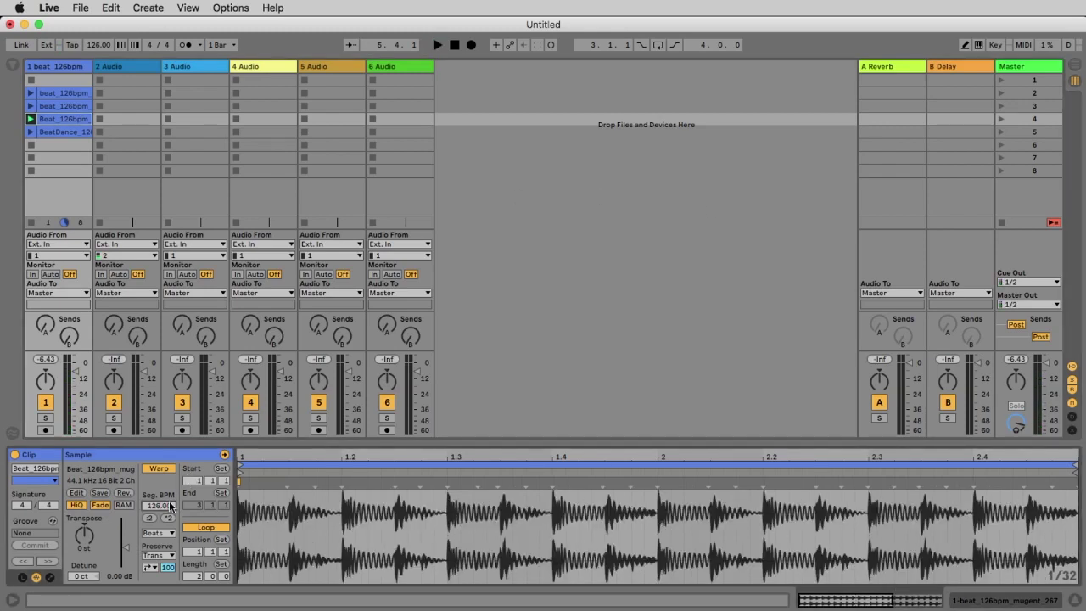
Step: Play each of track 1's four beat clips in turn, then stop the track
click(30, 119)
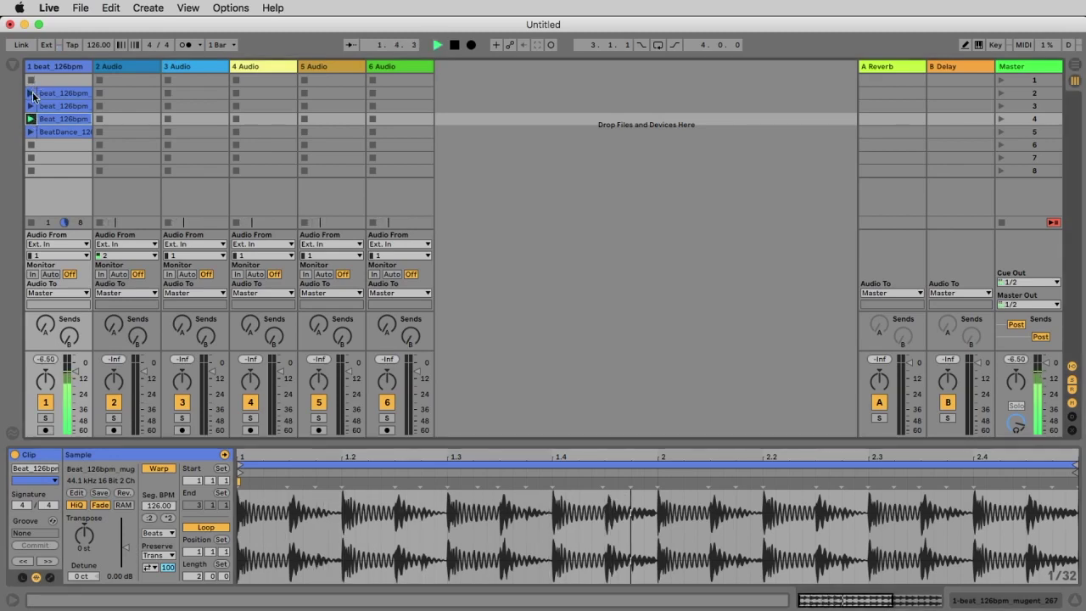
click(32, 95)
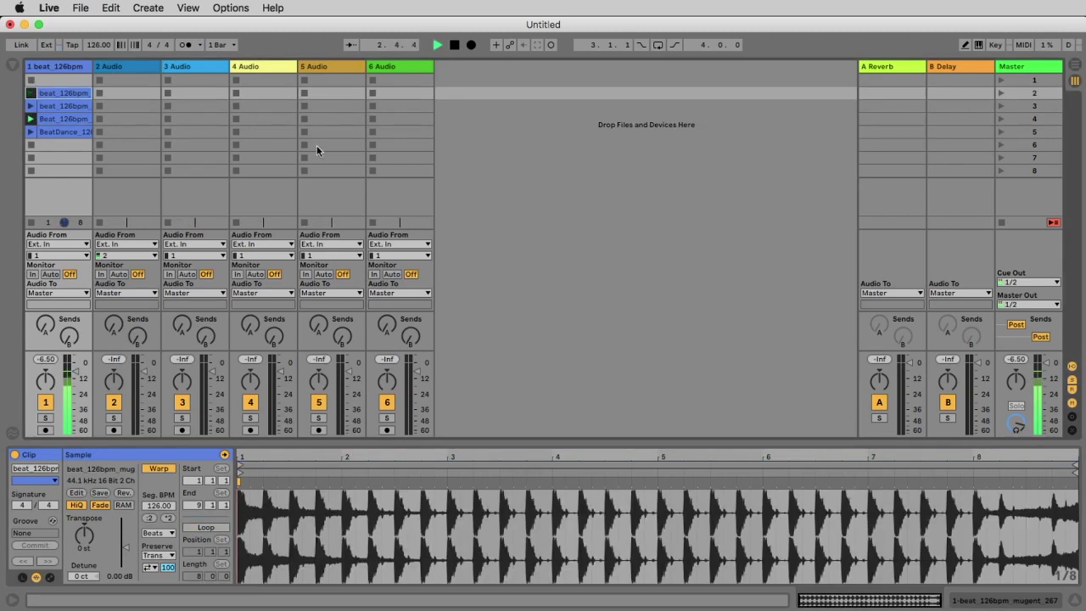
click(30, 106)
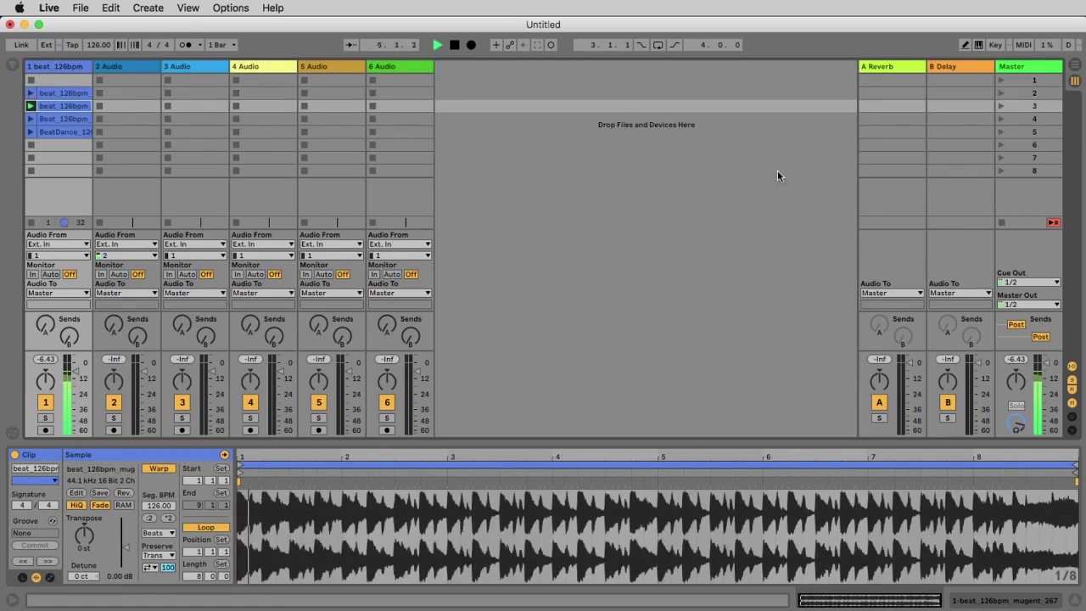
click(30, 120)
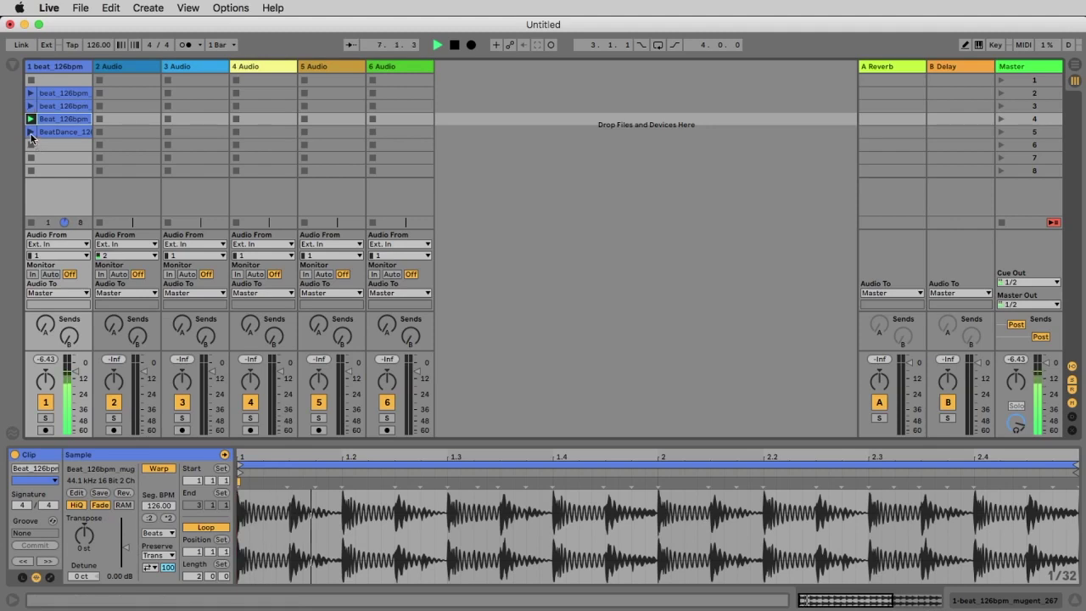
click(31, 132)
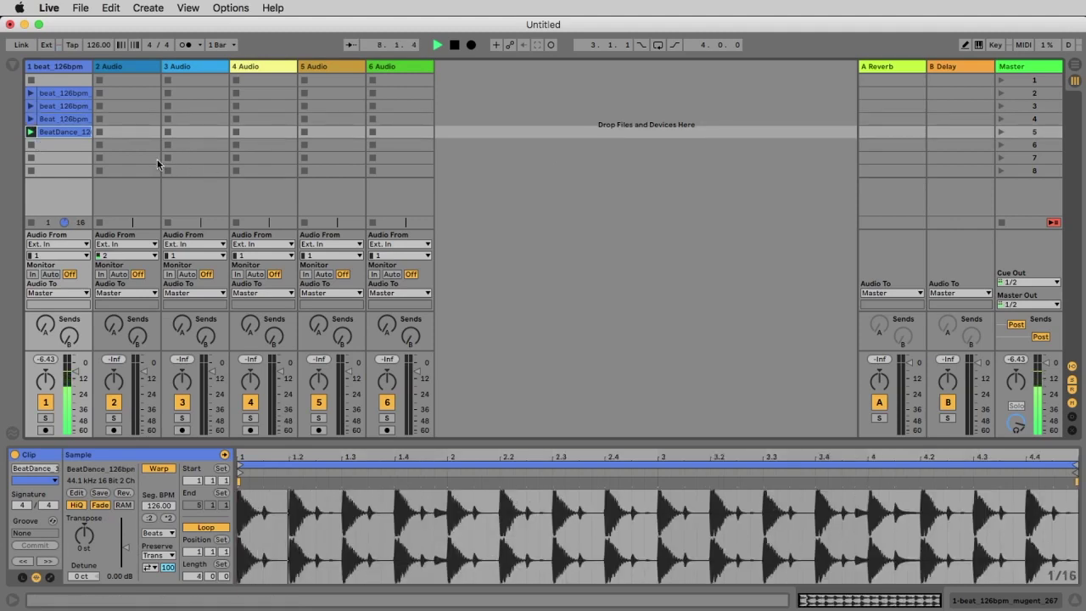
click(31, 146)
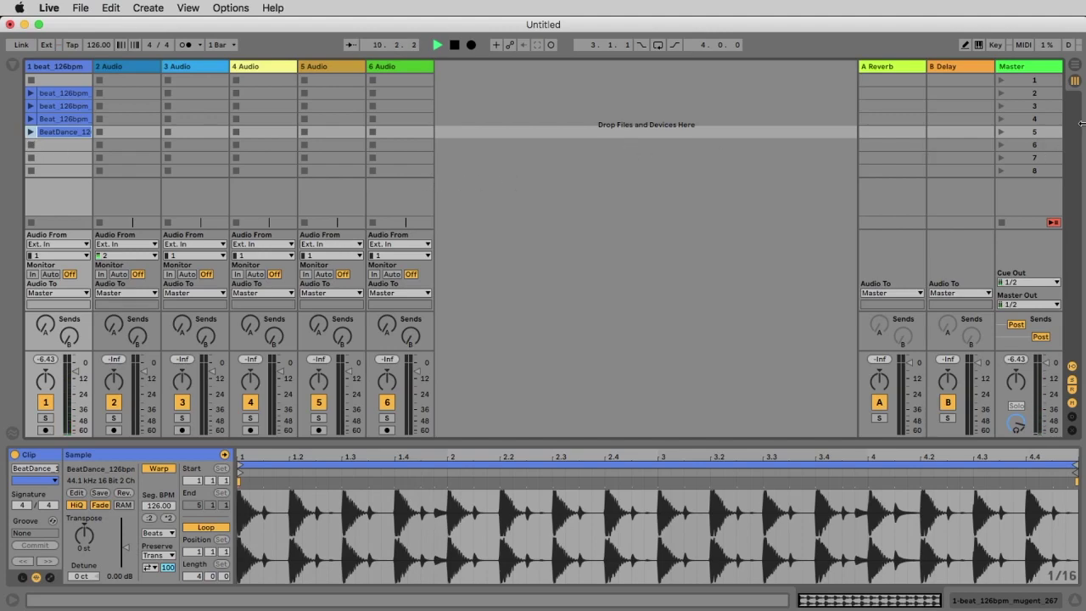
Step: Drop CongaPhazorwet_126bpm_mugent_1186.wav onto track 2 and play it alongside the first beat_126bpm clip
key(super+Tab)
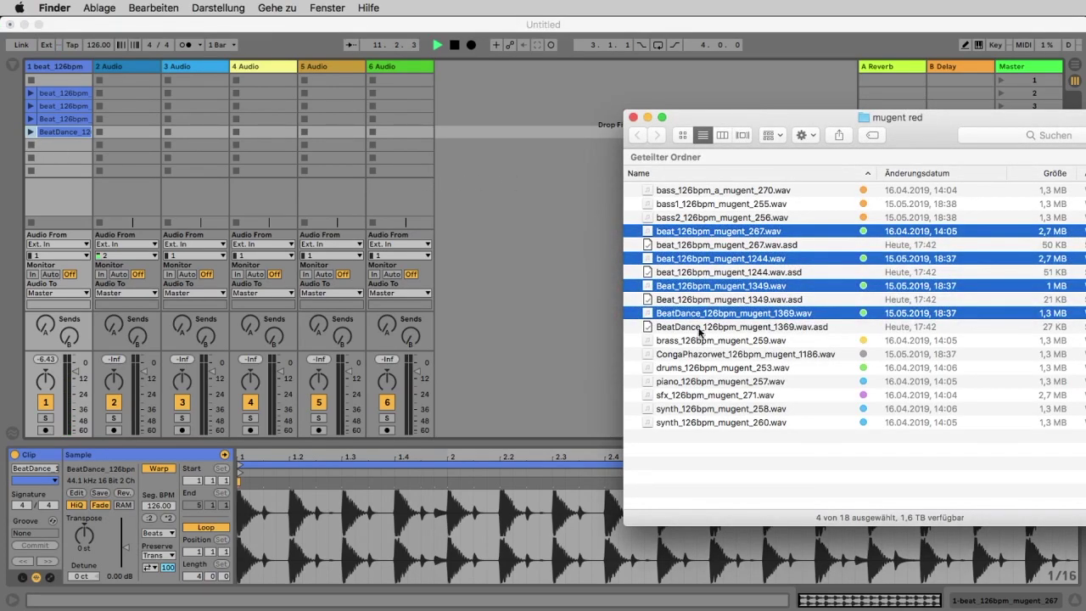
drag(689, 355, 139, 99)
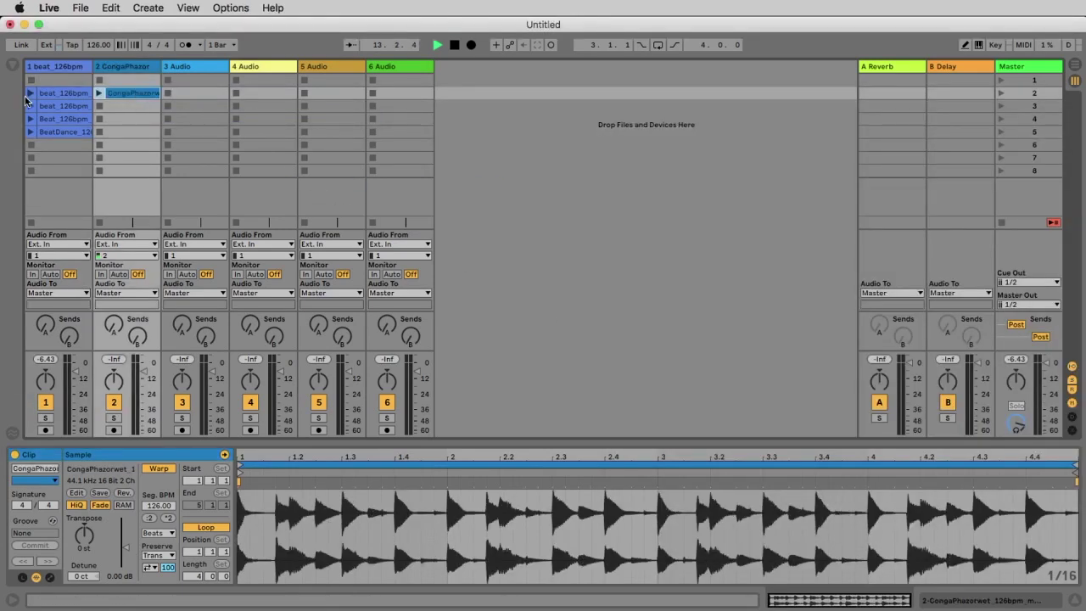
click(30, 95)
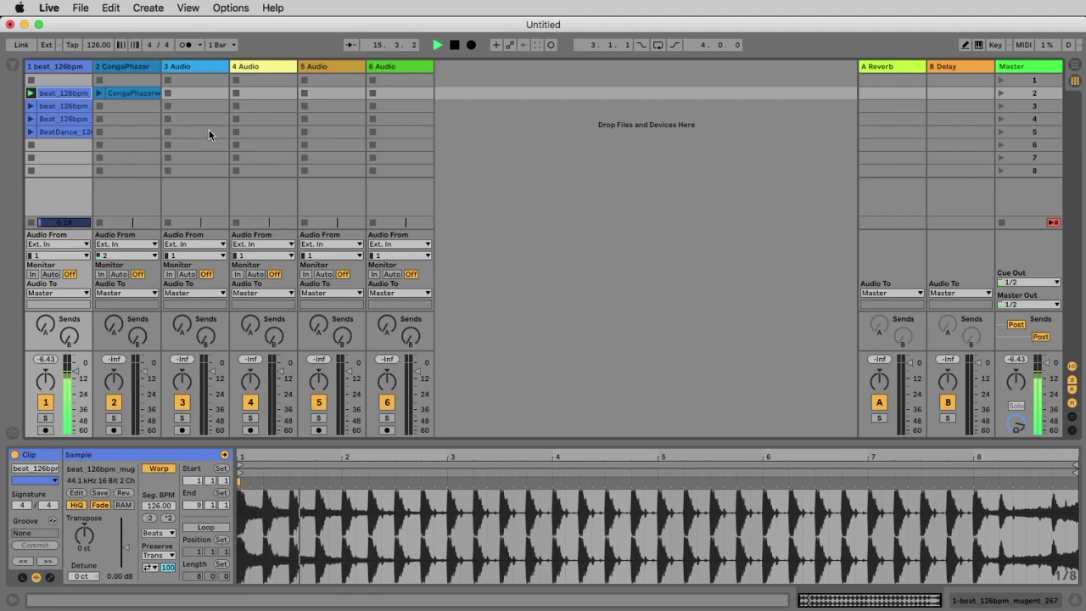
click(98, 92)
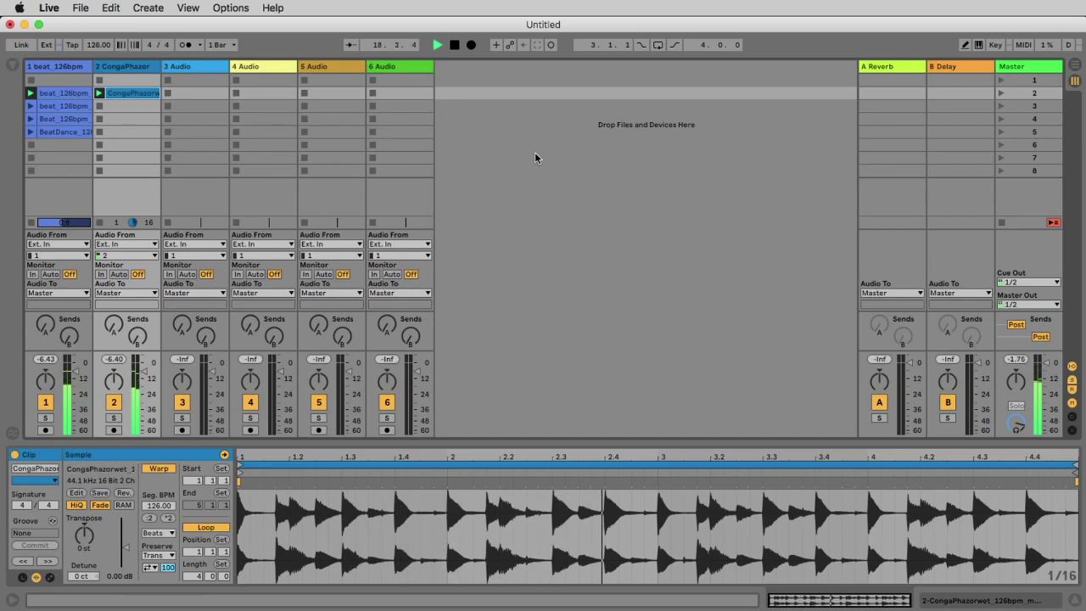
key(space)
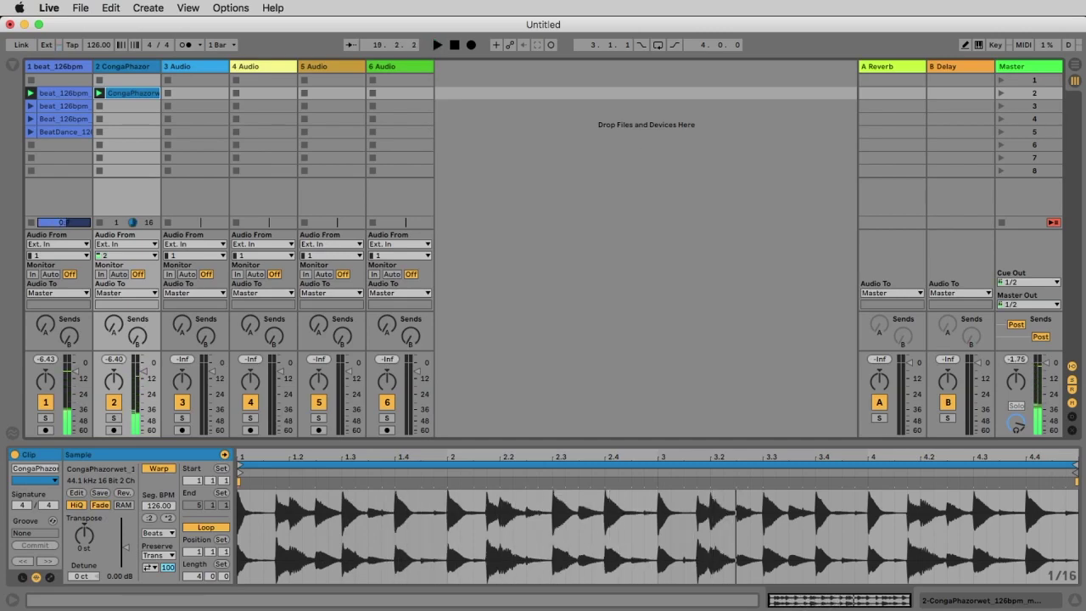
key(super+Tab)
Step: Select the three bass loop files in Finder, then rename track 1 to Drums
drag(762, 217, 183, 105)
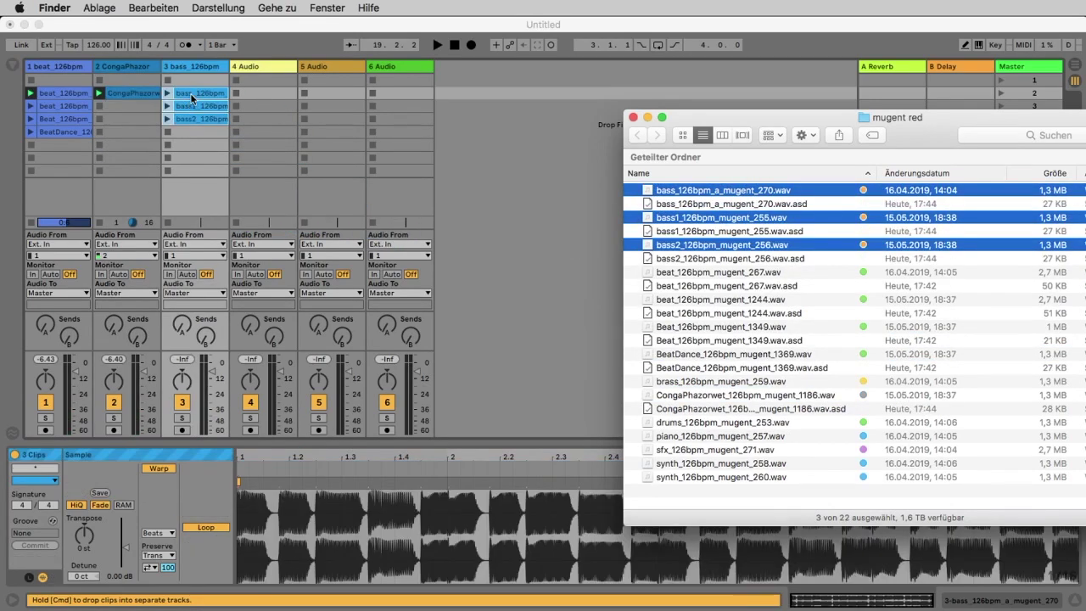
click(54, 67)
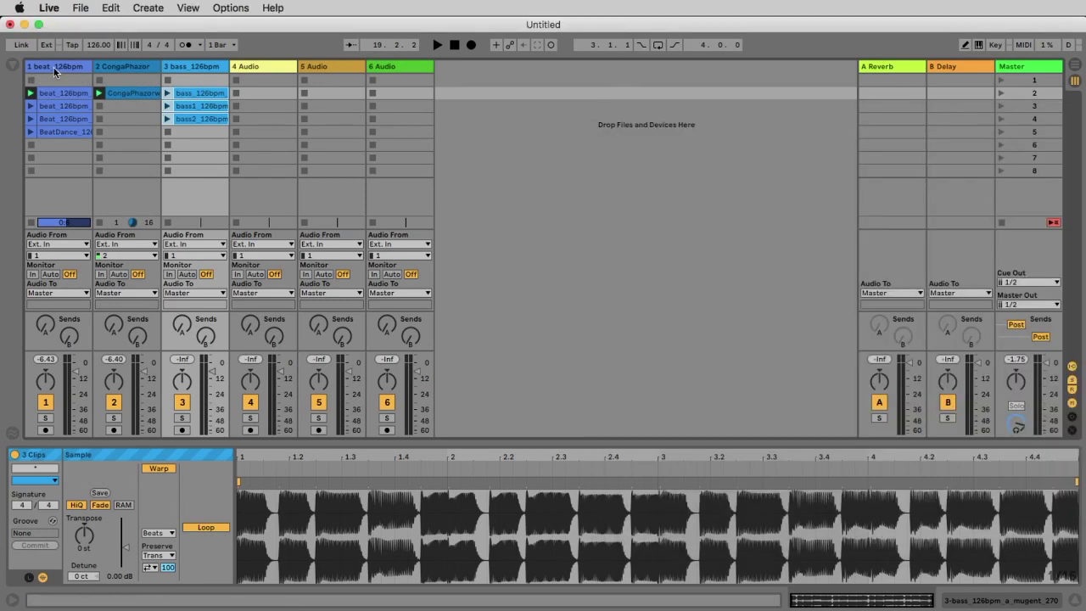
click(53, 66)
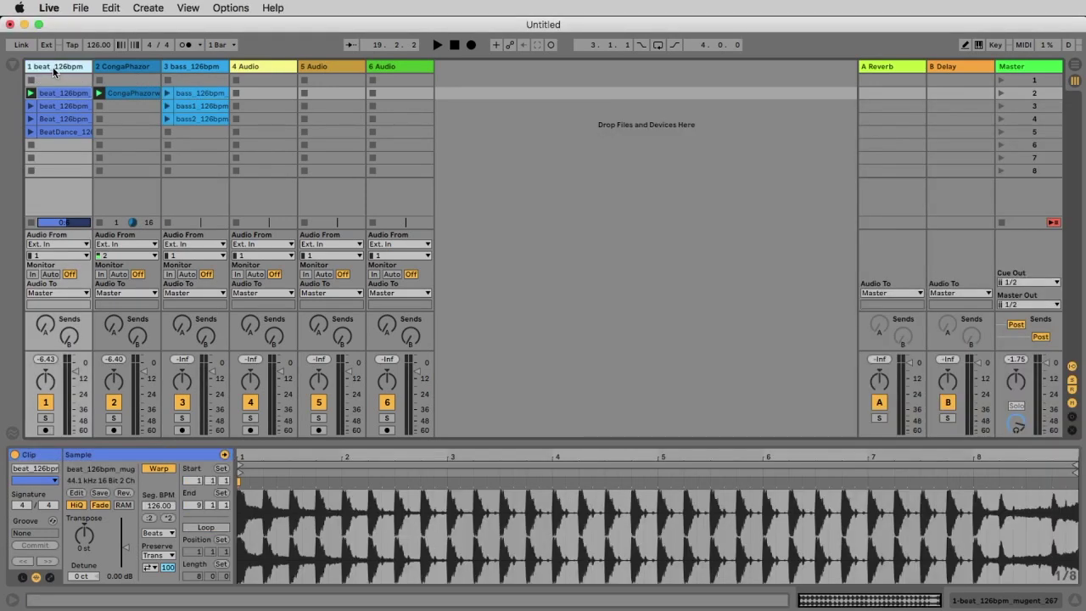
key(super+r)
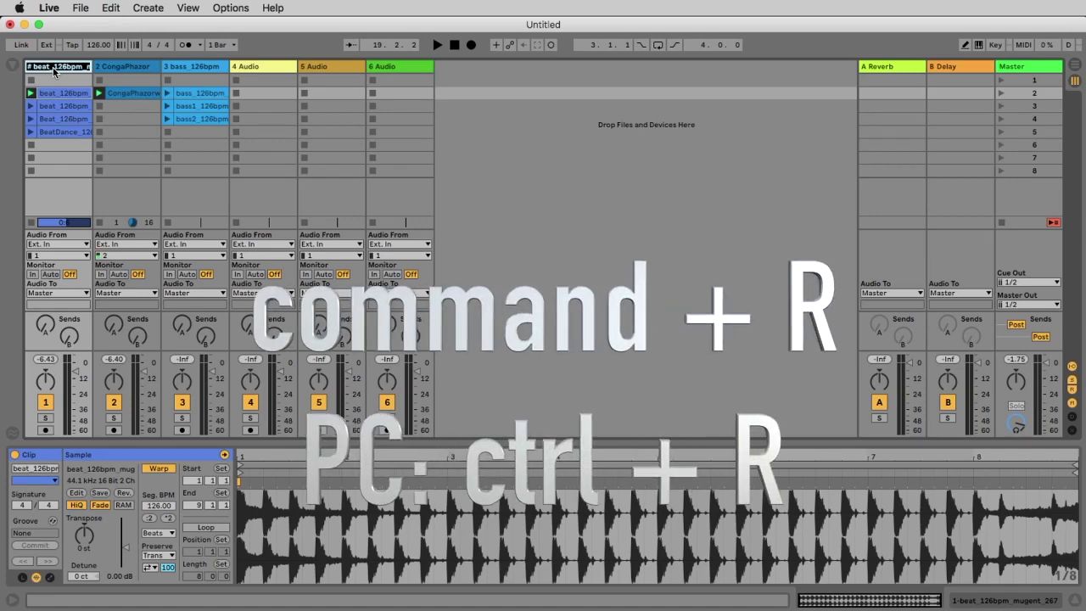
text(Drums)
key(Return)
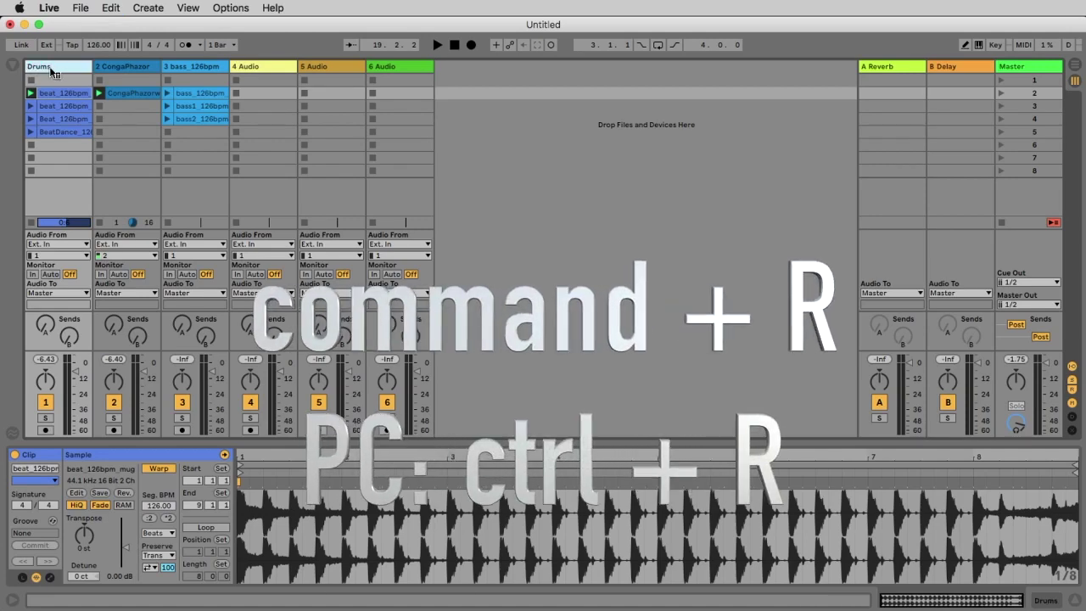
Step: Rename track 2 to Percussion and track 3 to Bass
right_click(134, 69)
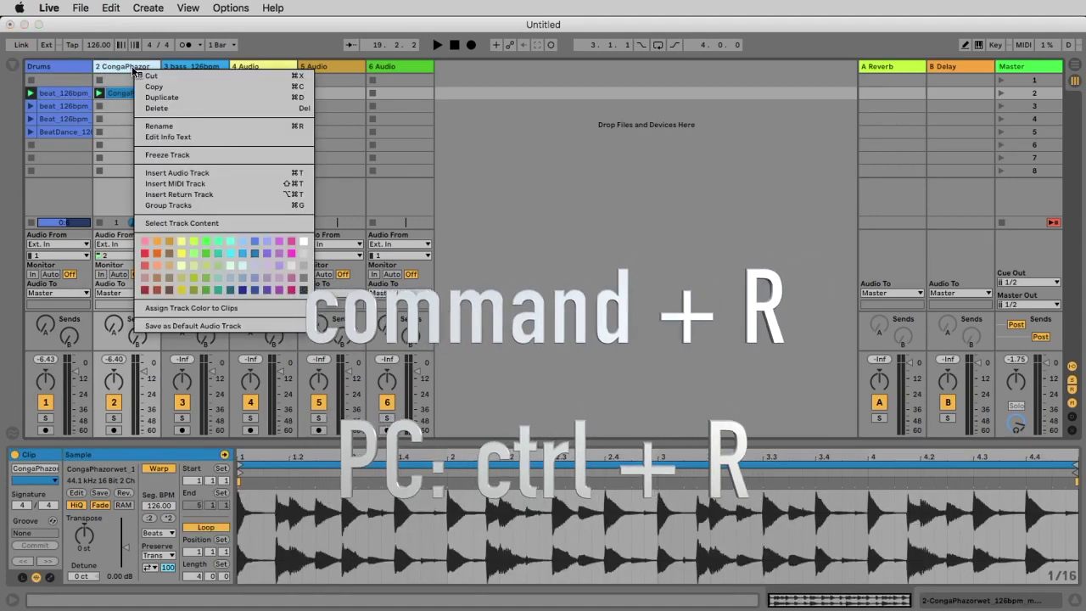
click(160, 127)
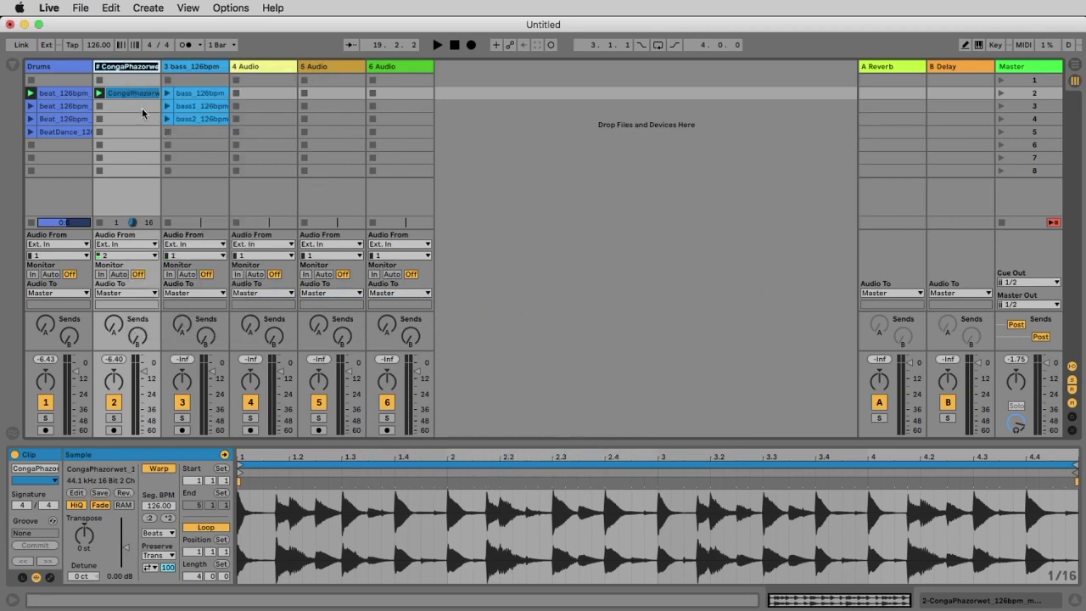
text(Percussion)
key(Return)
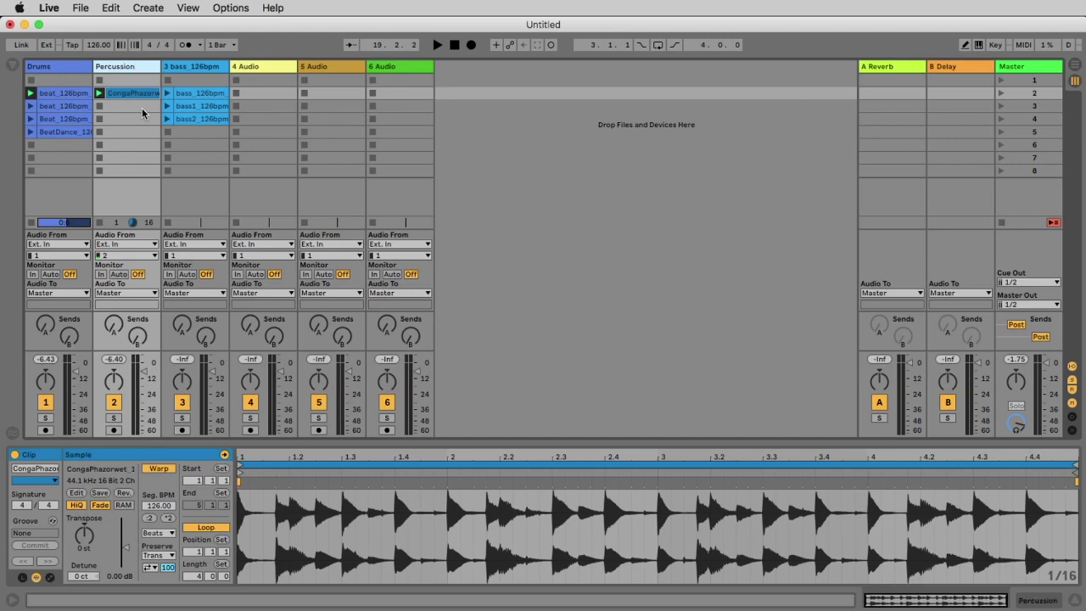
click(191, 70)
key(super+r)
text(B)
key(Return)
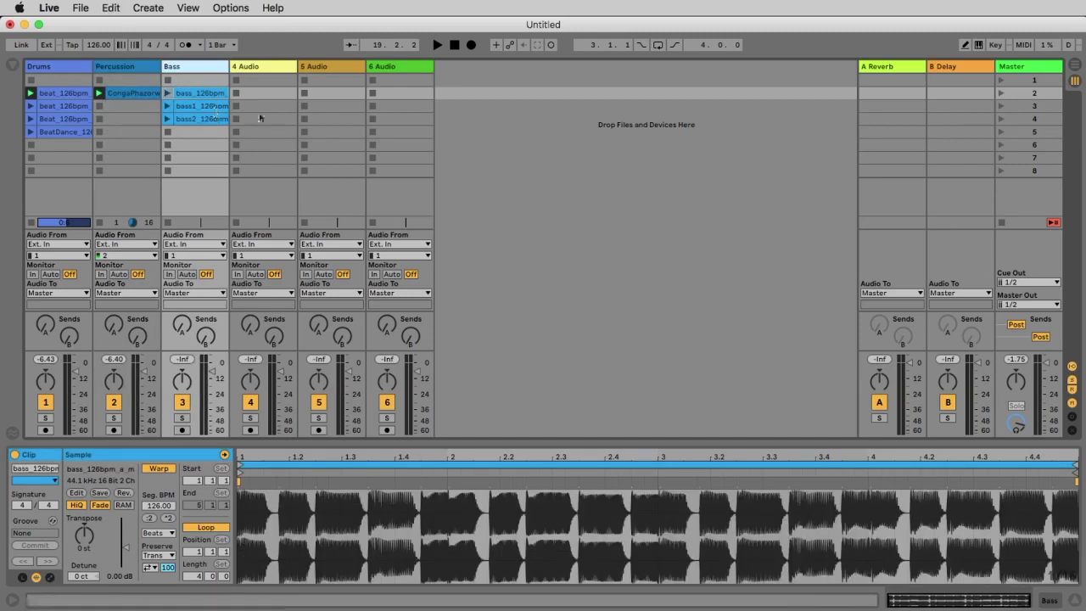
Step: Launch the beat_126bpm, CongaPhazor and bass_126bpm clips together, then stop and hide the Detail View
click(1004, 223)
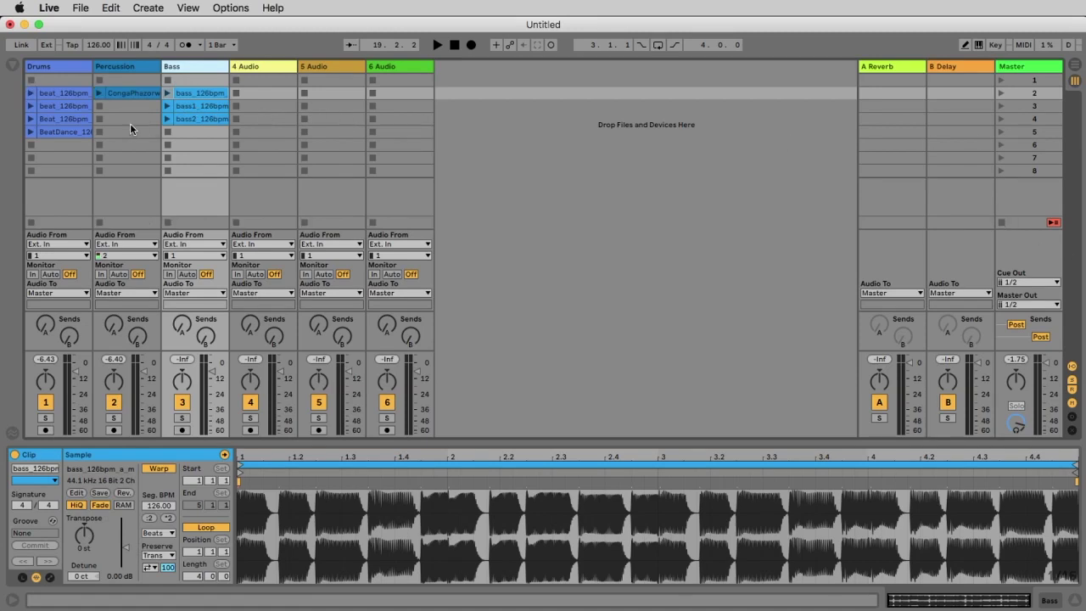
click(31, 92)
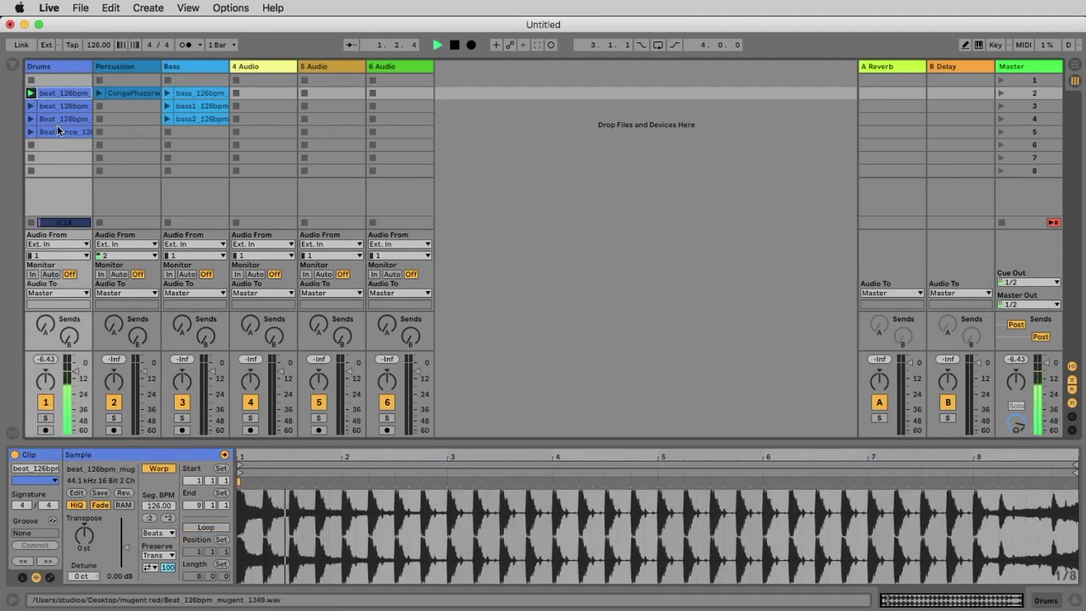
click(99, 93)
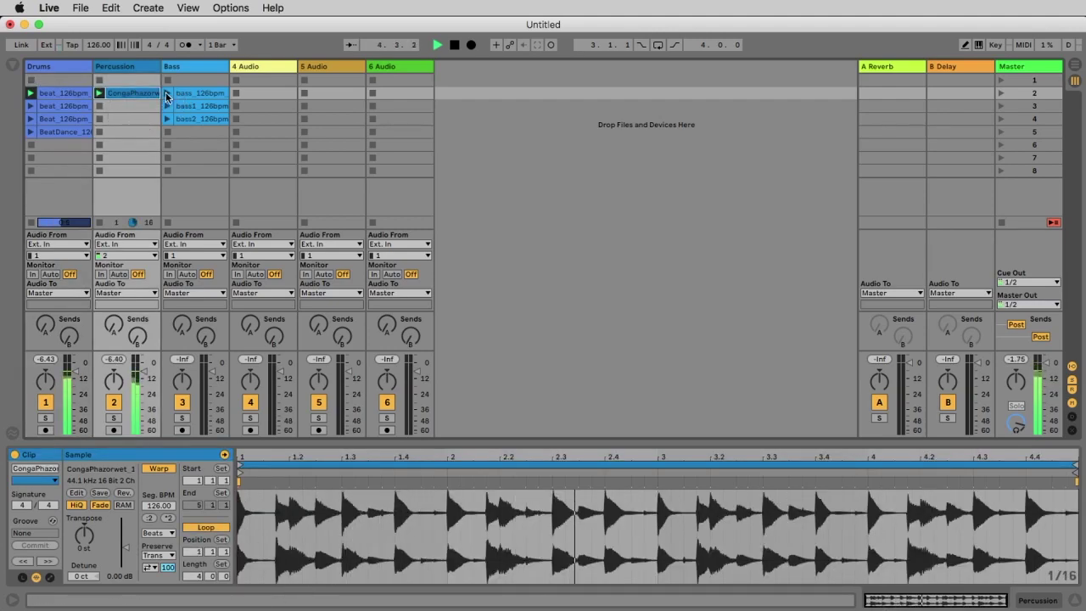
click(168, 93)
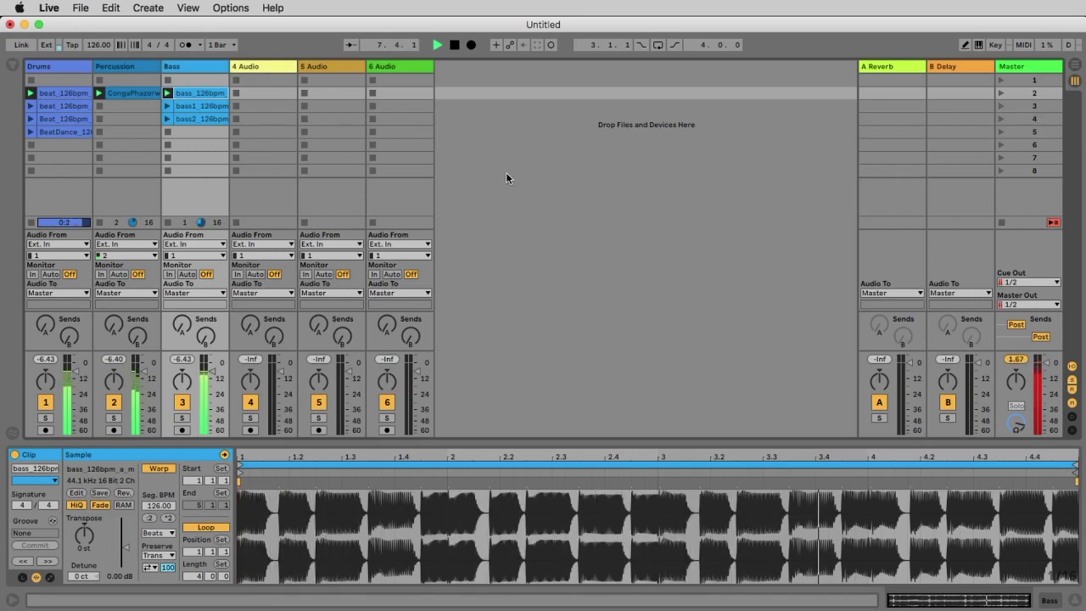
key(space)
key(super+alt+l)
key(super+Tab)
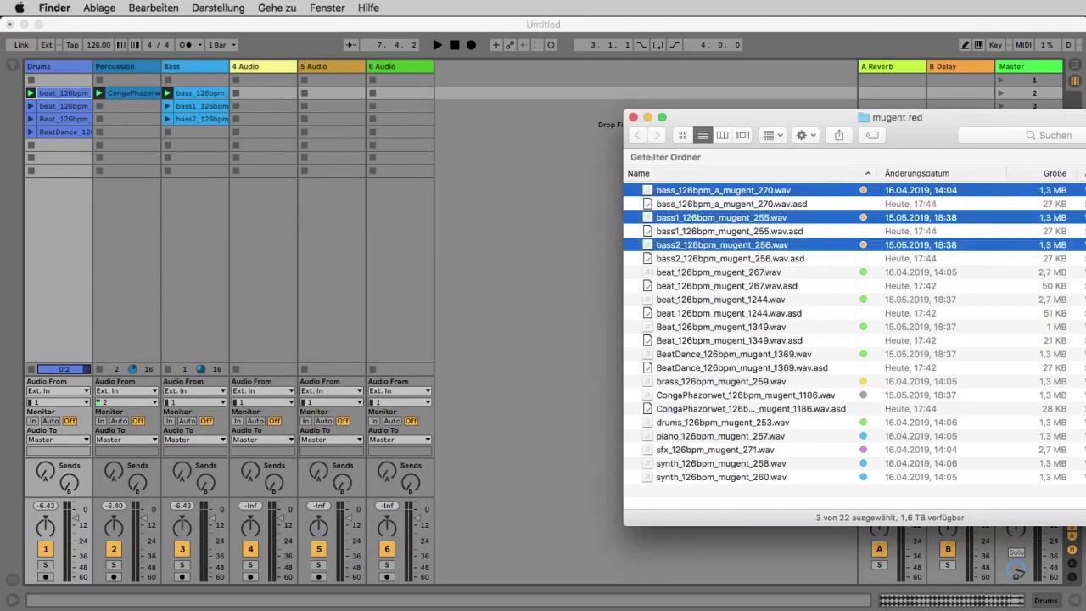
Step: Drop piano_126bpm and synth_126bpm WAVs onto track 4 and name it Chords
click(687, 436)
super+click(726, 463)
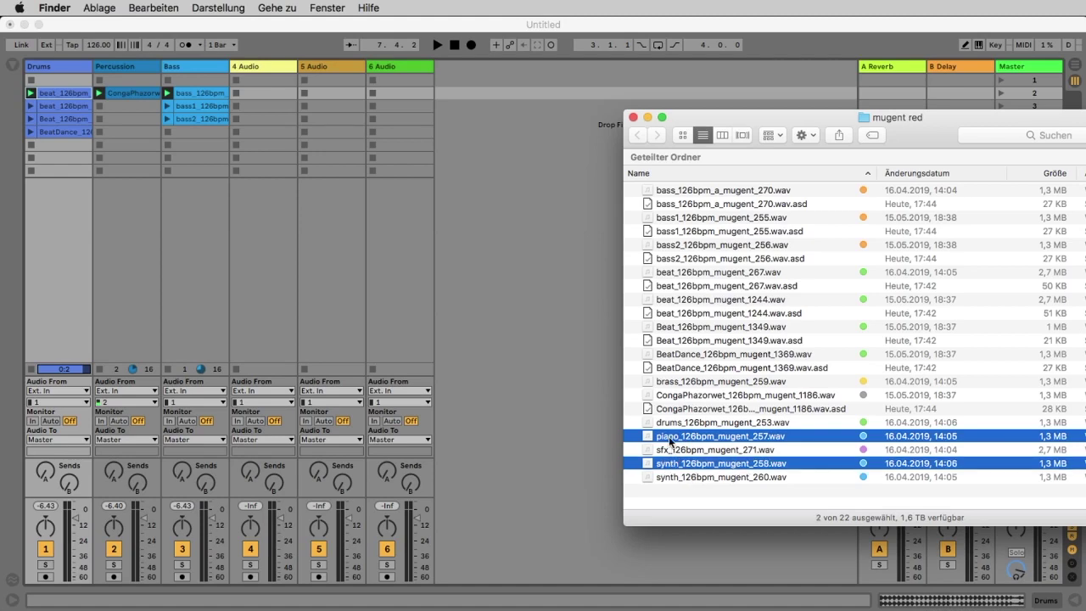
drag(671, 440, 254, 78)
double_click(254, 70)
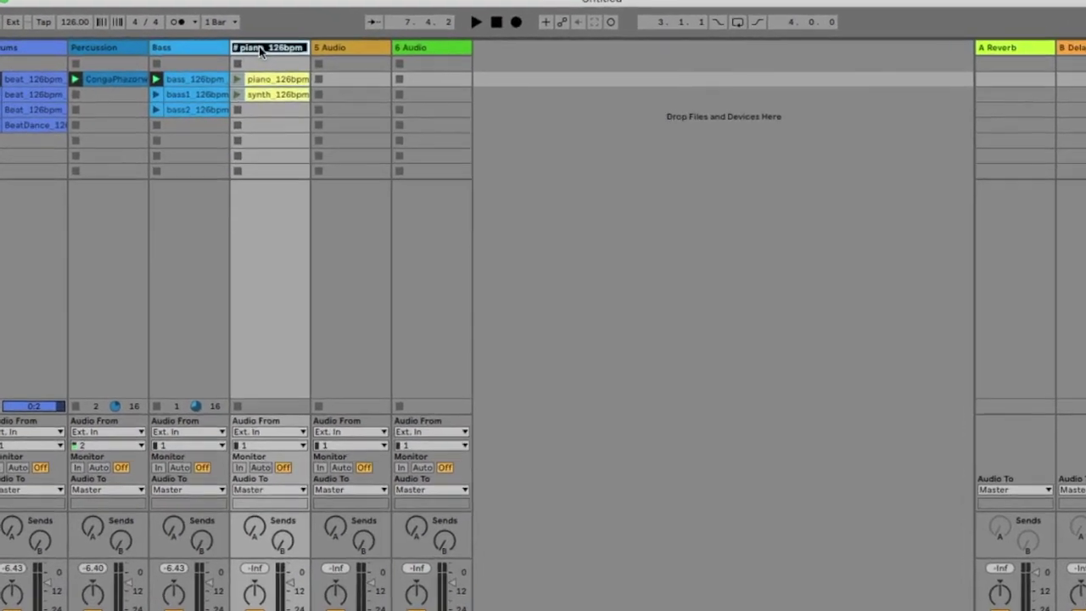
text(Chords)
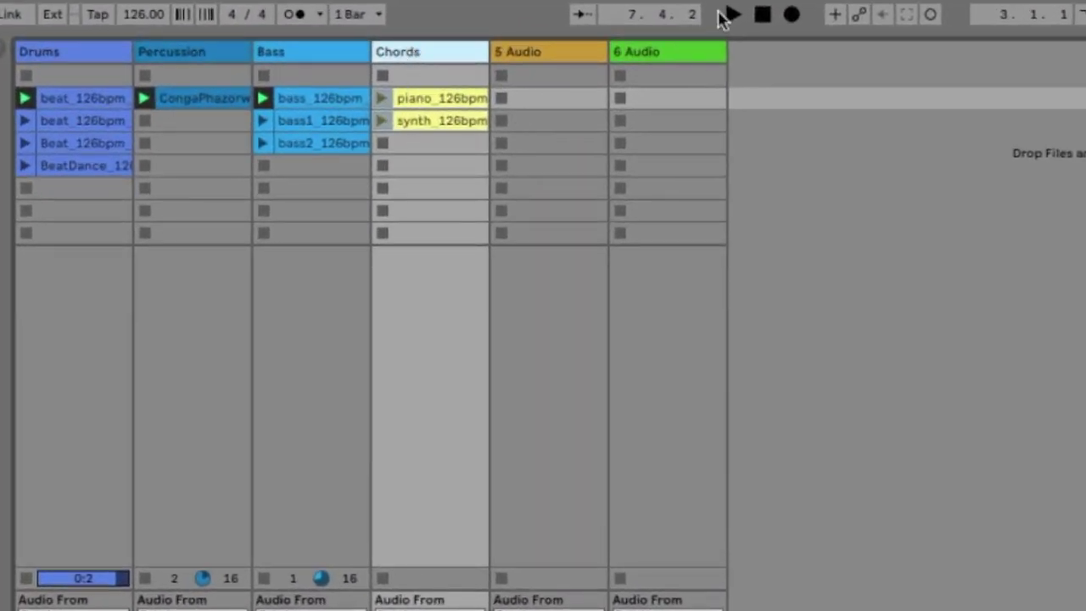
Step: Start playback and launch the piano_126bpm and Beat_126bpm clips alongside the others
click(728, 15)
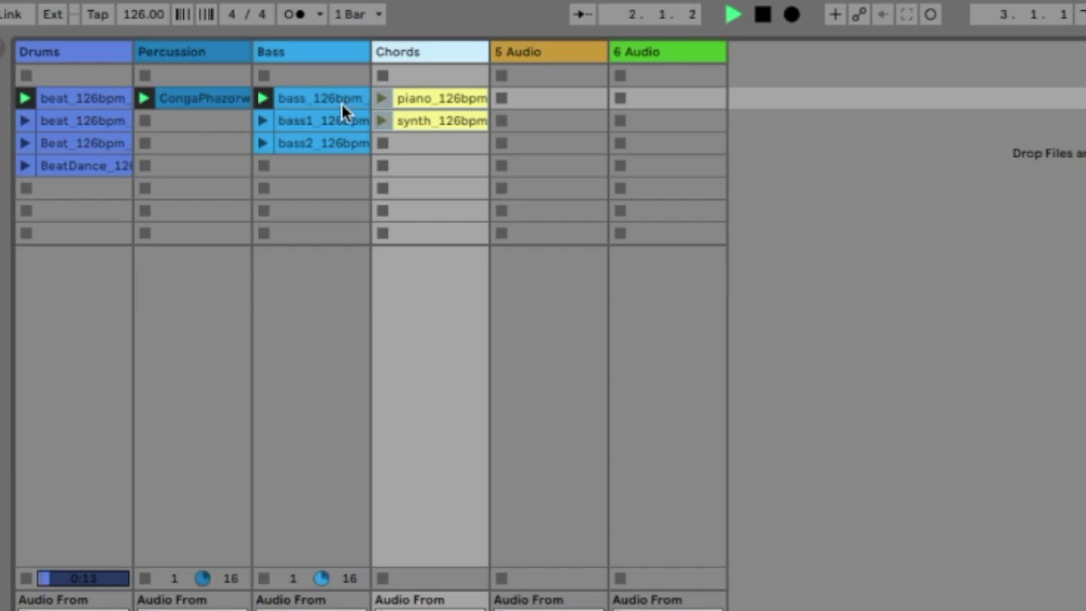
click(384, 99)
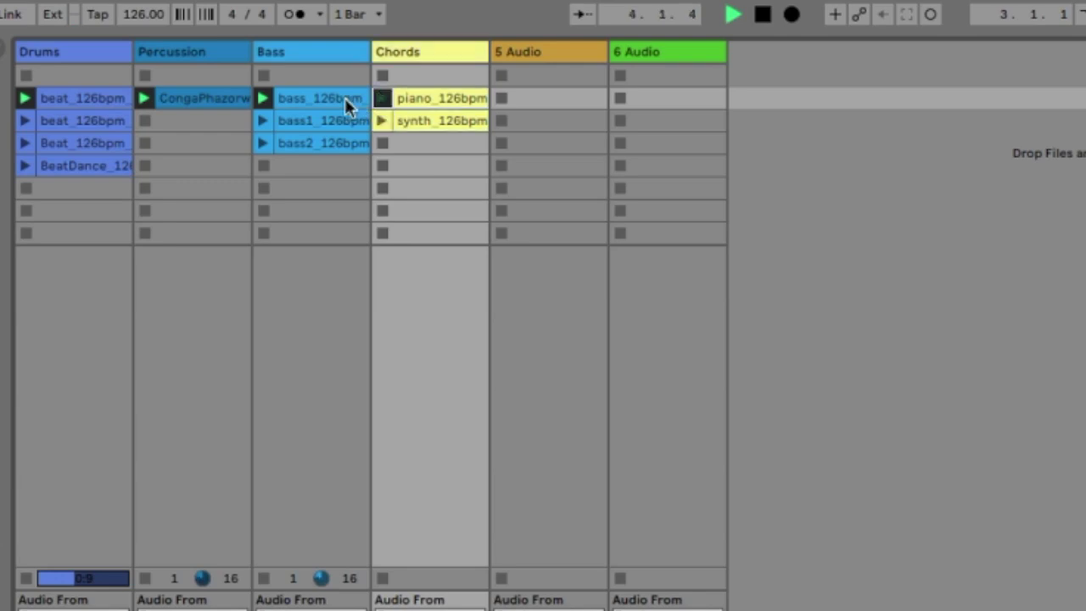
click(266, 100)
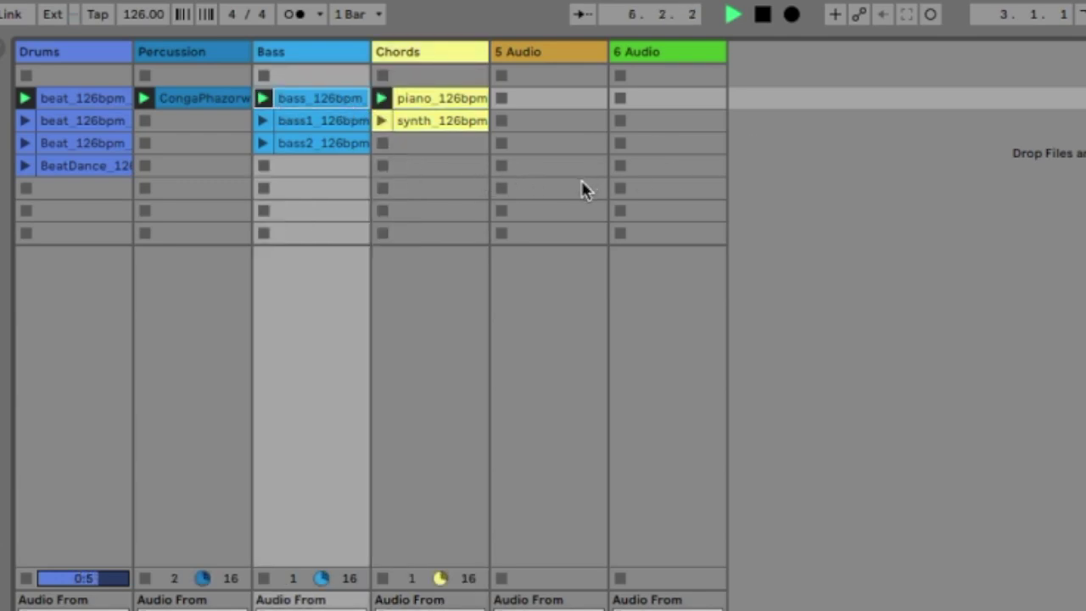
click(26, 143)
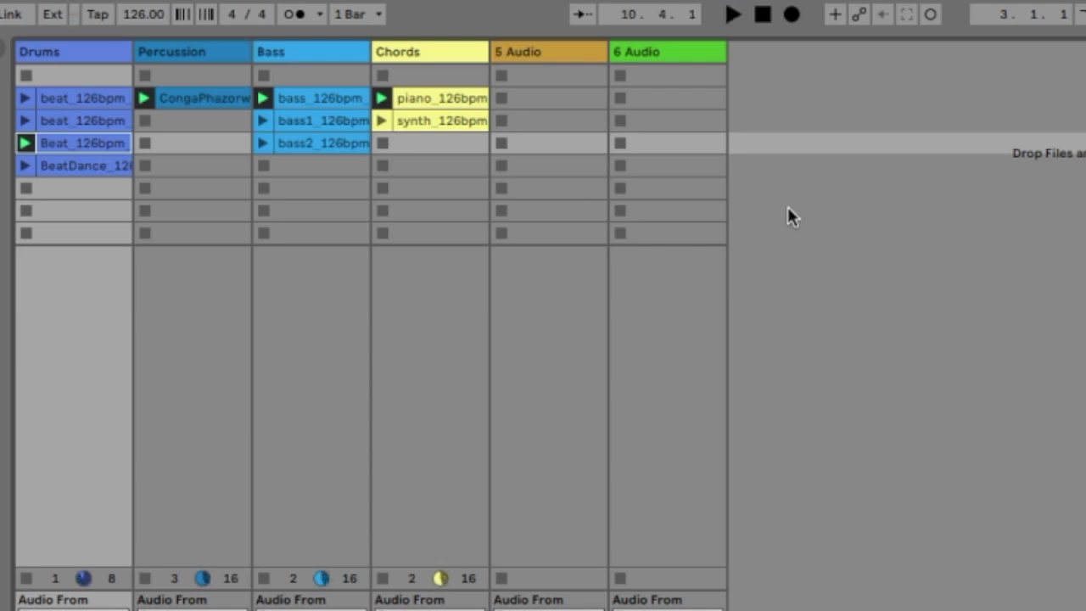
click(427, 211)
click(410, 188)
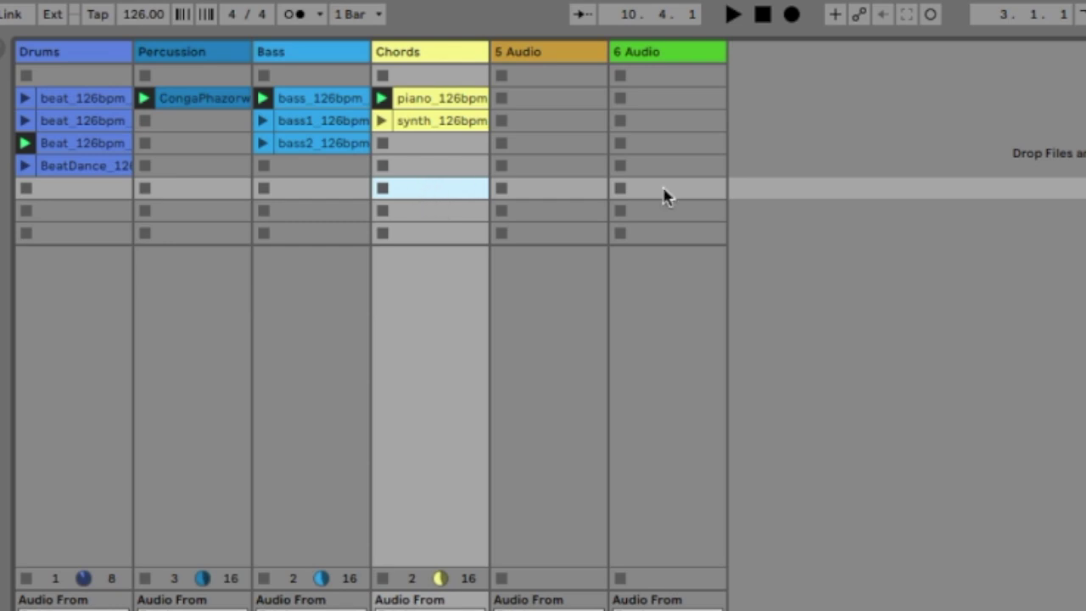
Step: Move the clip block down eight scenes and drag one beat_126bpm clip into the top Drums slot
drag(468, 194, 60, 301)
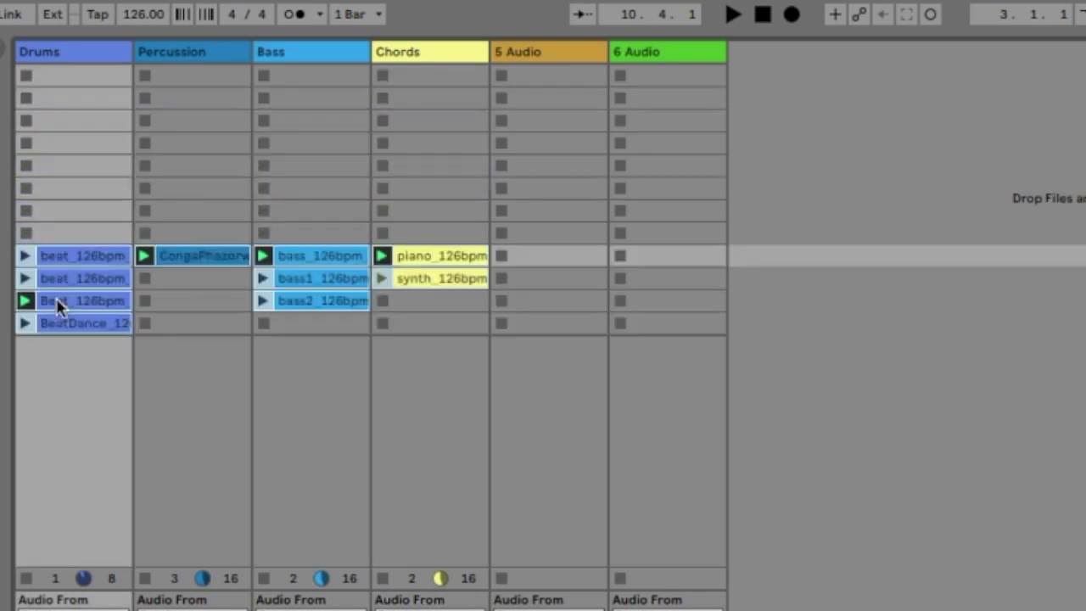
click(444, 331)
drag(92, 252, 96, 104)
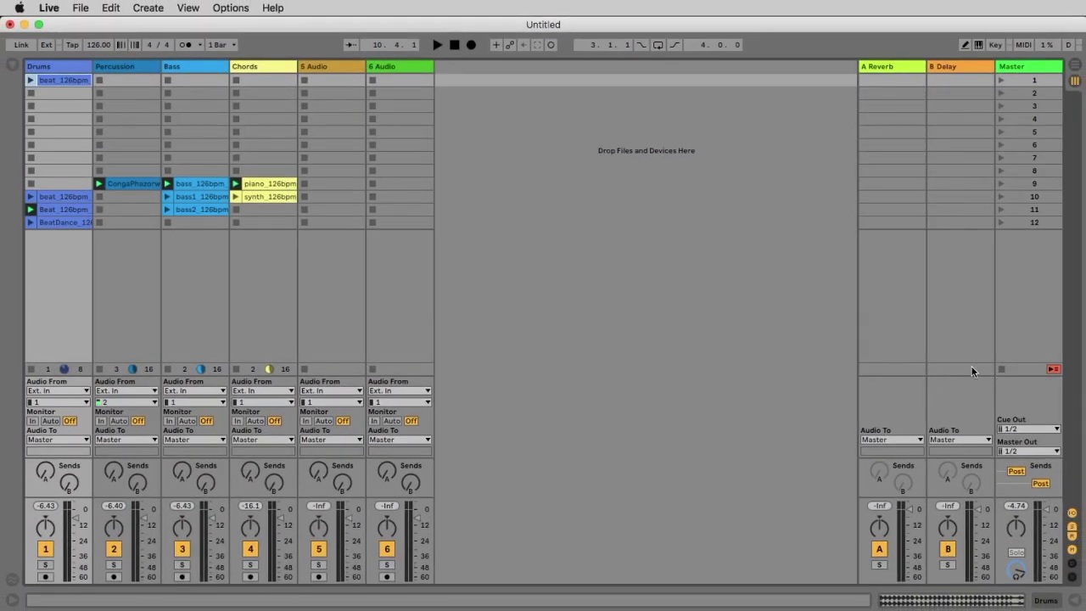
Step: Stop all clips and audition the top beat_126bpm, row 10 beat and BeatDance clips
key(space)
key(space)
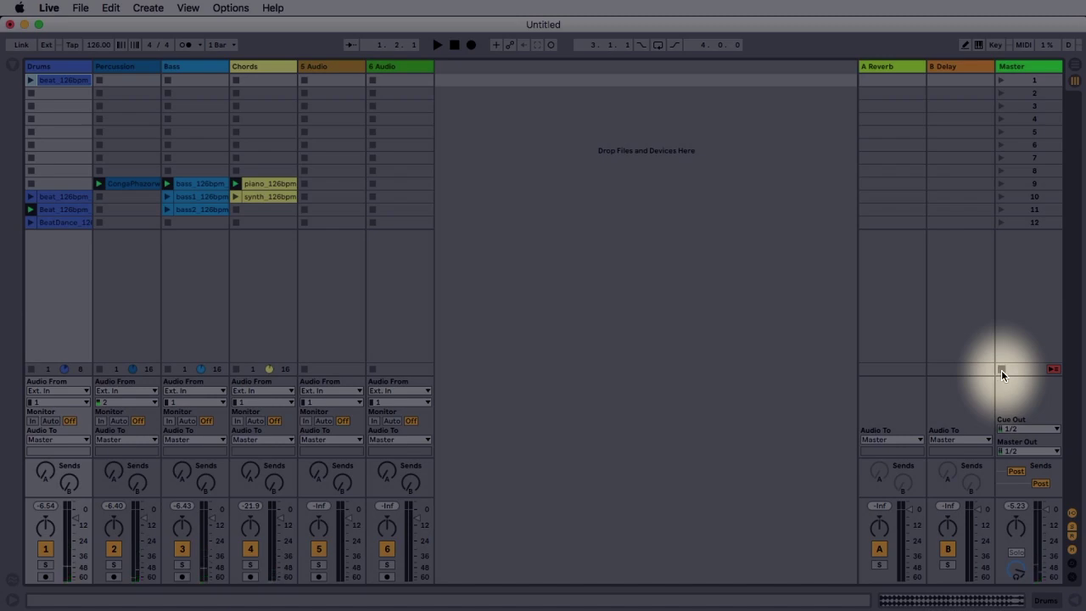
click(1001, 370)
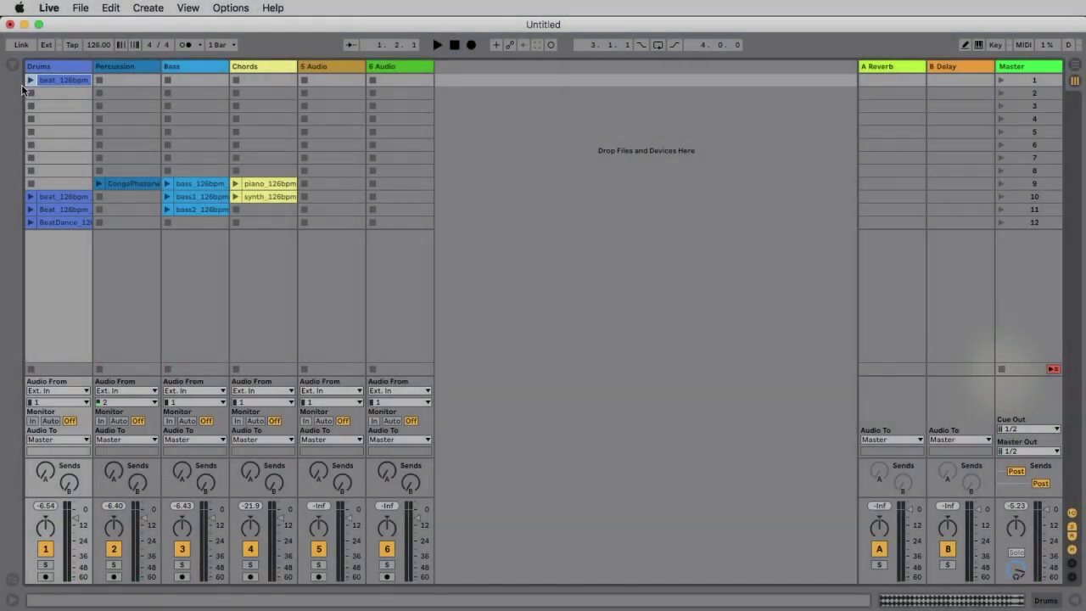
click(30, 79)
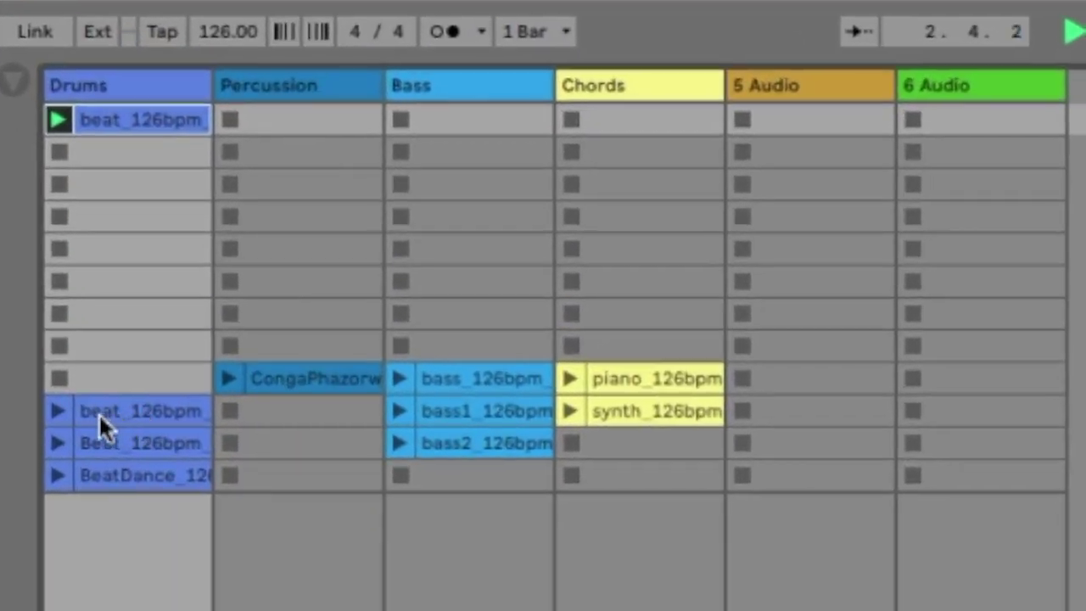
click(57, 410)
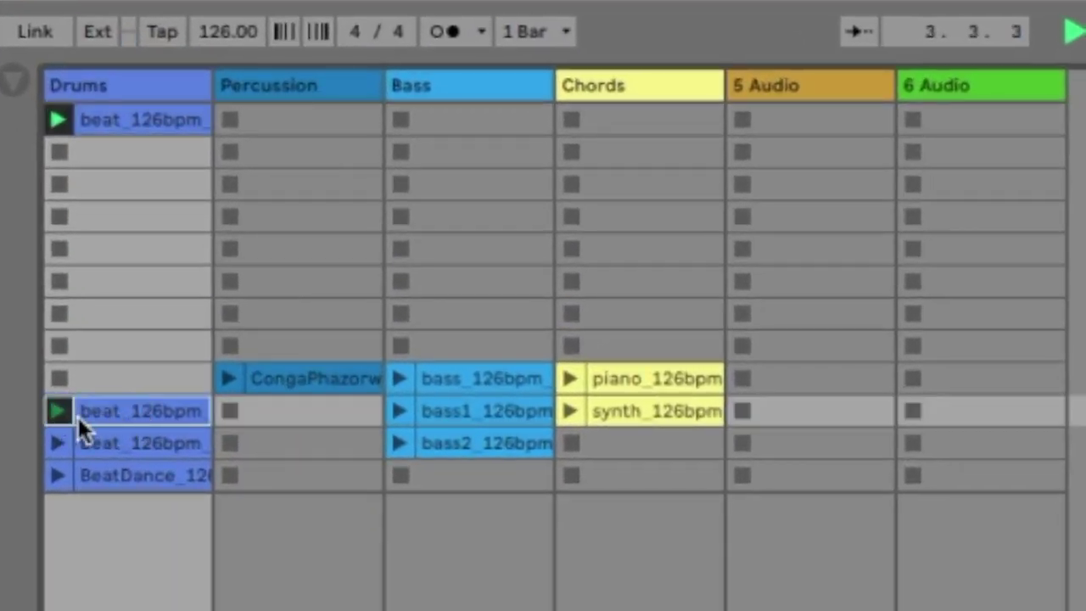
click(55, 473)
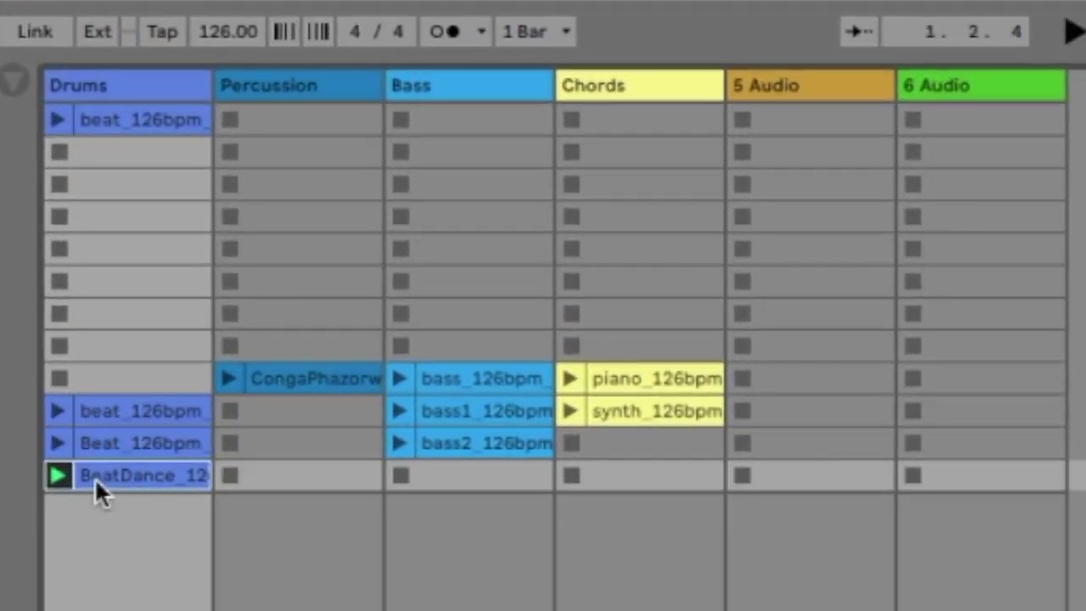
Step: Move beat_126bpm to row 9, BeatDance into Drums rows 1–2, and CongaPhazor to Percussion row 2
drag(146, 120, 153, 370)
drag(149, 456, 78, 140)
click(58, 120)
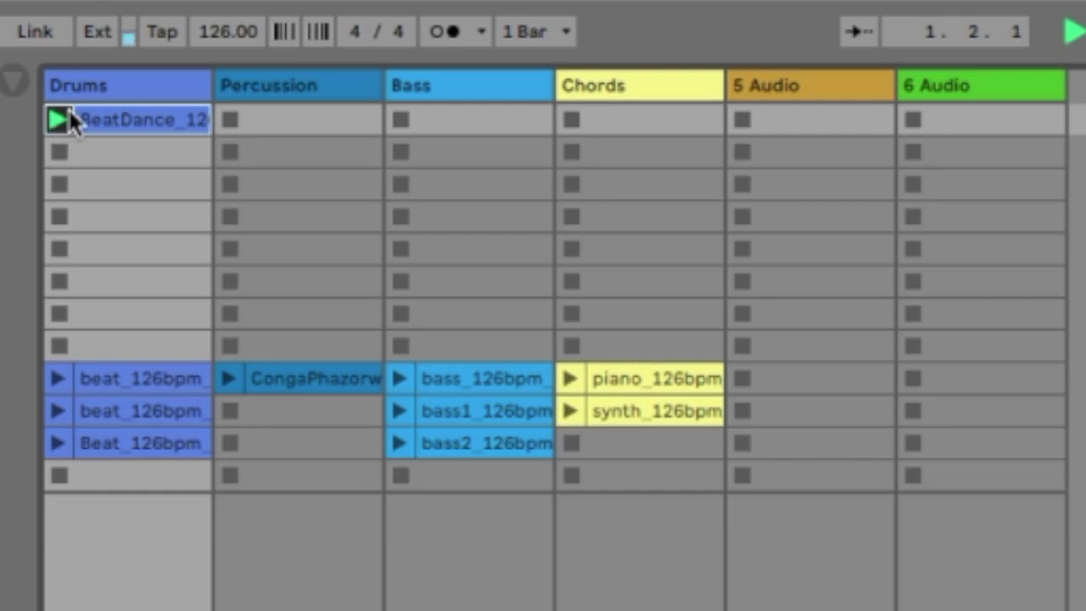
key(space)
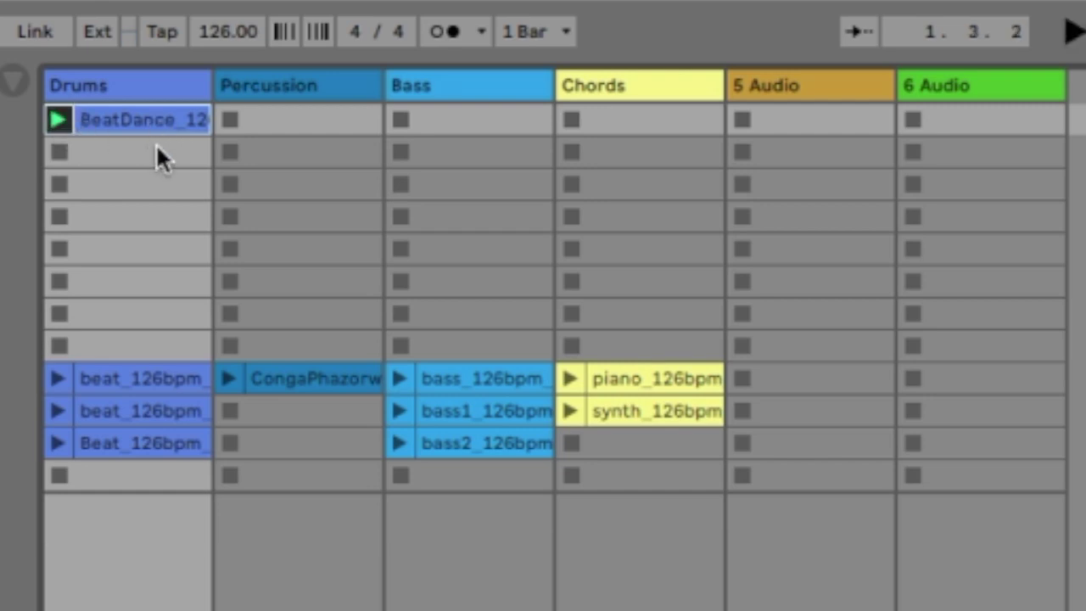
drag(156, 127, 127, 157)
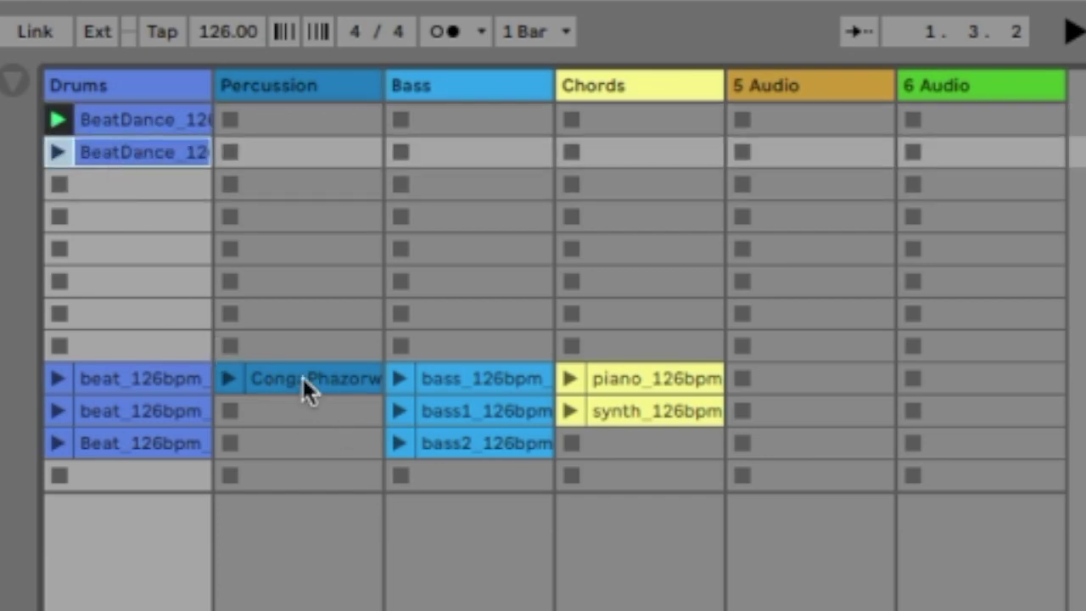
drag(306, 380, 288, 165)
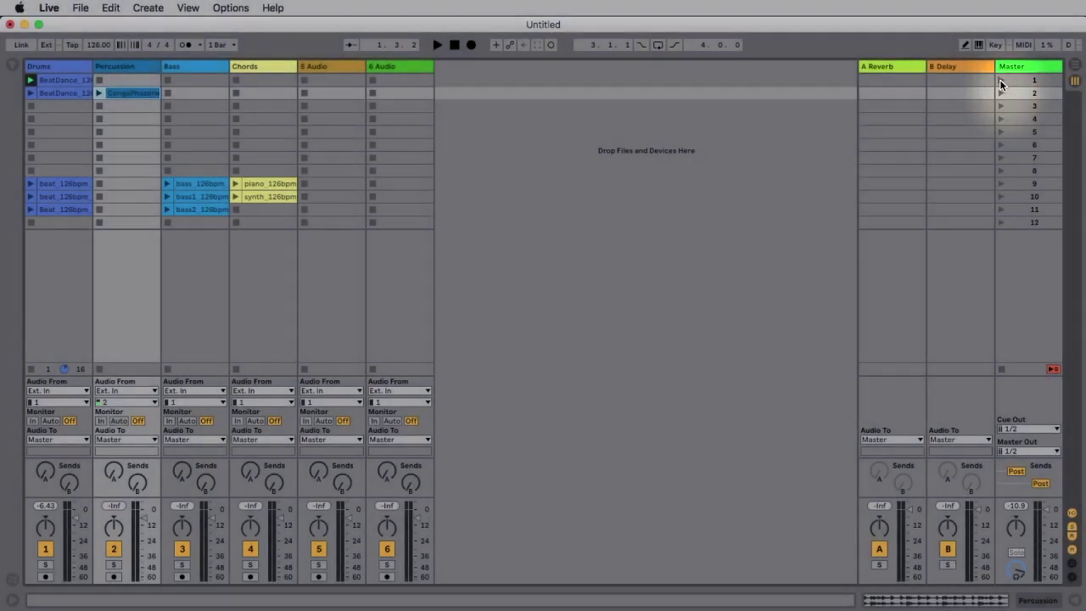
Step: Launch scenes 1 and 2, then copy bass_126bpm from Bass row 9 into row 3
click(1001, 80)
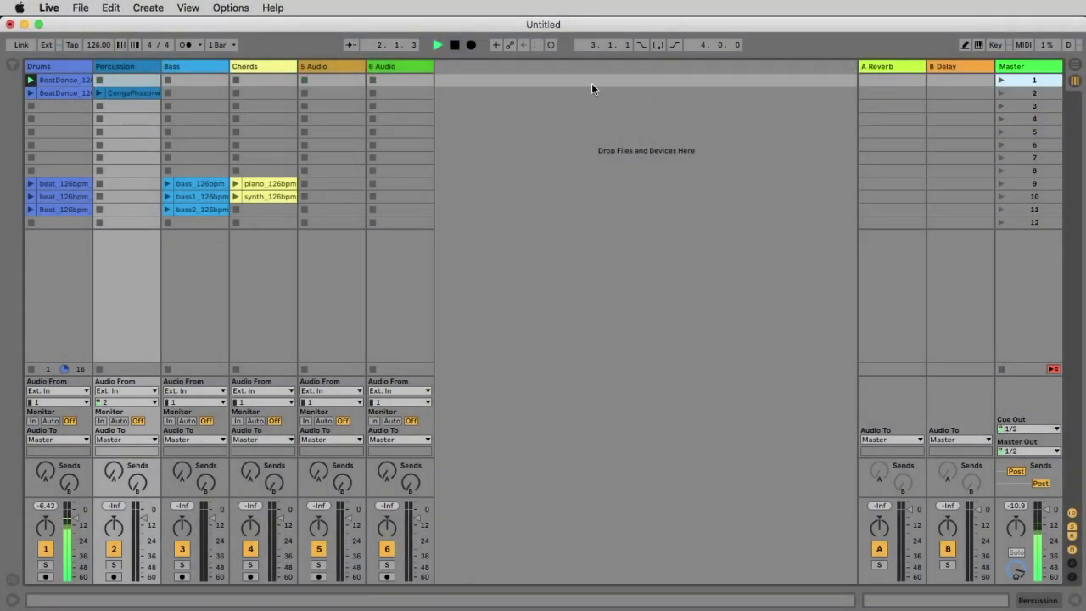
click(1001, 94)
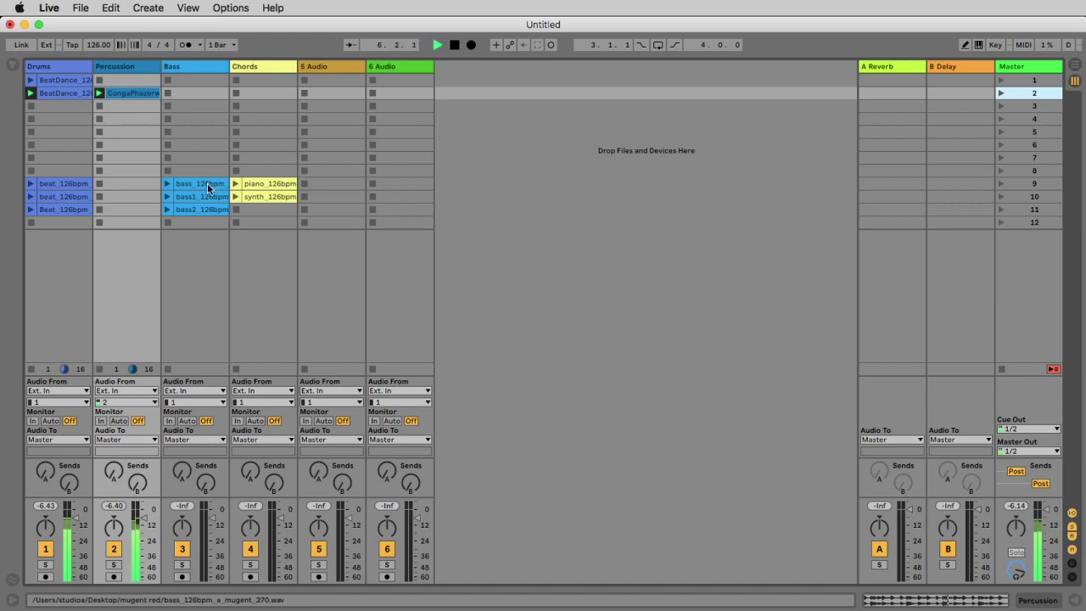
drag(208, 188, 199, 108)
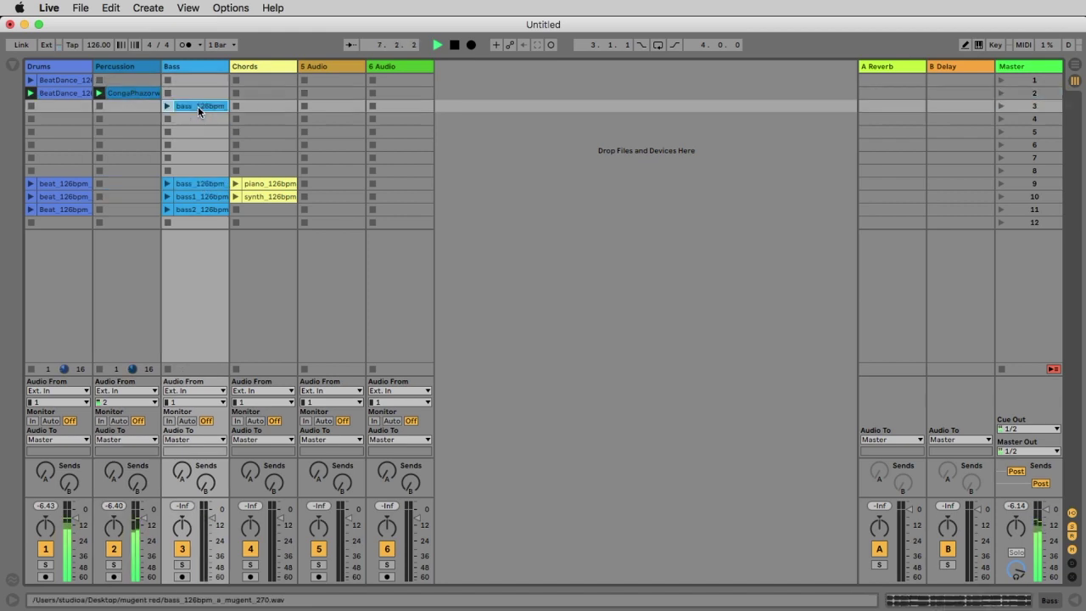
Step: Launch scene 3 and duplicate the row 2 BeatDance and conga clips into row 3
click(1002, 106)
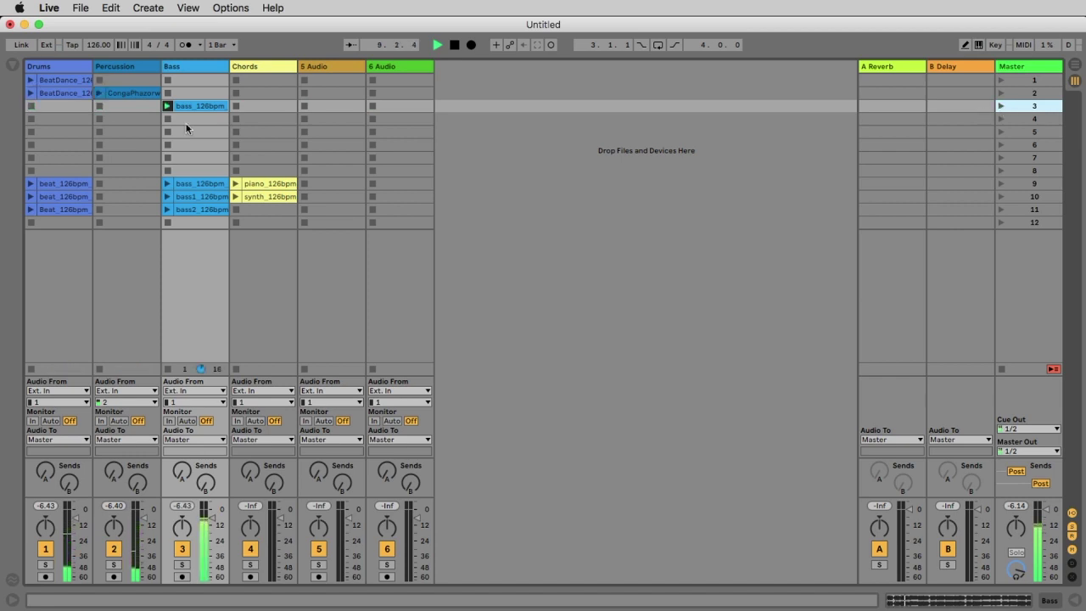
click(101, 107)
click(64, 107)
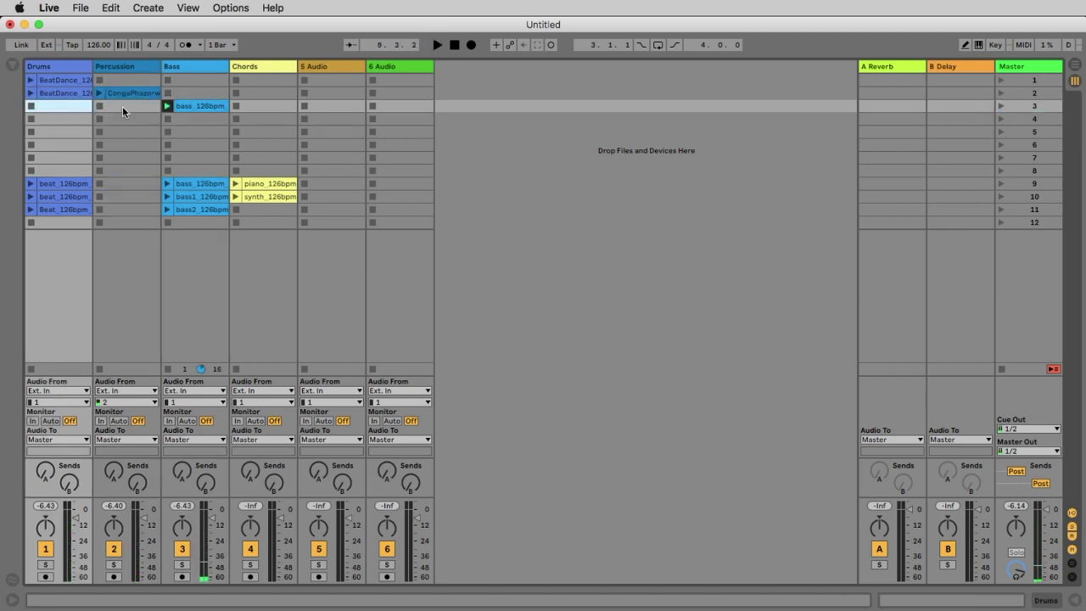
click(82, 95)
click(127, 92)
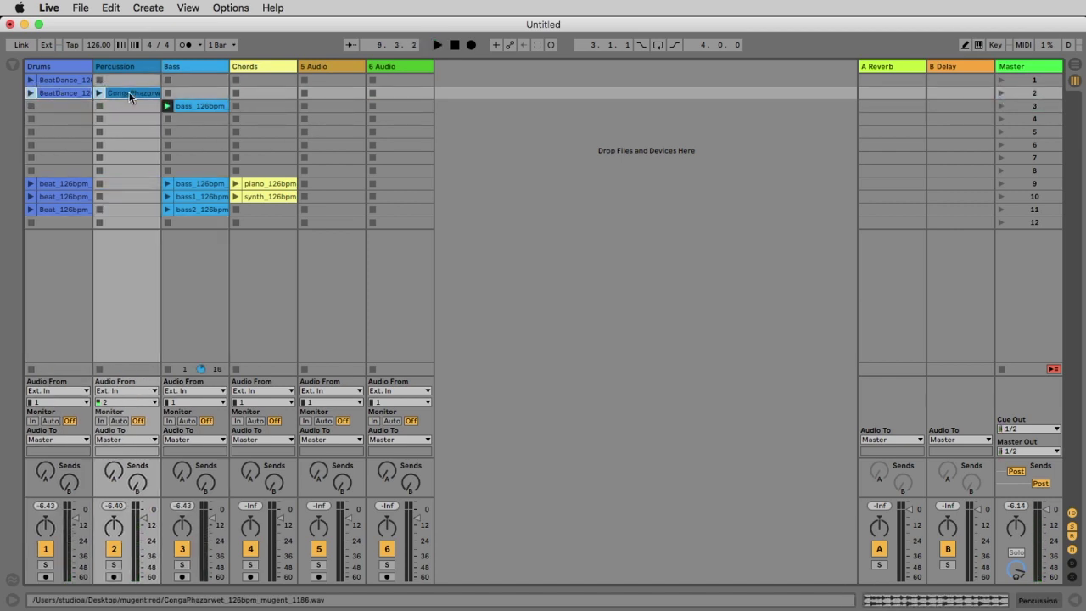
key(super+d)
Step: Duplicate the row 3 Drums-to-Bass clips into row 4 and move piano_126bpm to Chords row 4
click(175, 108)
shift+click(66, 94)
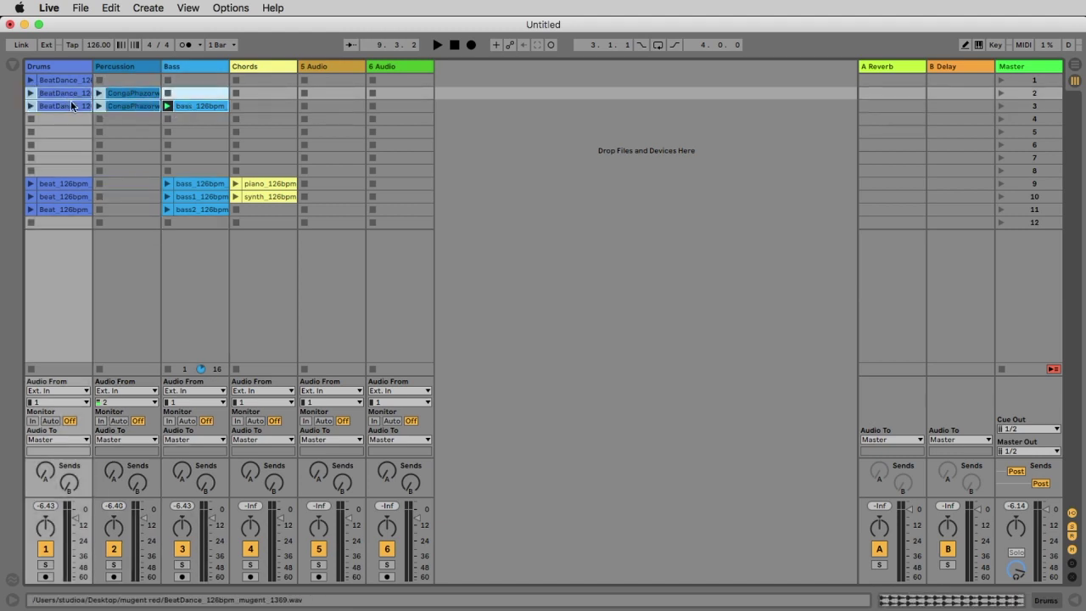
click(64, 105)
shift+click(201, 103)
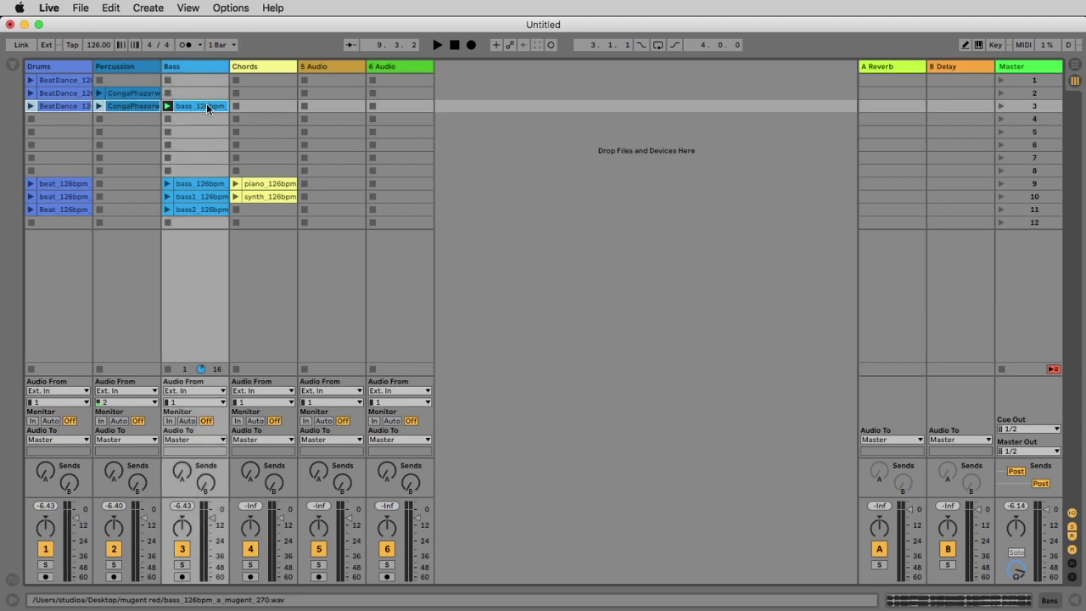
click(57, 109)
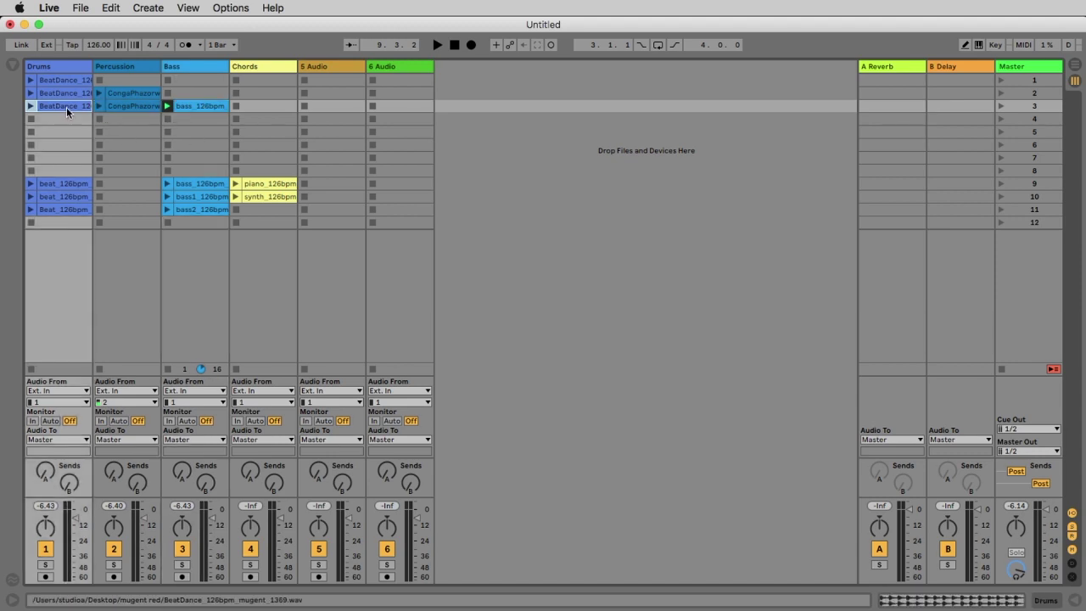
shift+click(197, 103)
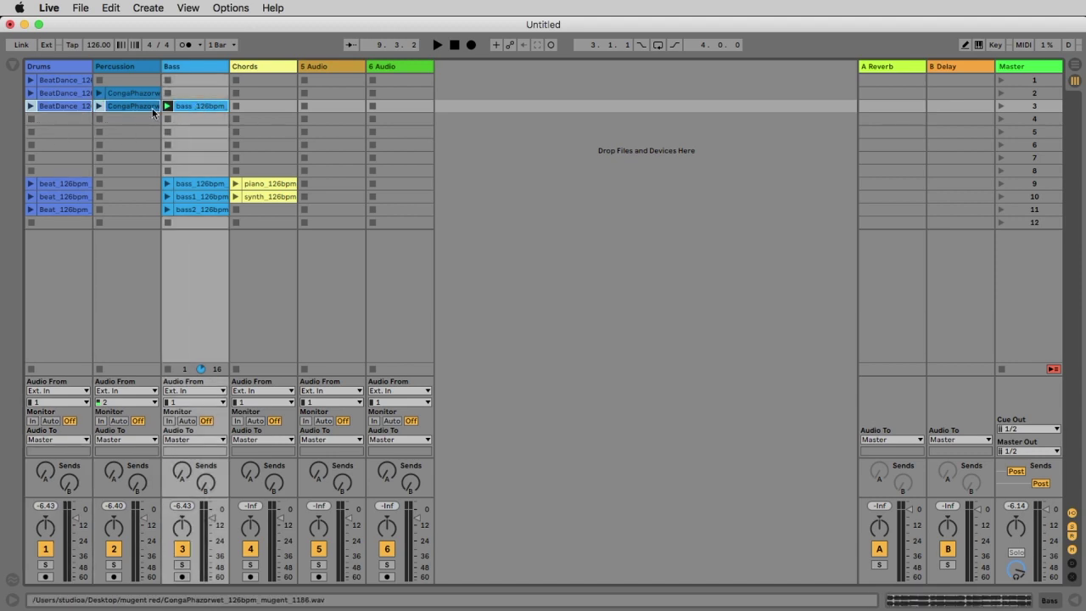
key(super+d)
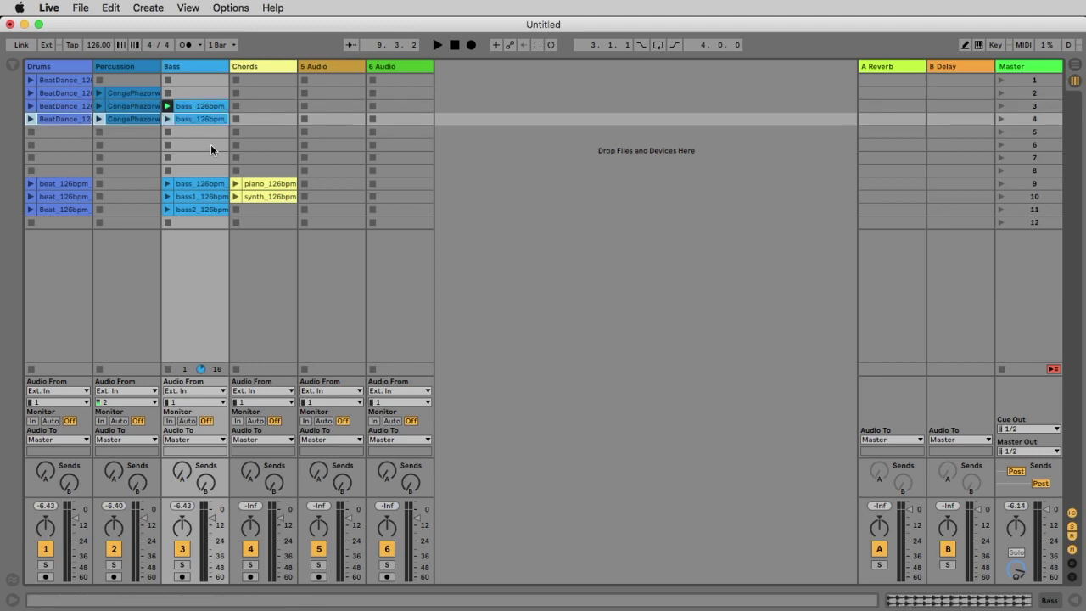
drag(257, 184, 257, 120)
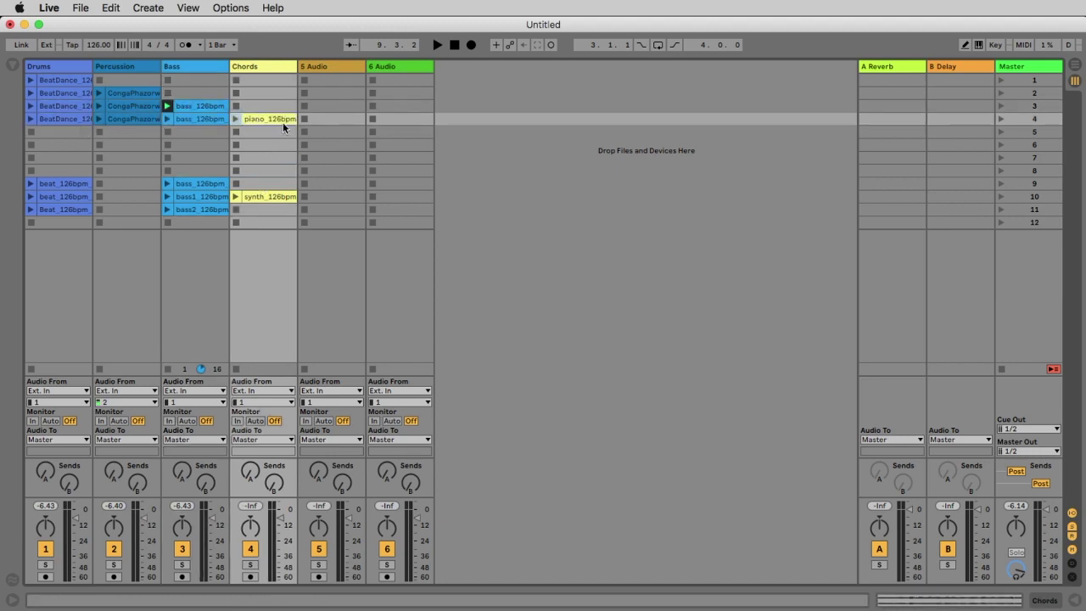
Step: Fill scene 5 with the piano and conga loops and launch it
key(super+d)
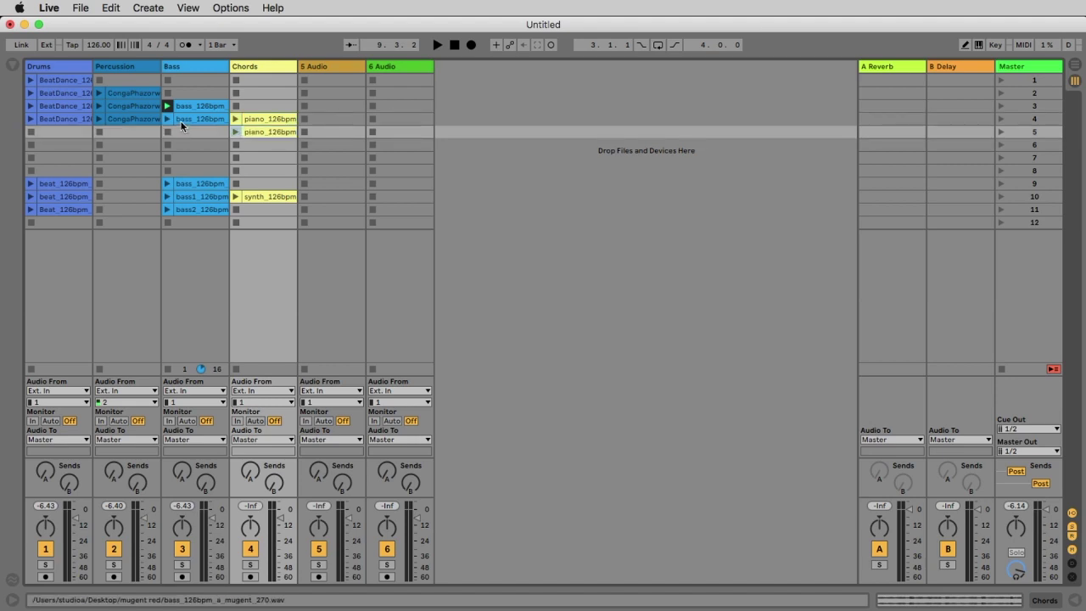
drag(114, 122, 116, 131)
click(1002, 132)
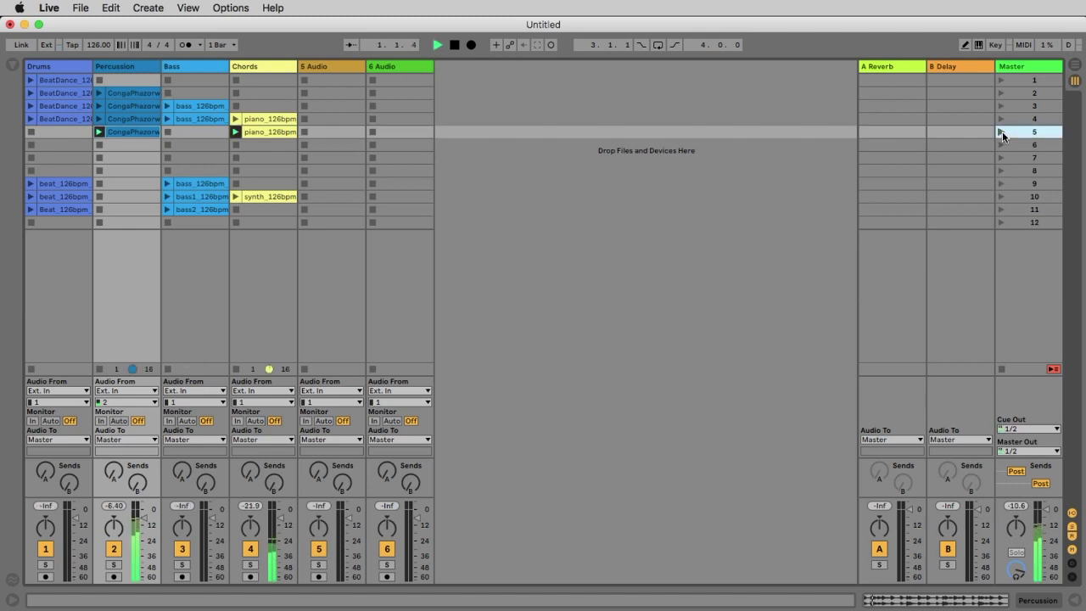
Step: Fill scene 6 with beat_126bpm, conga, bass_126bpm and synth_126bpm loops
click(38, 183)
drag(62, 187, 78, 153)
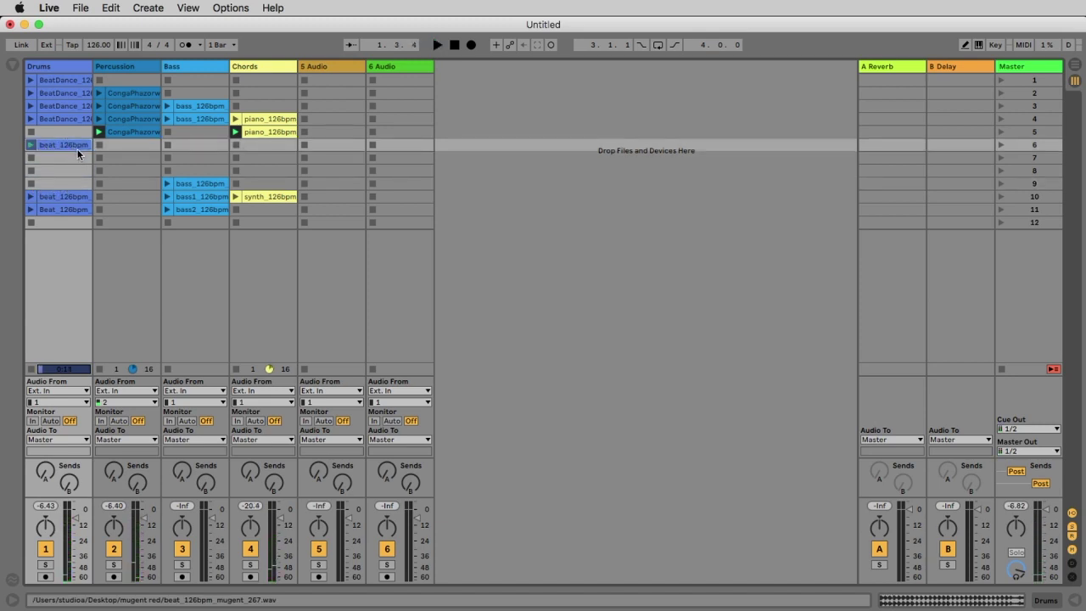
click(182, 142)
click(145, 134)
key(super+d)
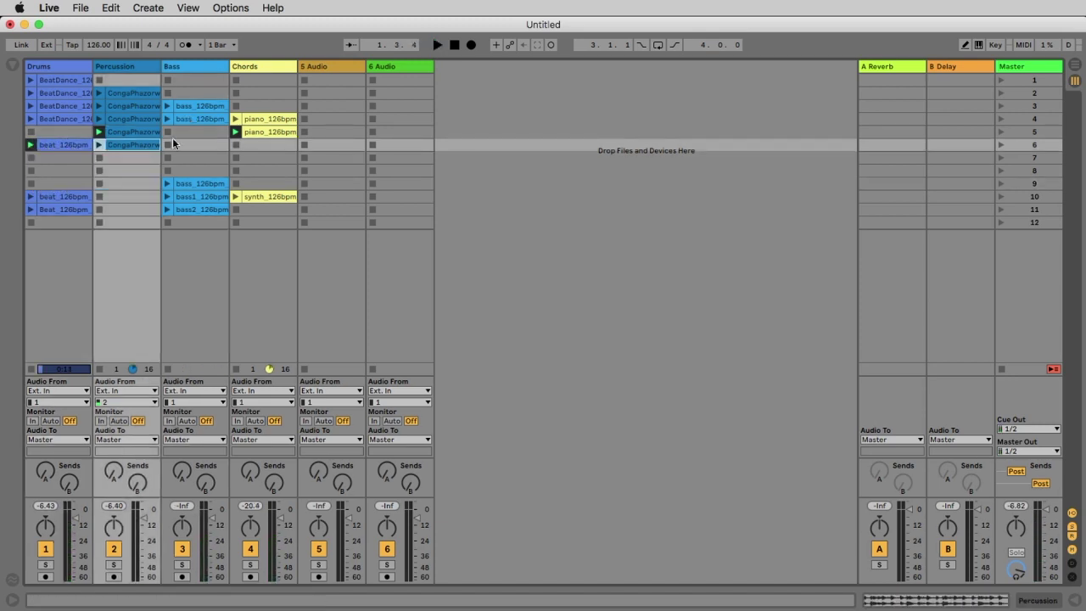
drag(197, 125, 191, 144)
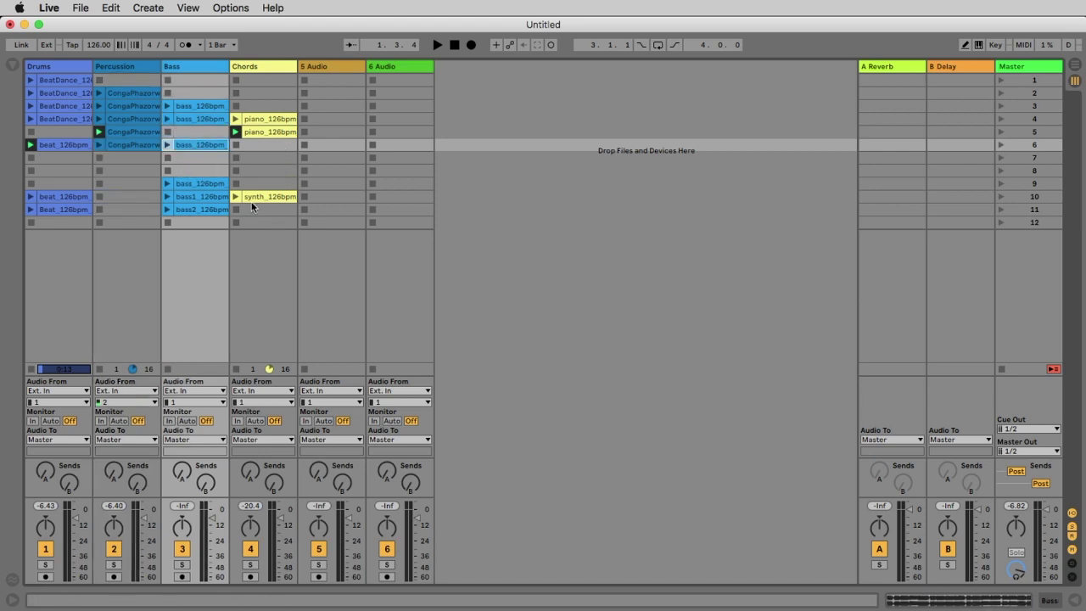
drag(260, 197, 256, 153)
Step: Copy the conga into row 7 and move spare Bass loops to rows 11–13, Drums to 11–12
click(136, 171)
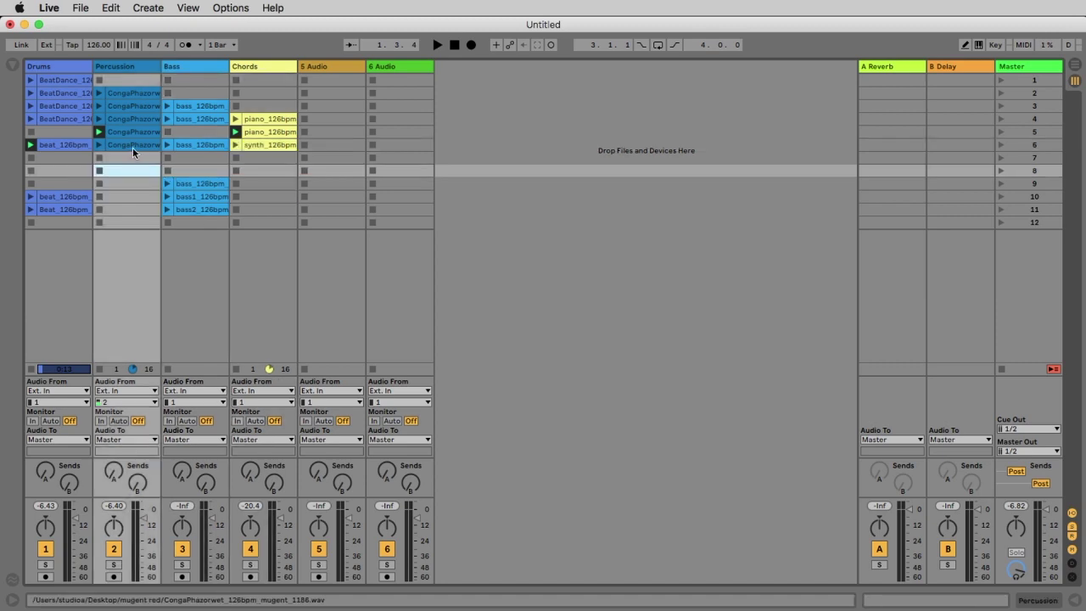
drag(132, 147, 133, 160)
click(202, 182)
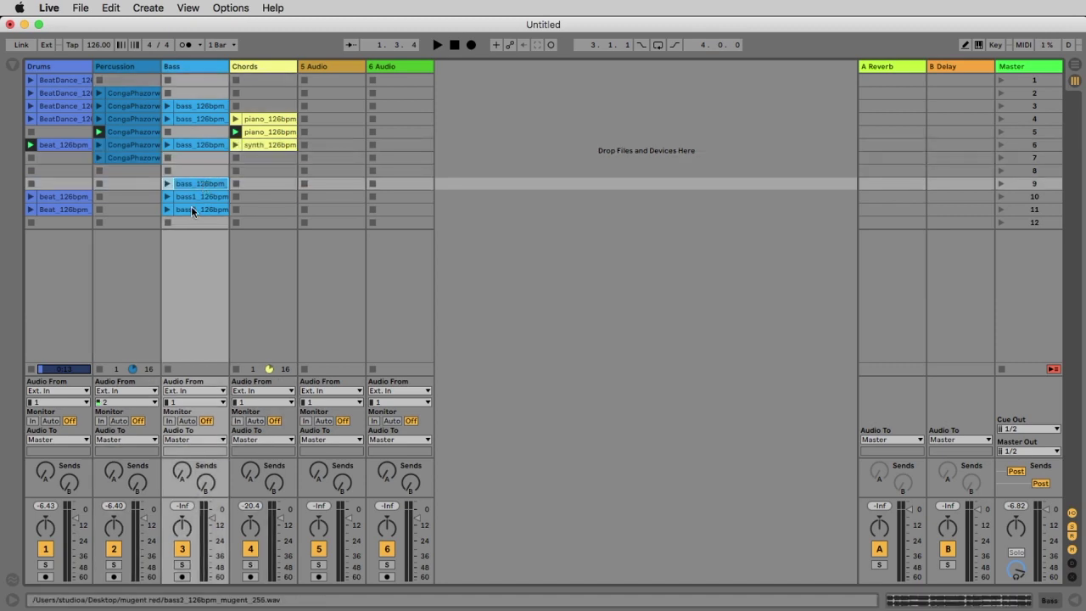
shift+click(191, 210)
drag(192, 210, 193, 236)
click(64, 196)
shift+click(69, 210)
drag(69, 209, 76, 225)
click(129, 187)
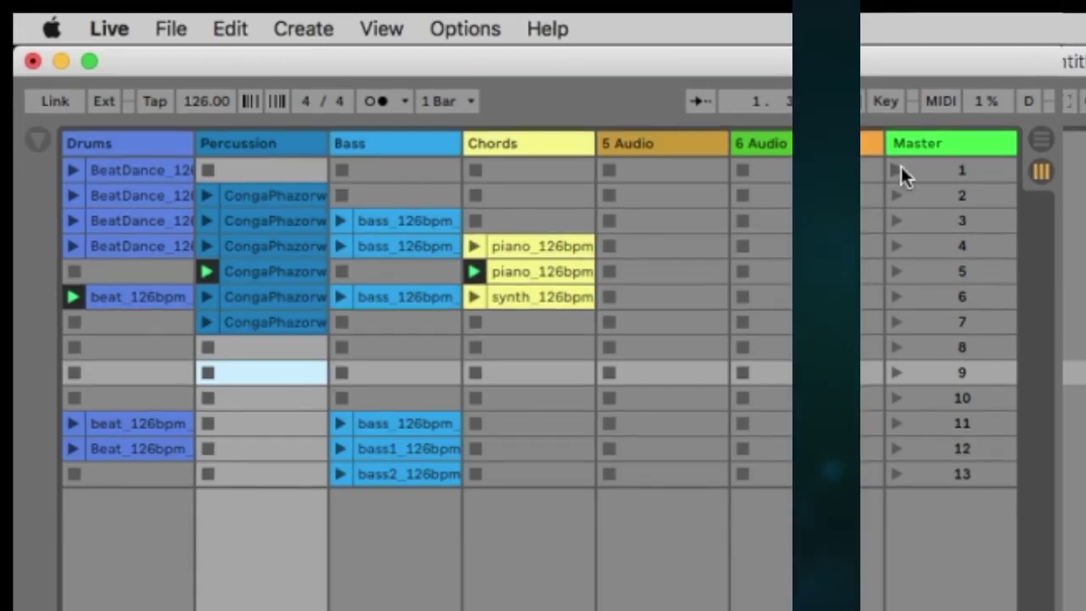
Step: Launch scenes 1 through 7 in order, ending on scene 7's lone CongaPhazorwet loop
click(1002, 80)
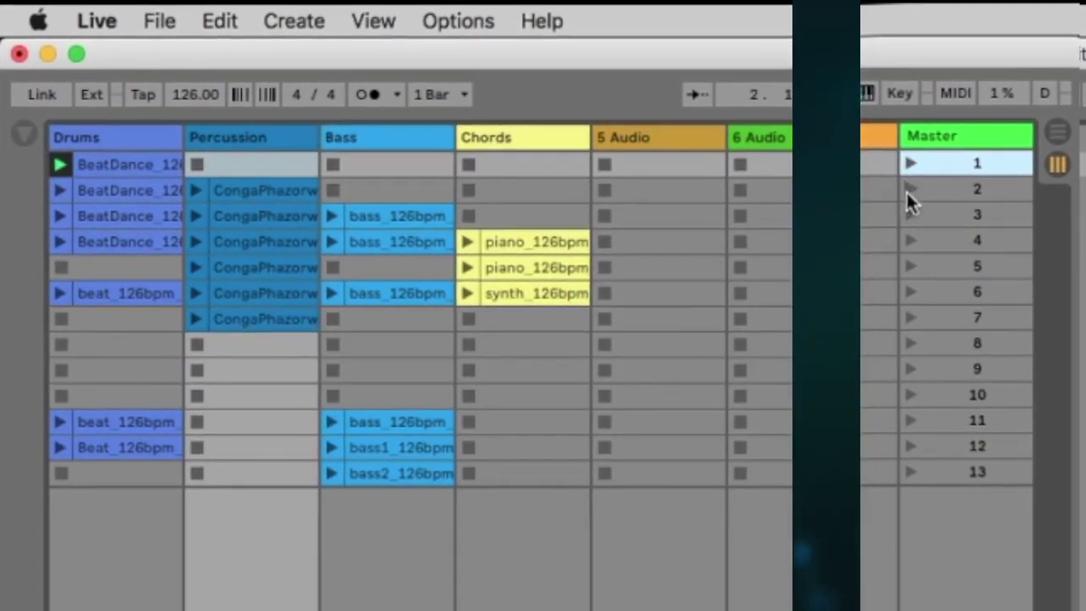
click(911, 188)
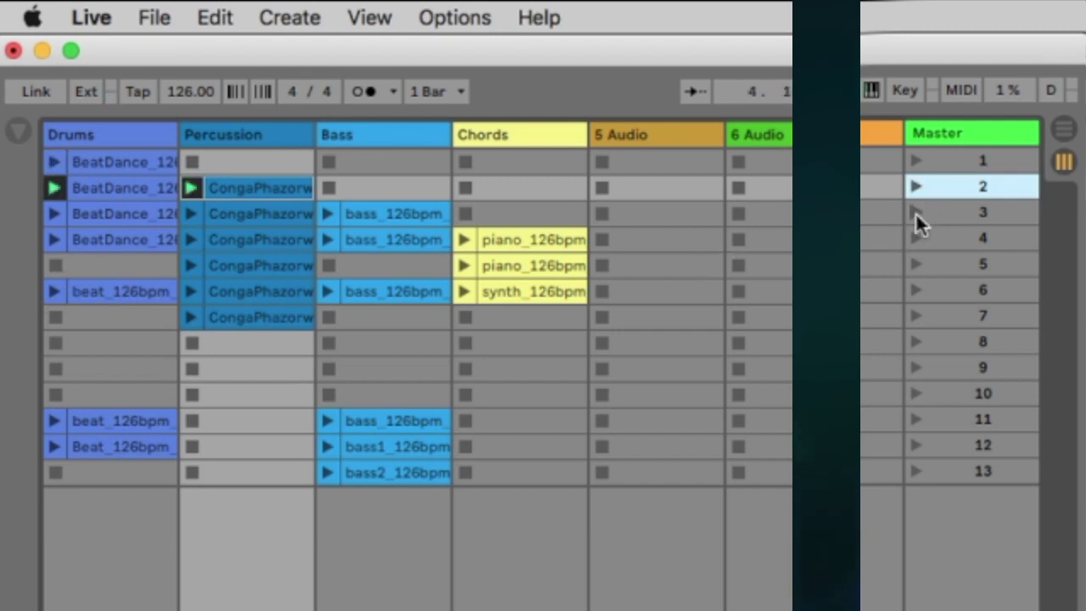
click(915, 211)
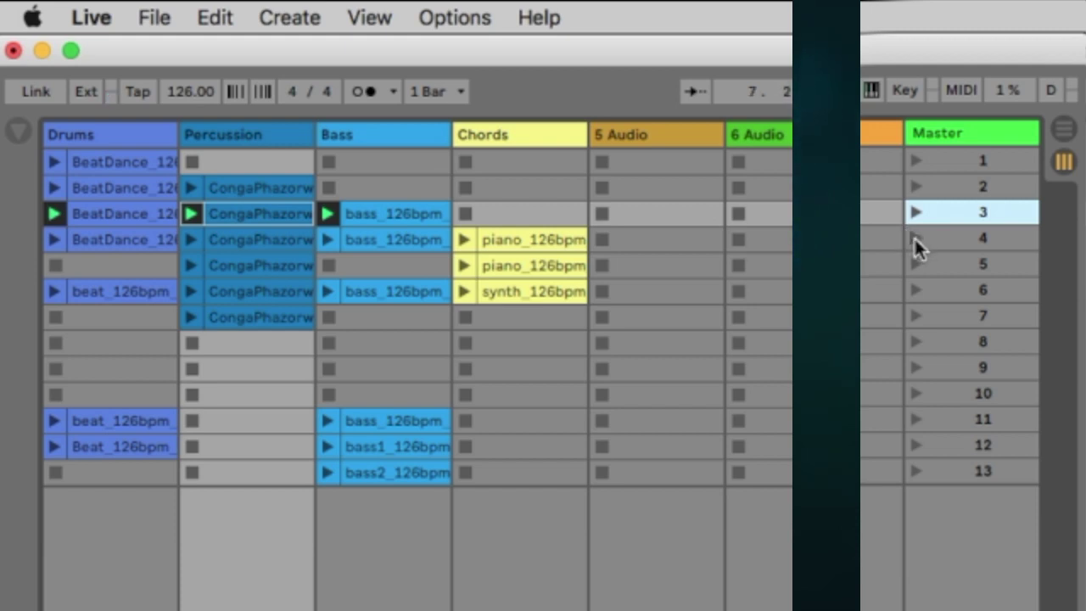
click(915, 238)
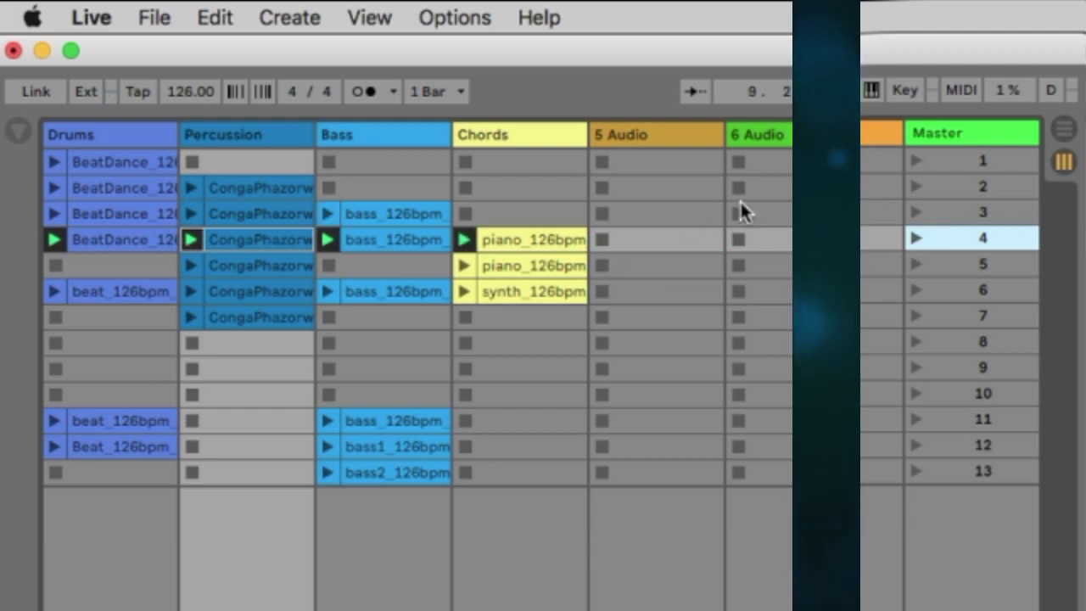
click(917, 263)
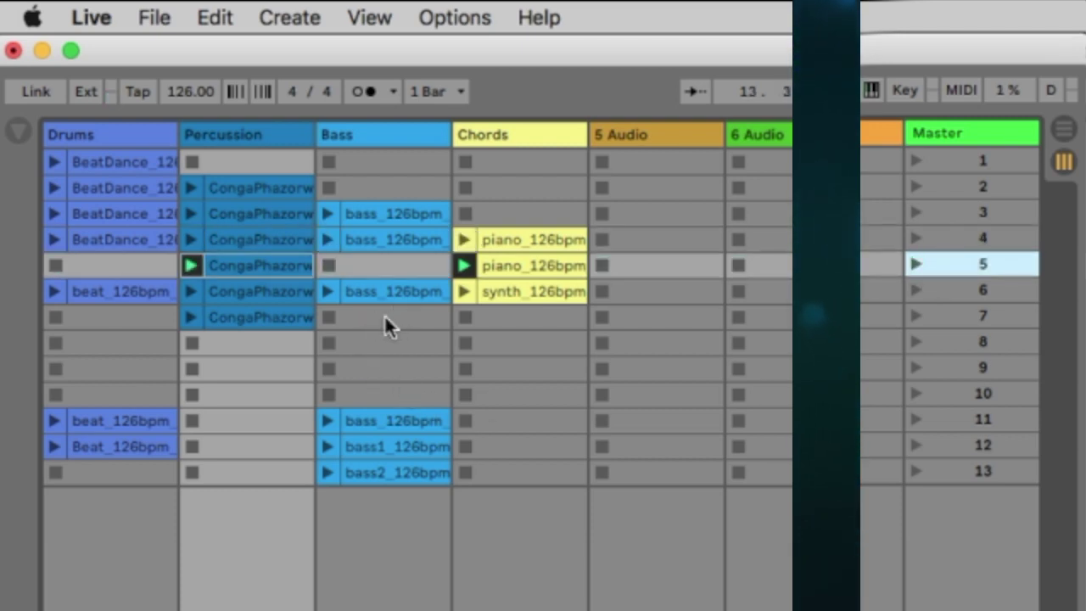
click(916, 290)
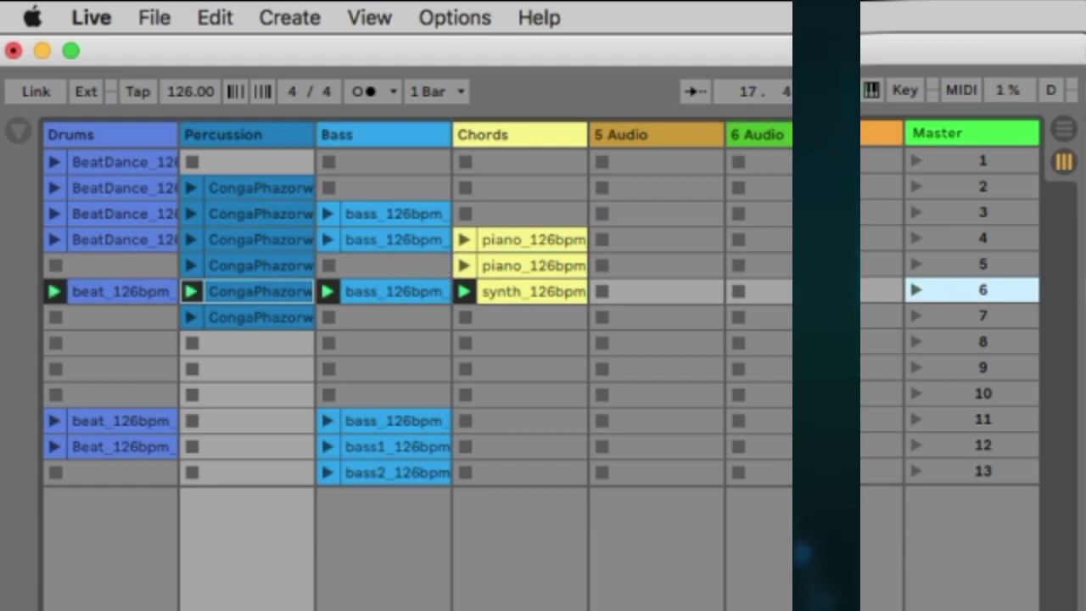
click(915, 315)
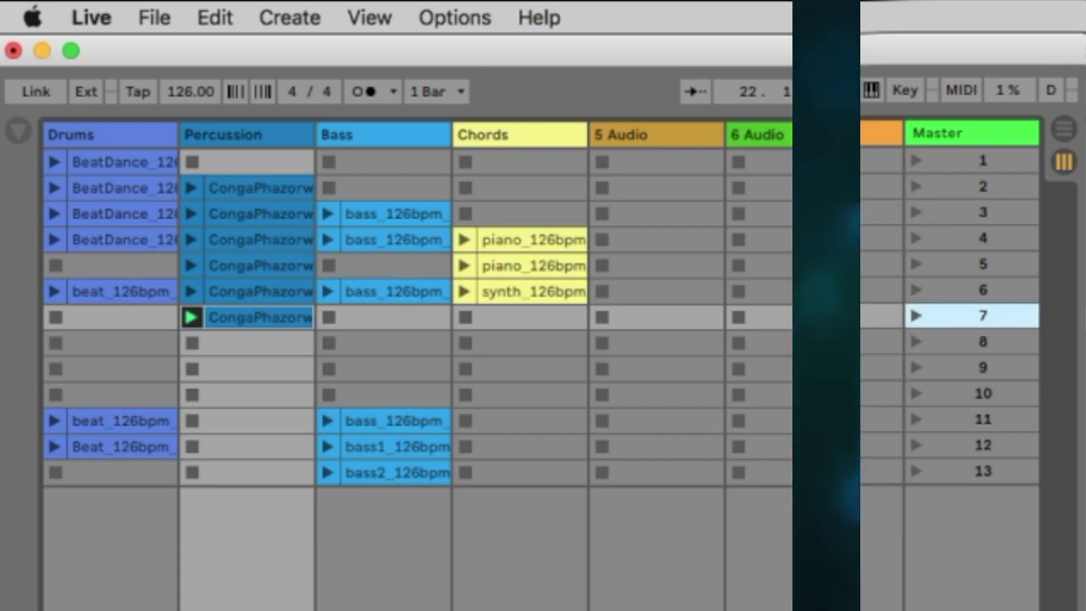
key(Up)
key(Up)
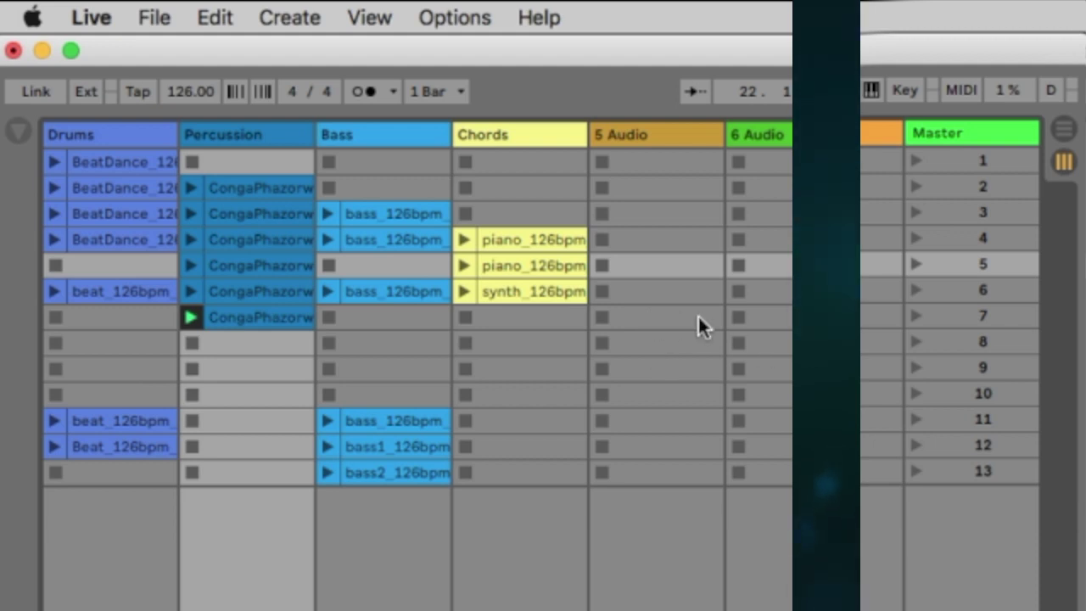
key(Up)
key(Up)
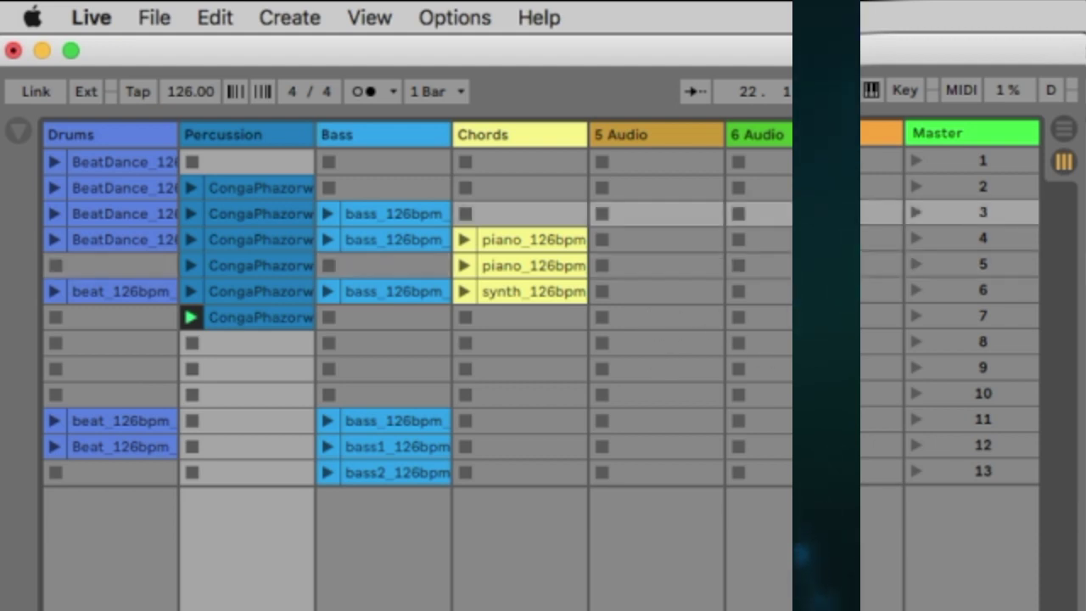
click(970, 89)
click(971, 94)
click(968, 90)
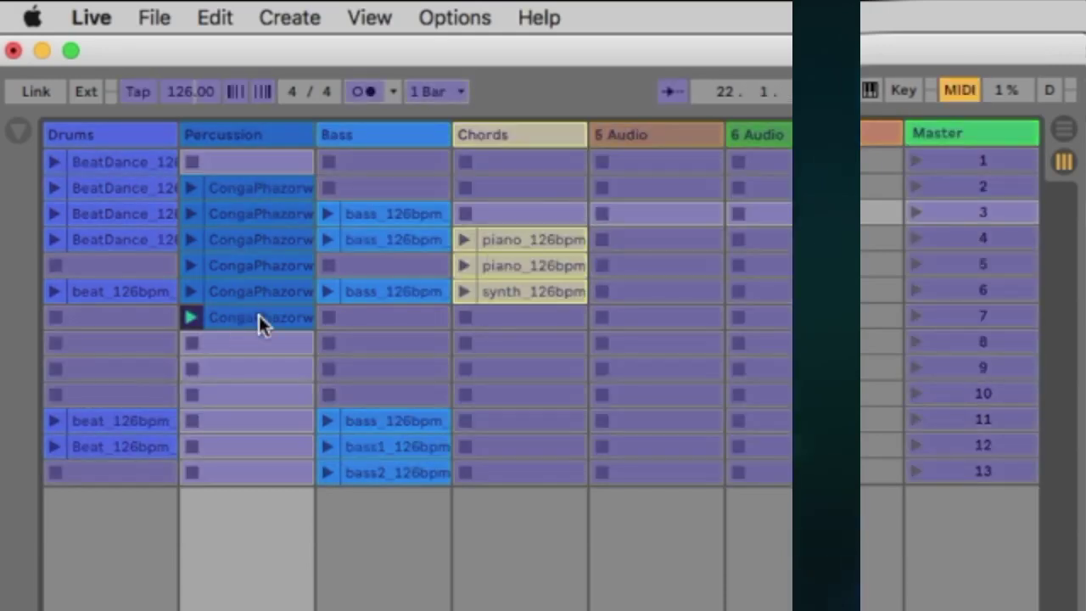
click(964, 89)
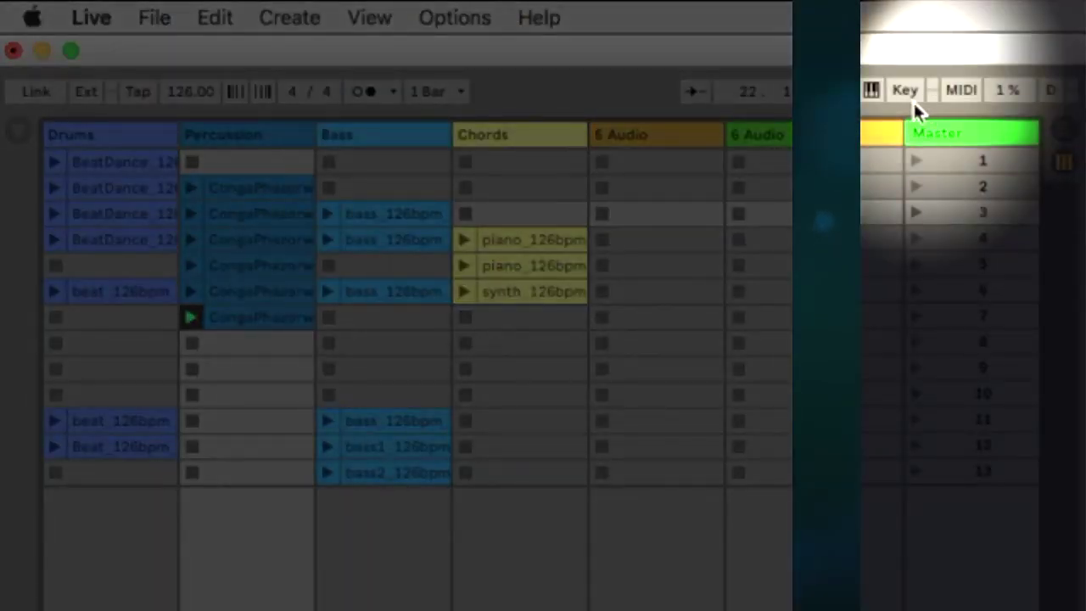
Step: In Key Map mode, assign scenes 1–4 to computer keys 1, 2, 3 and 4
click(914, 94)
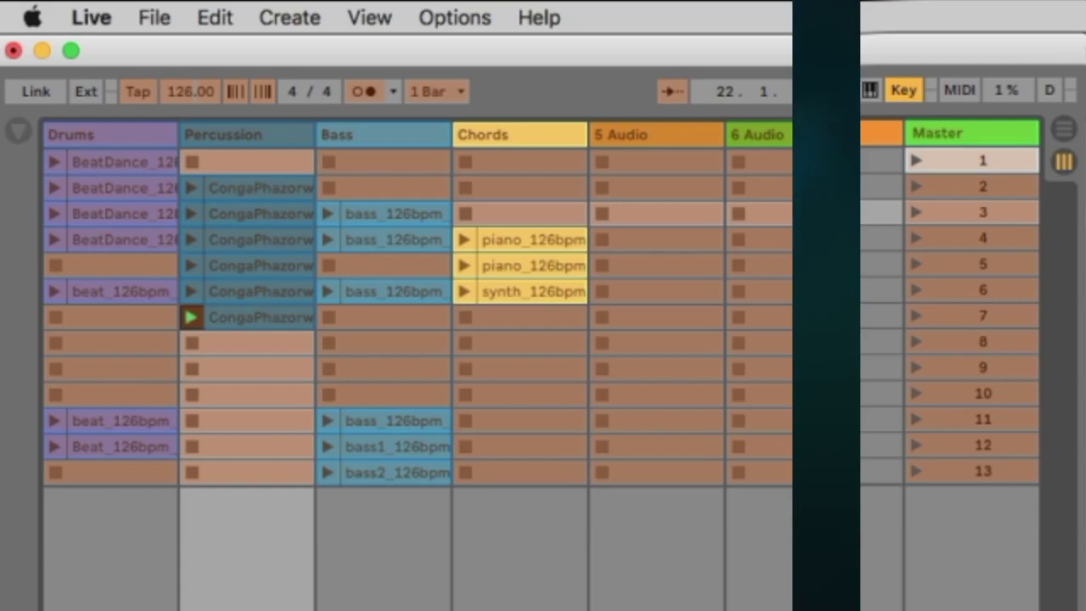
key(1)
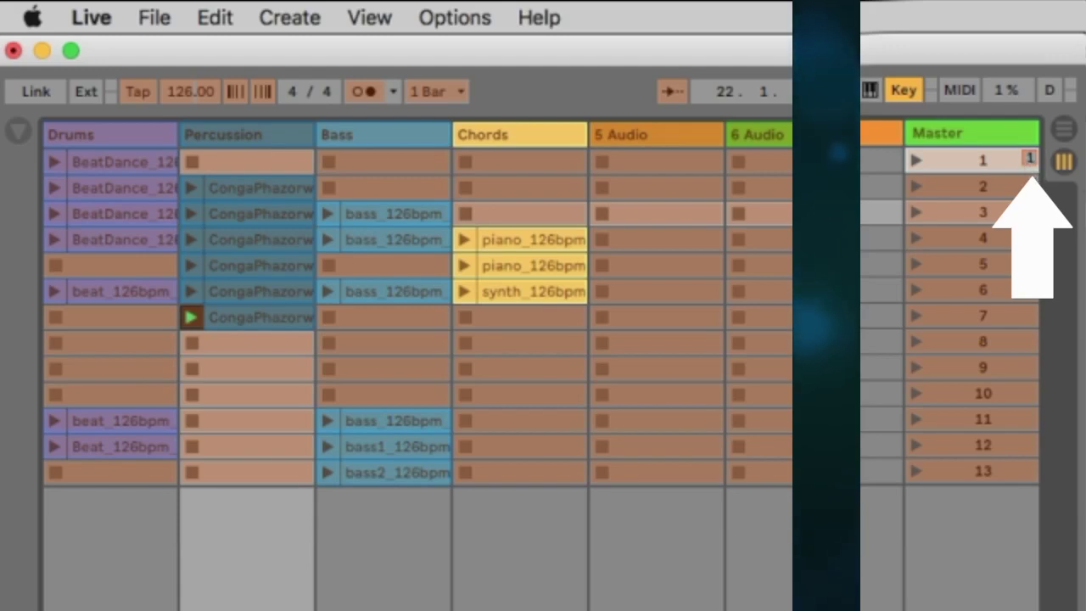
click(916, 187)
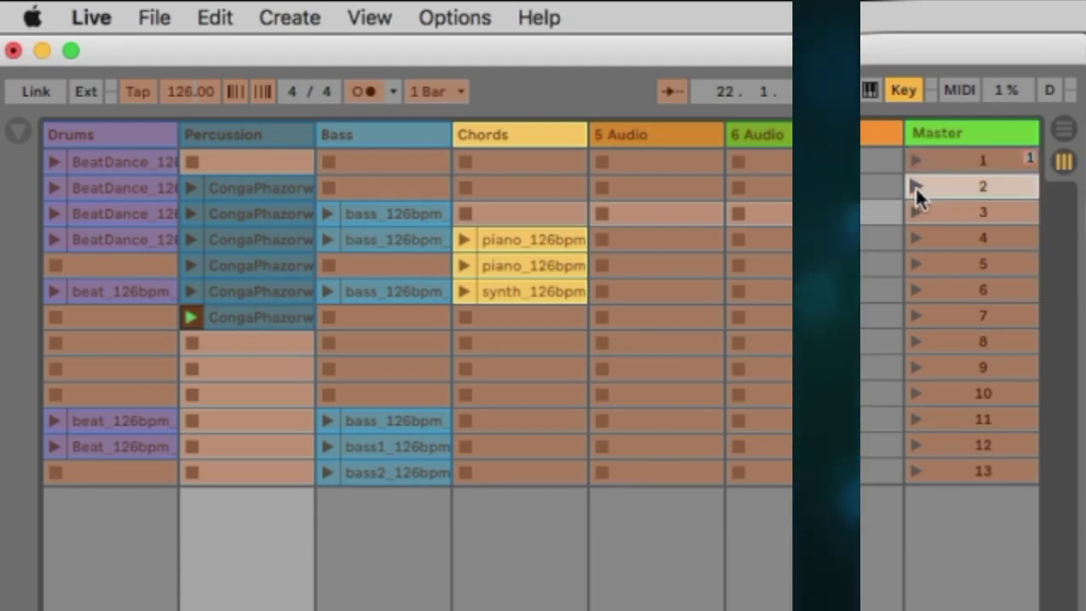
key(2)
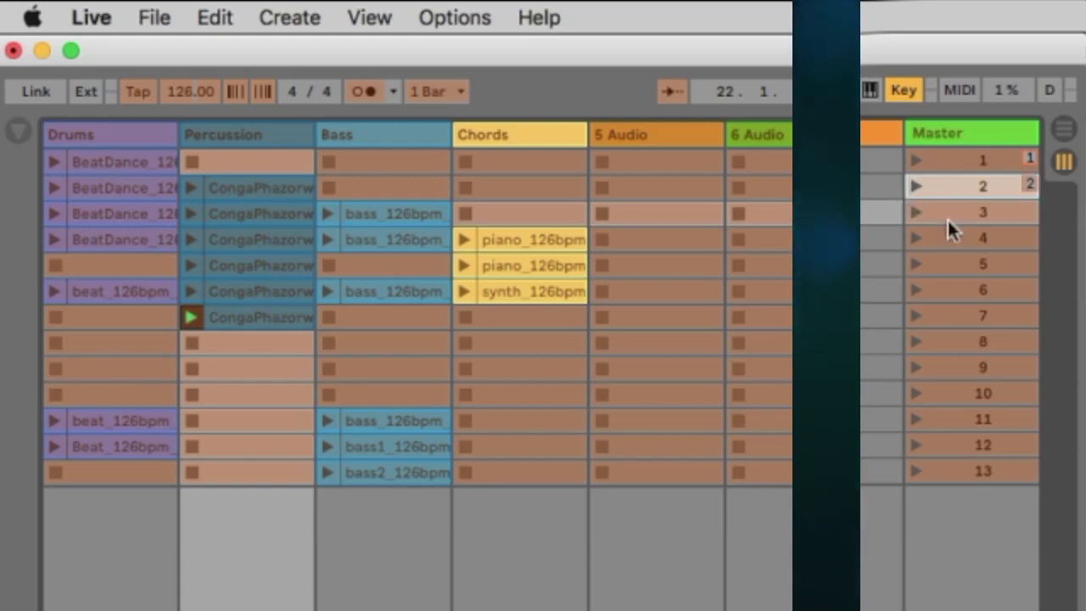
click(914, 212)
key(3)
click(916, 239)
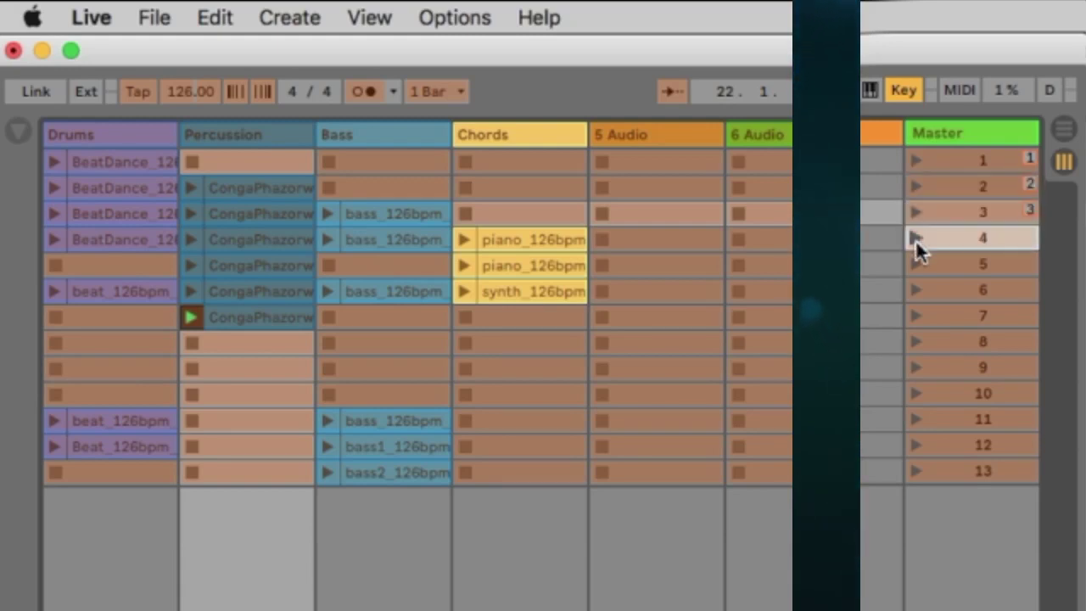
key(4)
Step: Assign scenes 5, 6 and 7 to keys 5–7, and scene 8 to key 0
click(915, 263)
key(5)
click(917, 288)
key(6)
click(914, 315)
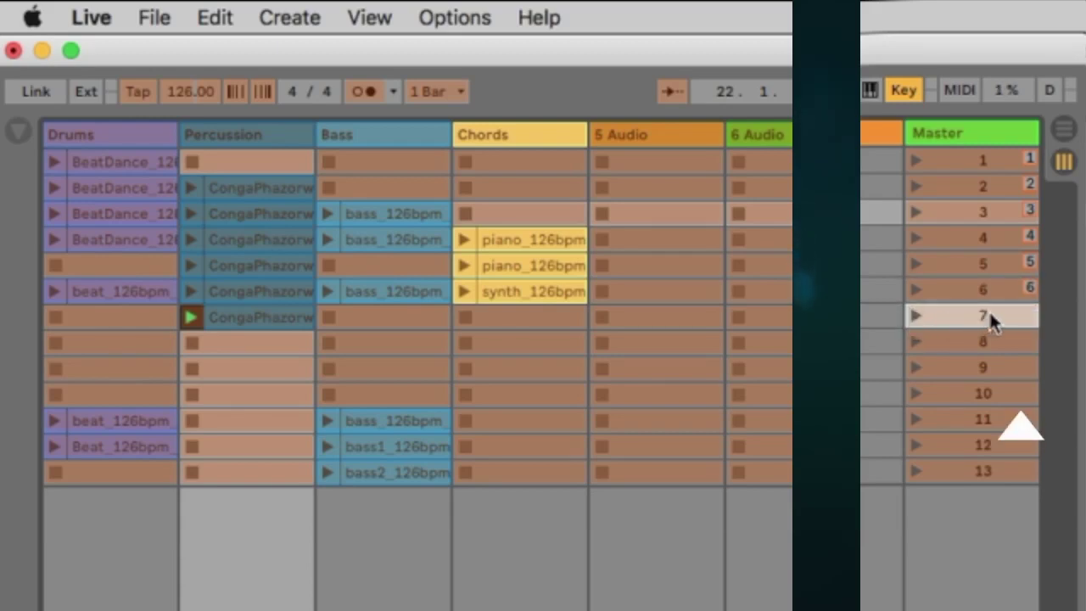
key(7)
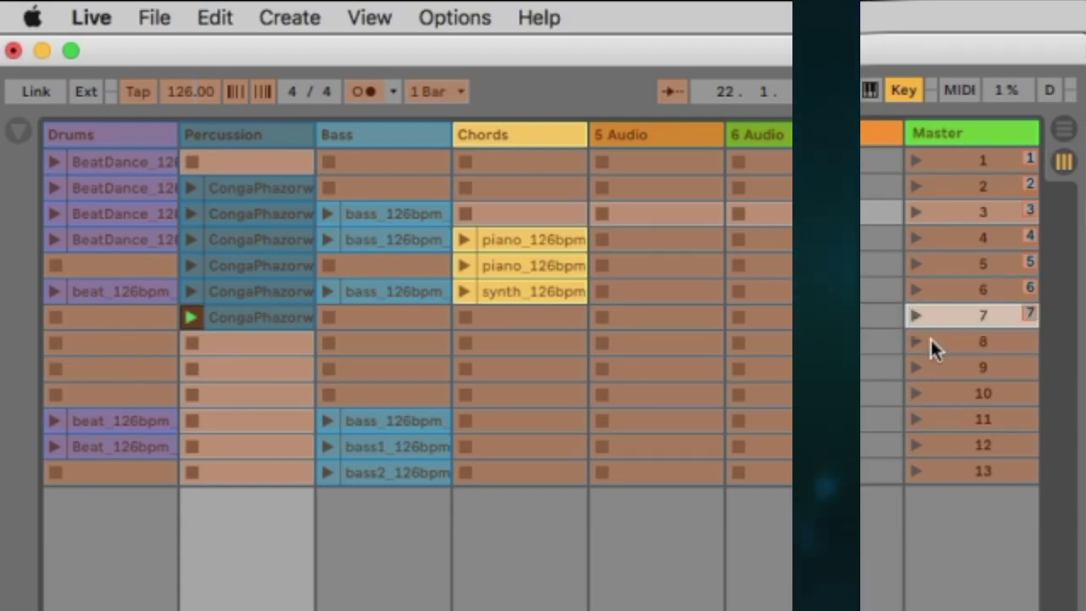
click(914, 341)
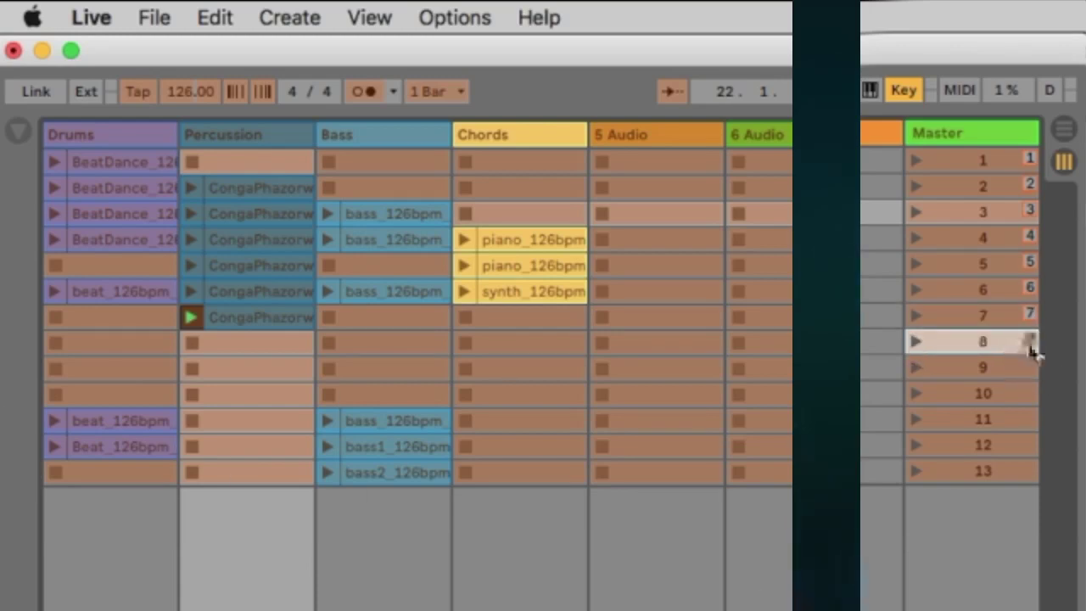
key(0)
Step: Turn off Key Map mode, then toggle MIDI Map mode on and back off
click(908, 82)
click(963, 89)
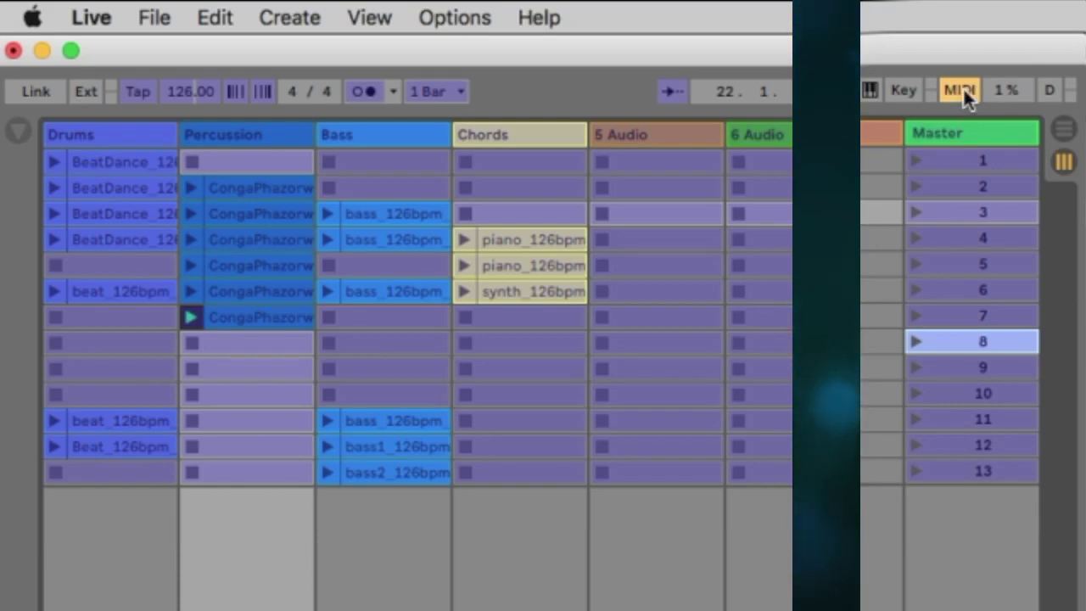
click(959, 90)
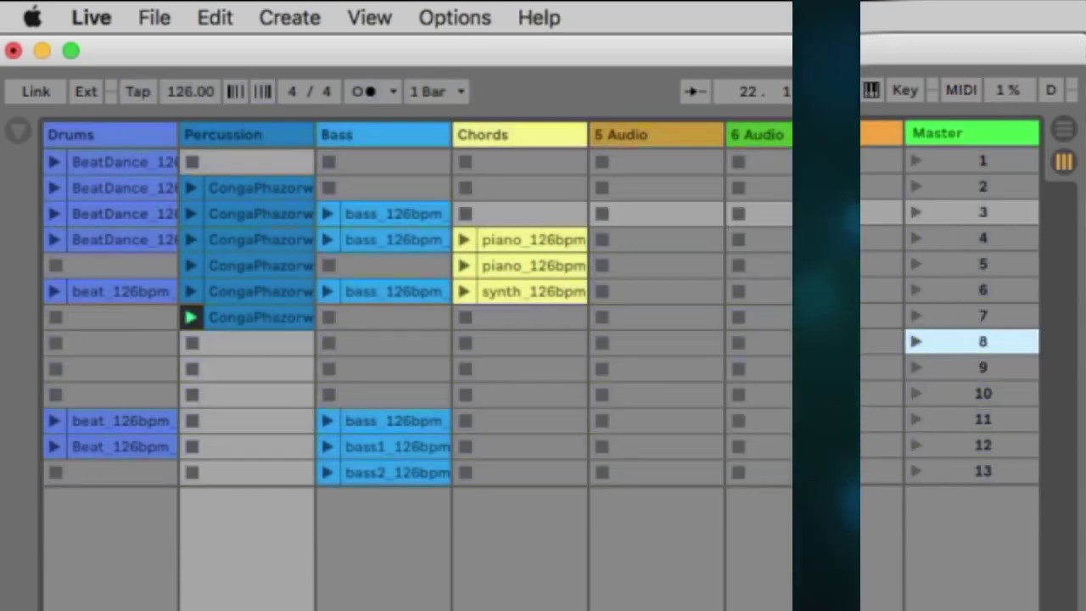
Step: Launch scenes 1 through 4 in turn, then stop all clips with empty scene 8
click(966, 165)
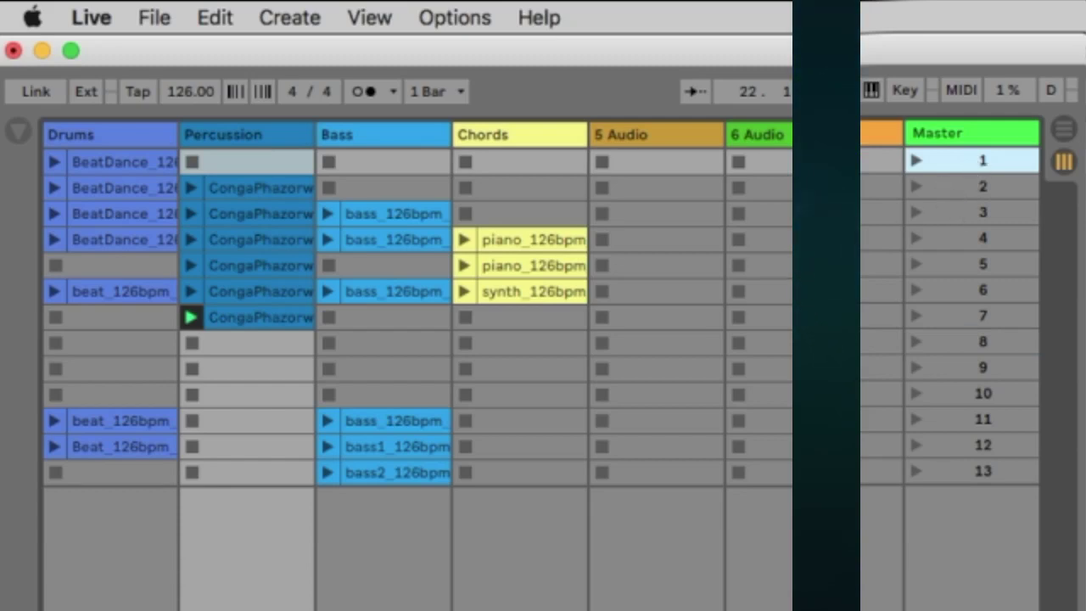
key(Return)
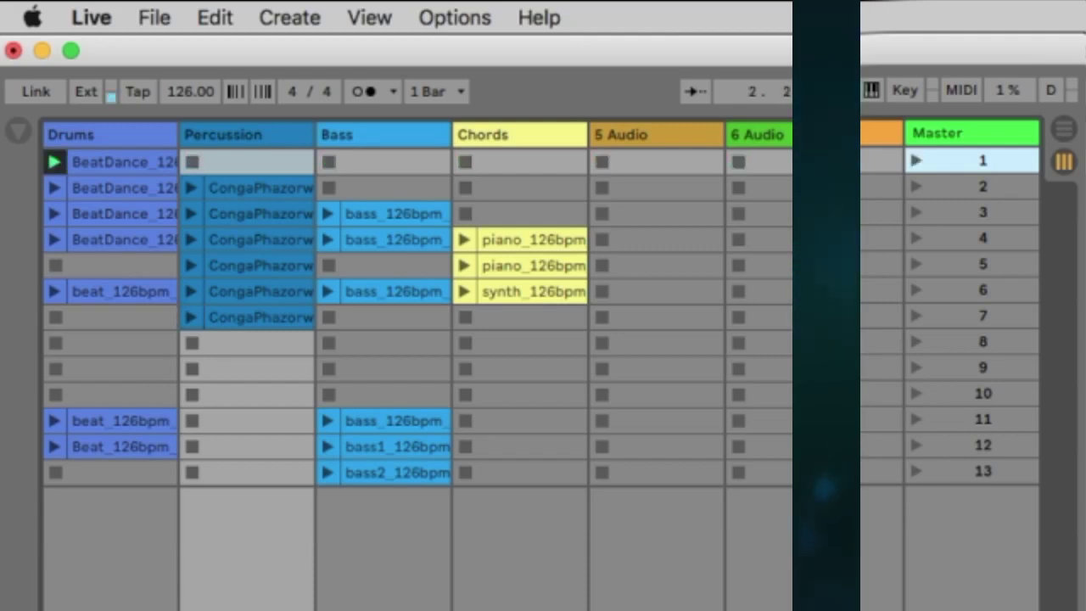
key(Down)
key(Return)
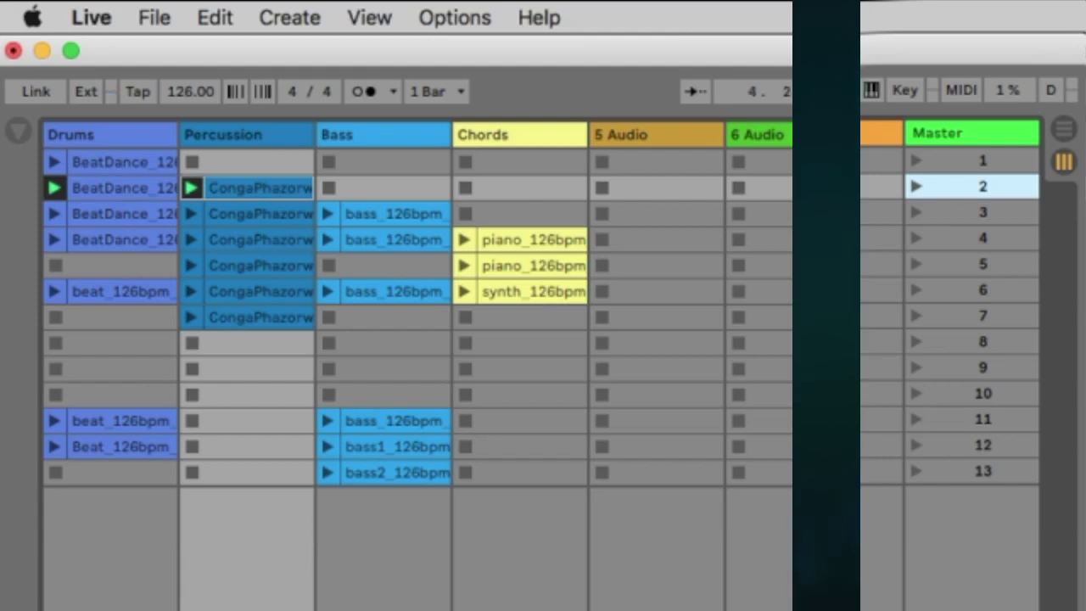
key(Down)
key(Return)
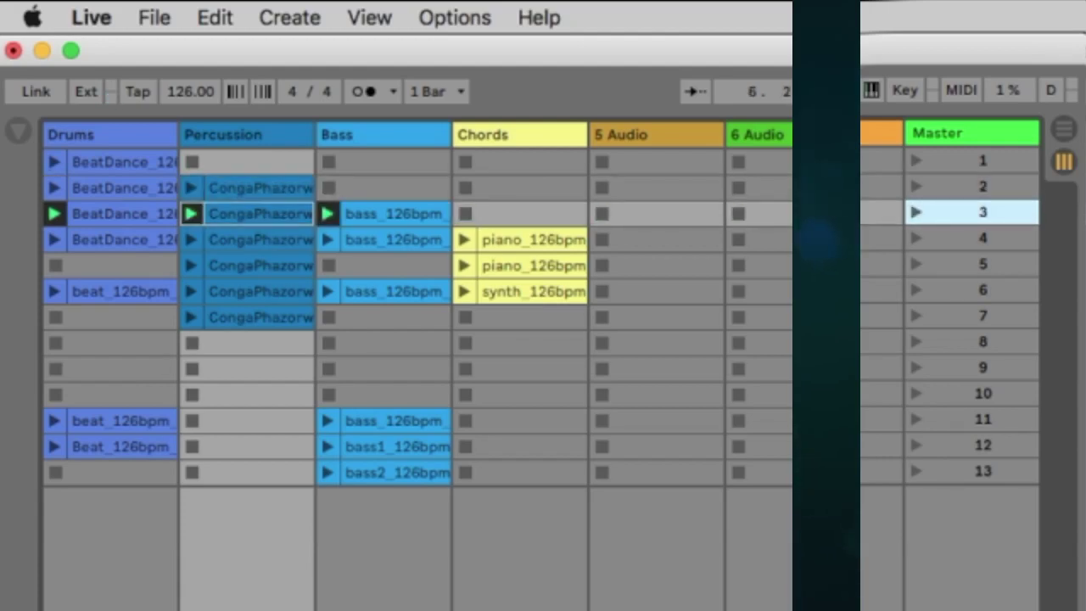
key(Down)
key(Return)
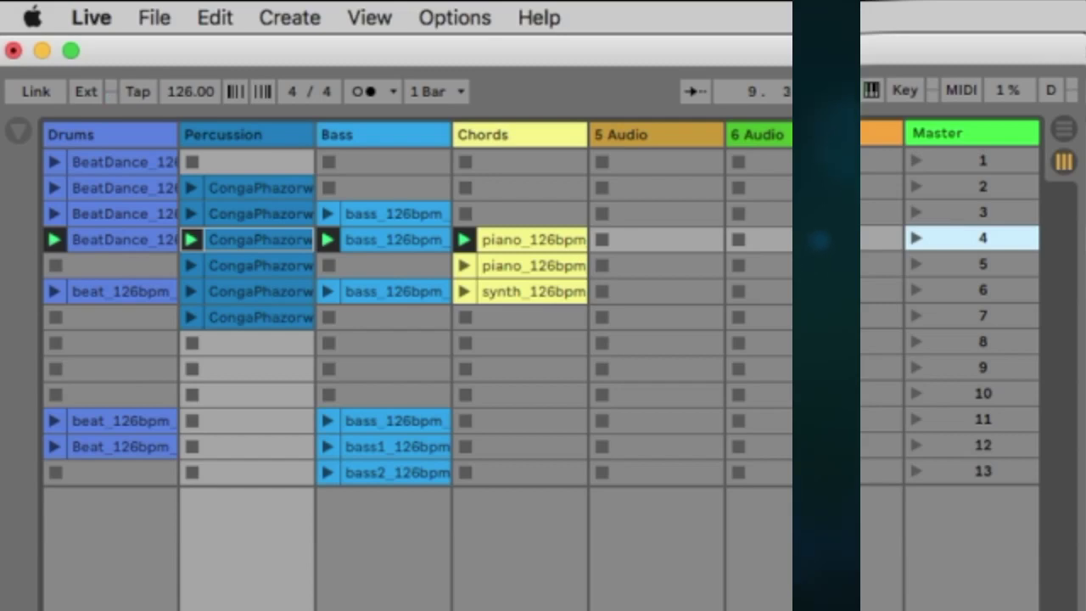
key(Down)
key(Down)
key(Down)
key(Down)
key(Return)
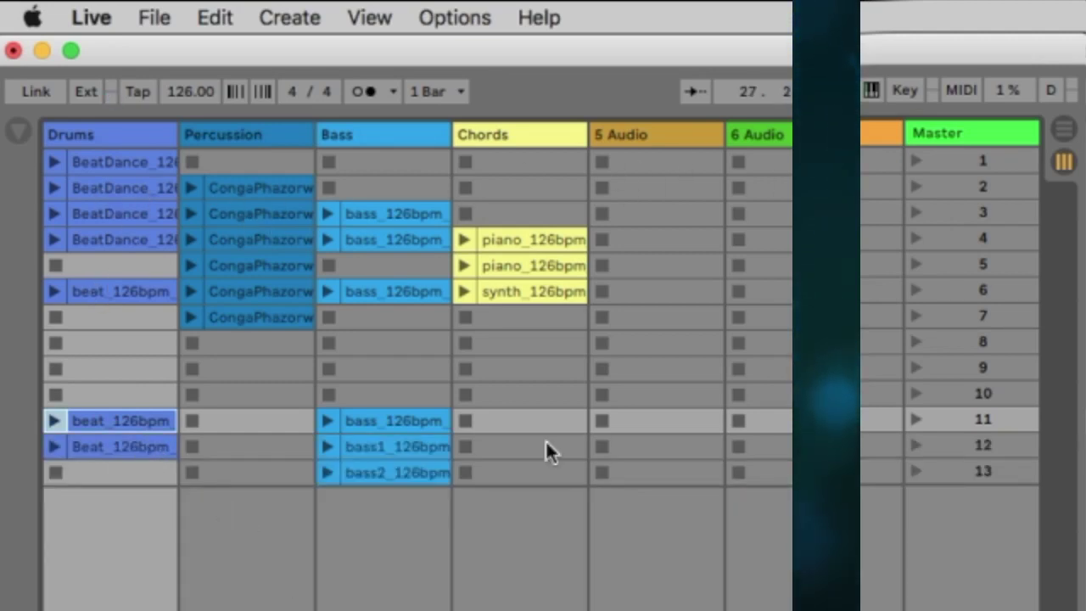
Step: Map the row 11 beat_126bpm drum clip to key Q and the row 12 Beat_126bpm clip to W
click(906, 90)
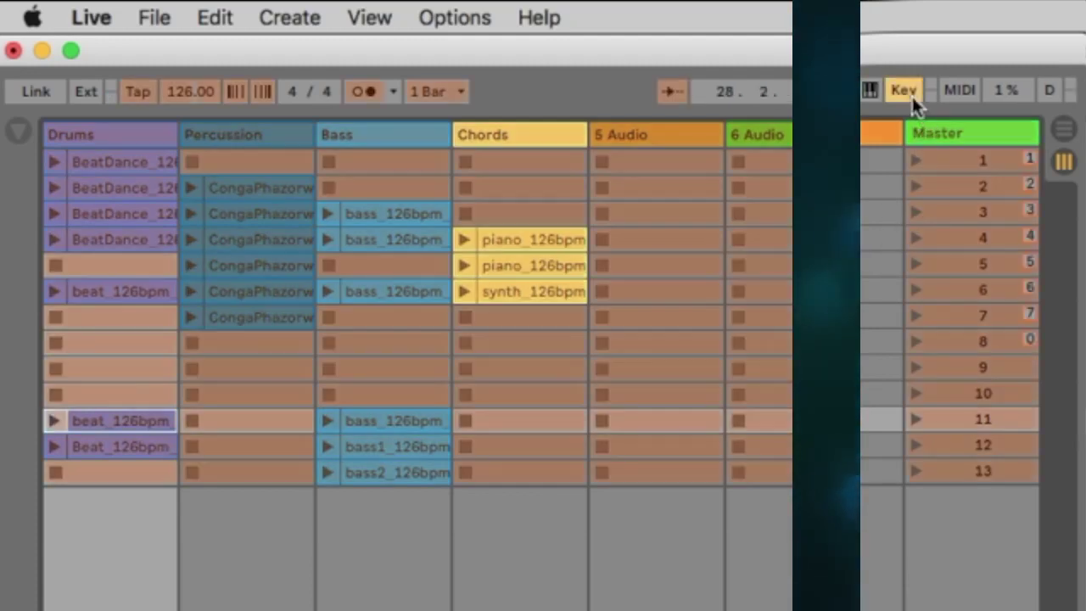
key(q)
click(55, 445)
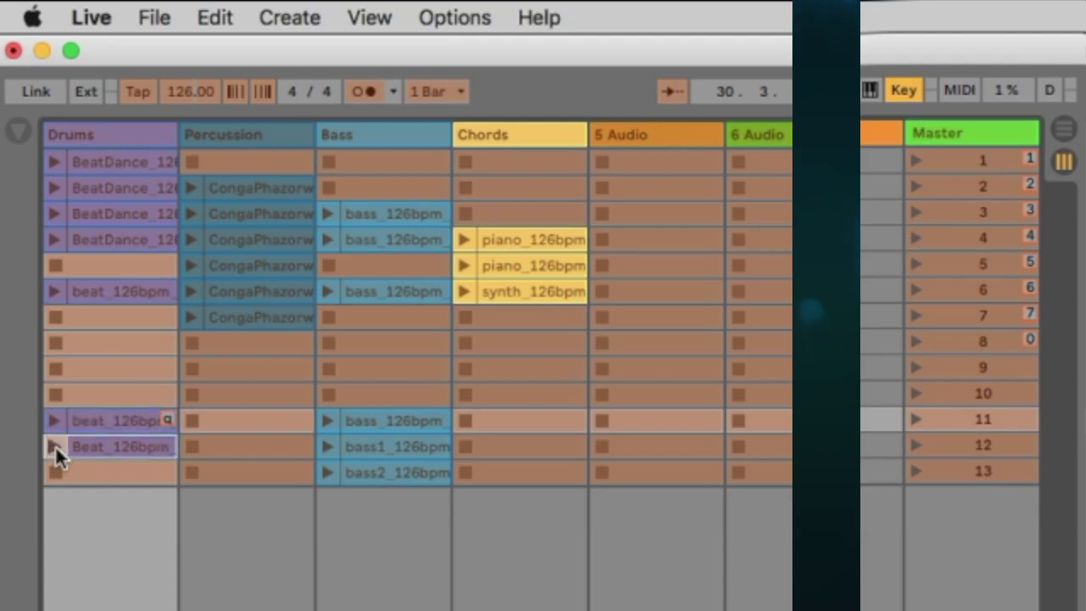
key(w)
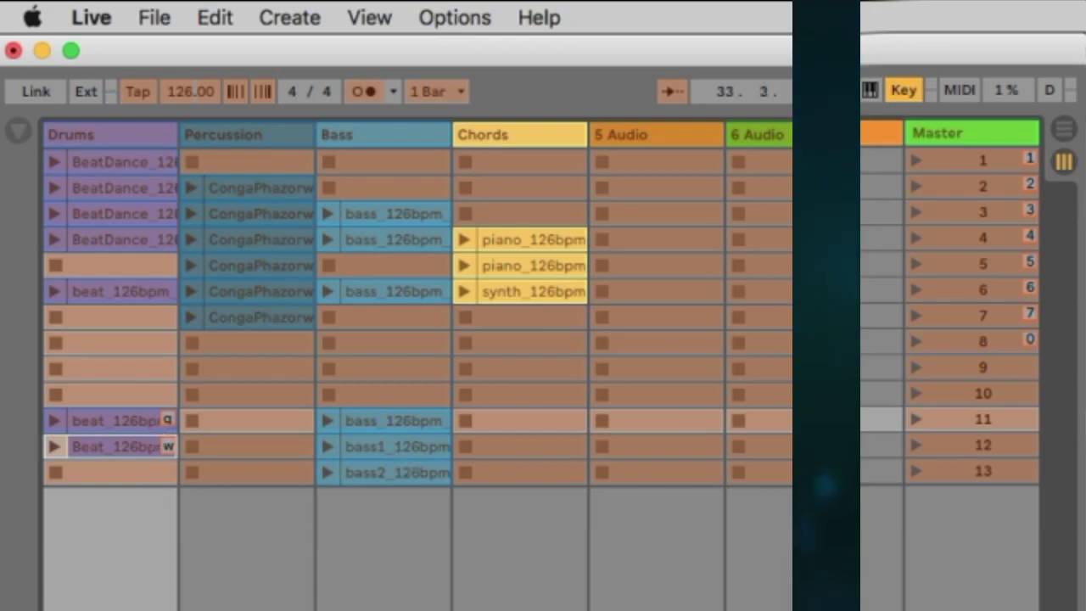
Step: Exit Key Map mode and launch scenes 1, 2 and 3 with their number keys
click(908, 88)
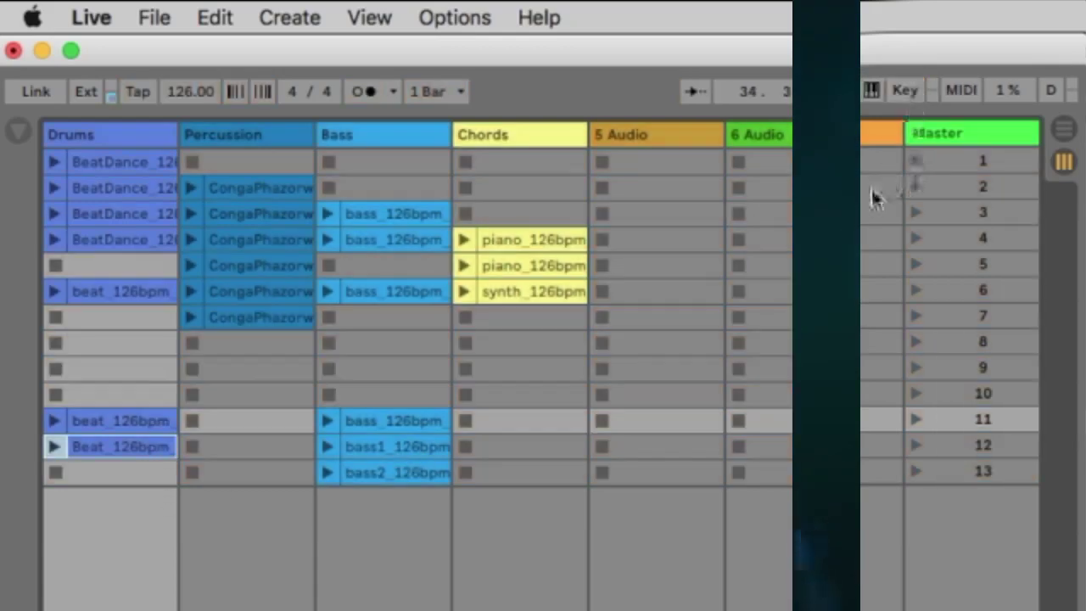
key(1)
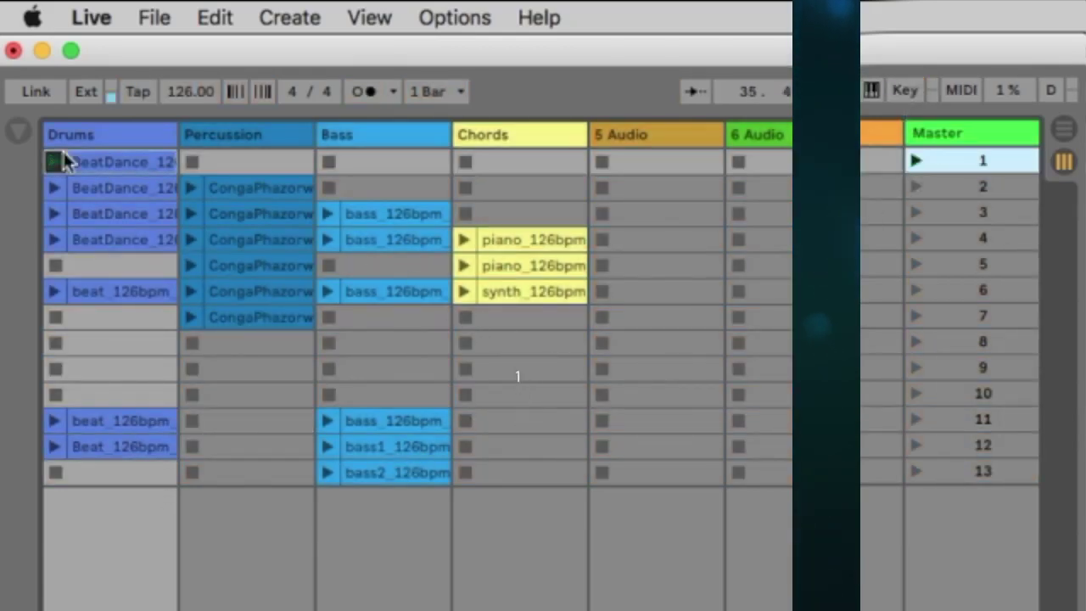
key(2)
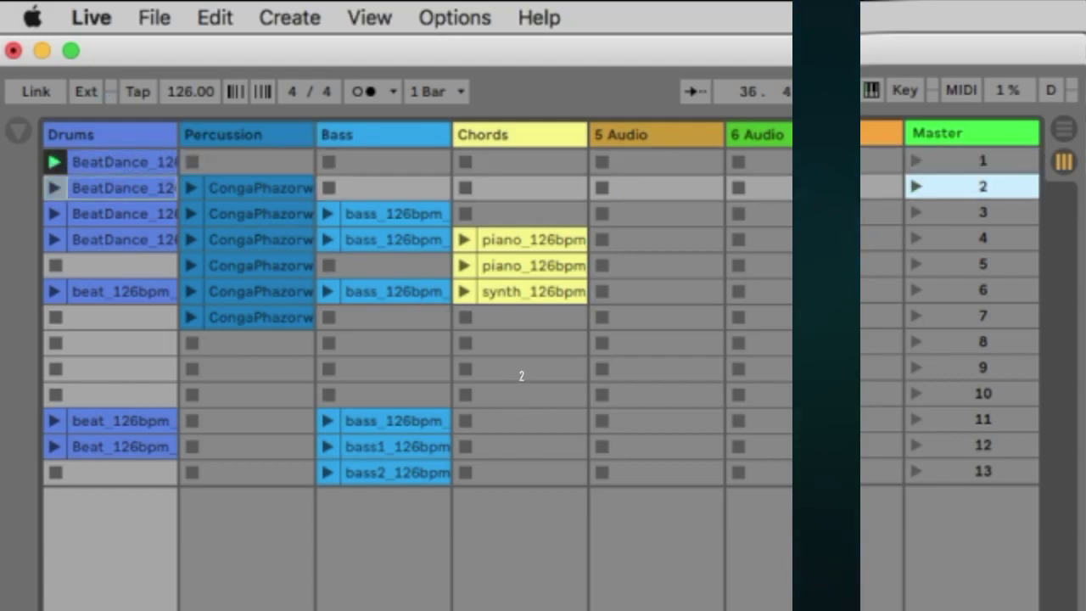
key(3)
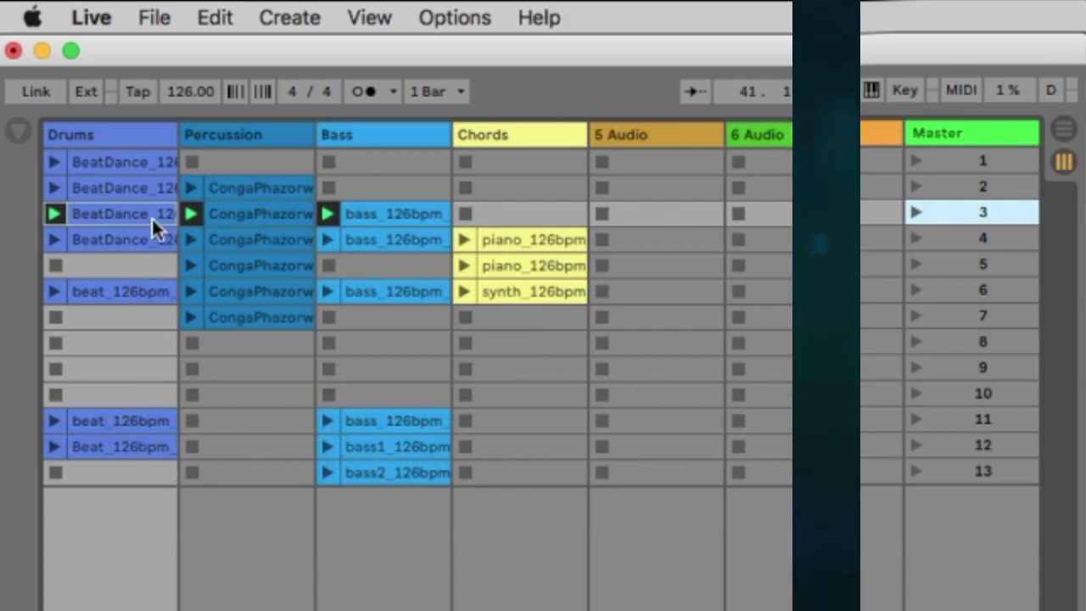
Step: Swap drum clips with Q, W, then Q again, ending on row 11's beat_126bpm
key(q)
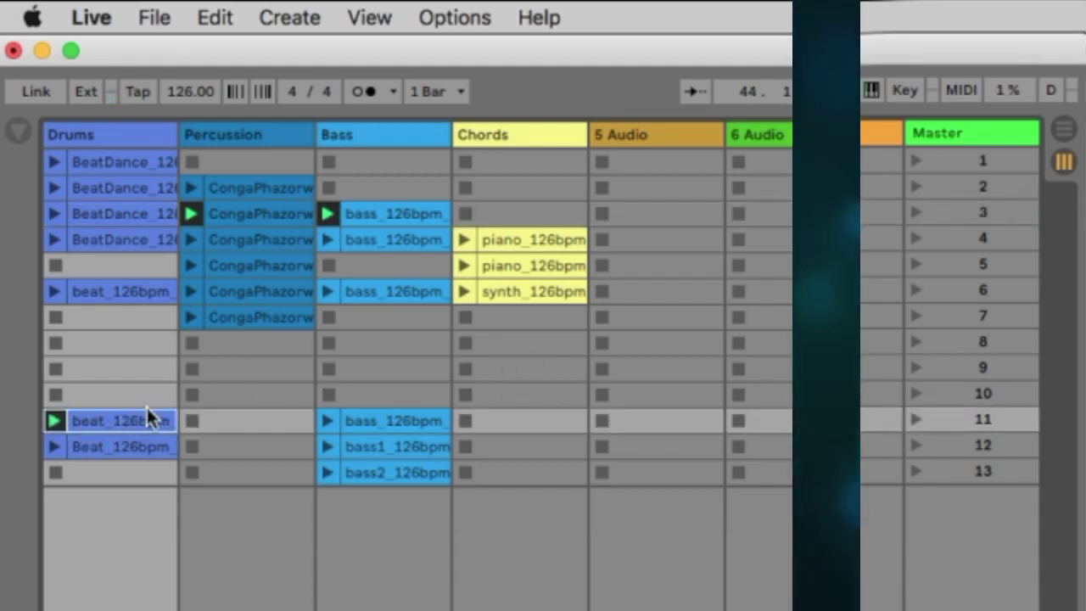
key(w)
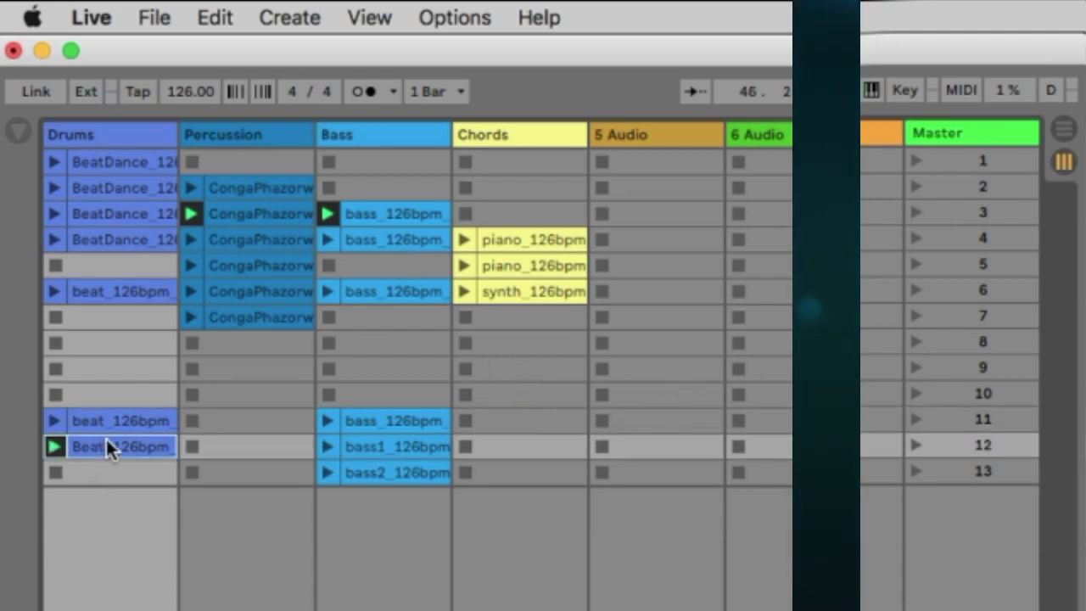
key(q)
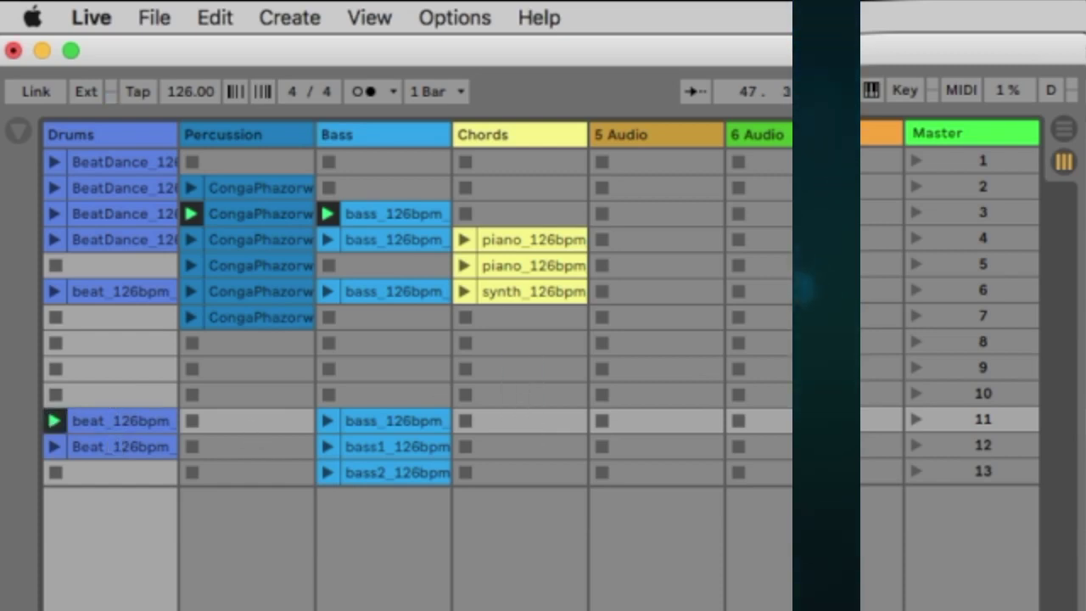
Step: Stop playback, reset the position to 1.1.1, and flip to Arrangement View and back to Session View
click(382, 316)
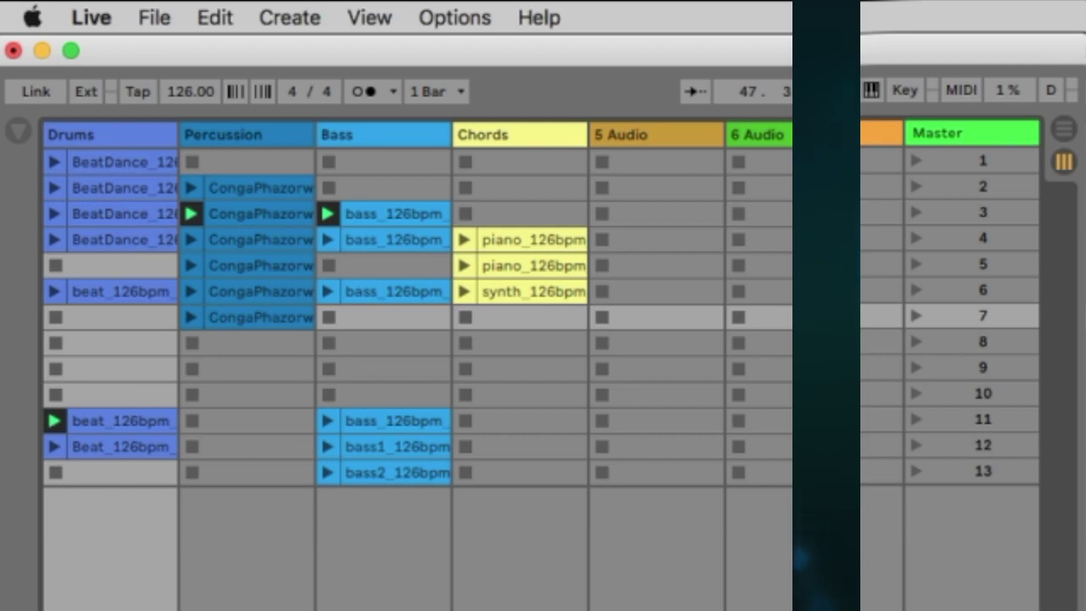
key(space)
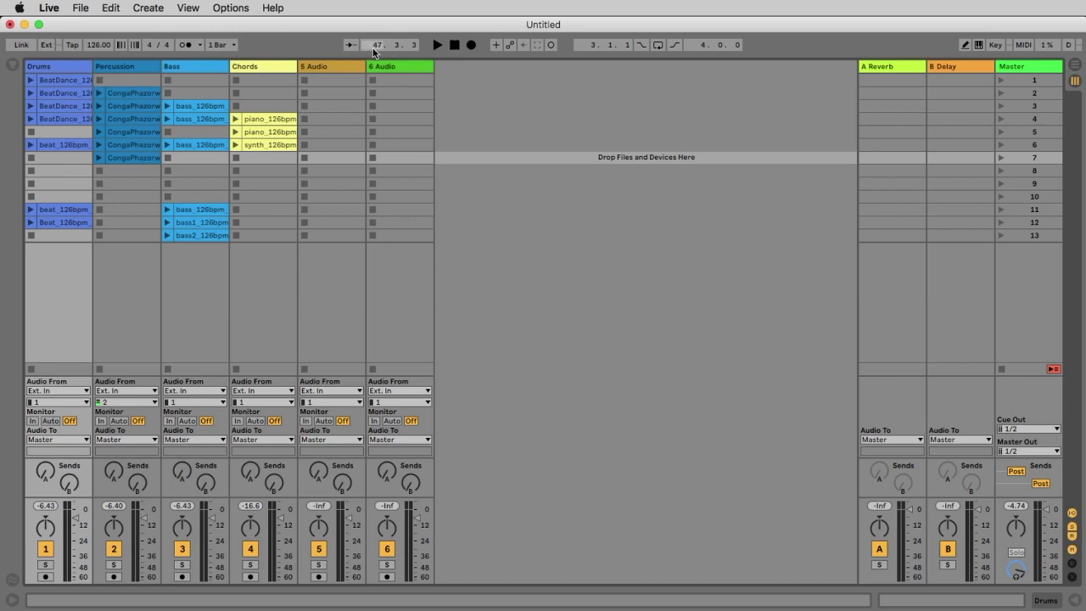
click(455, 48)
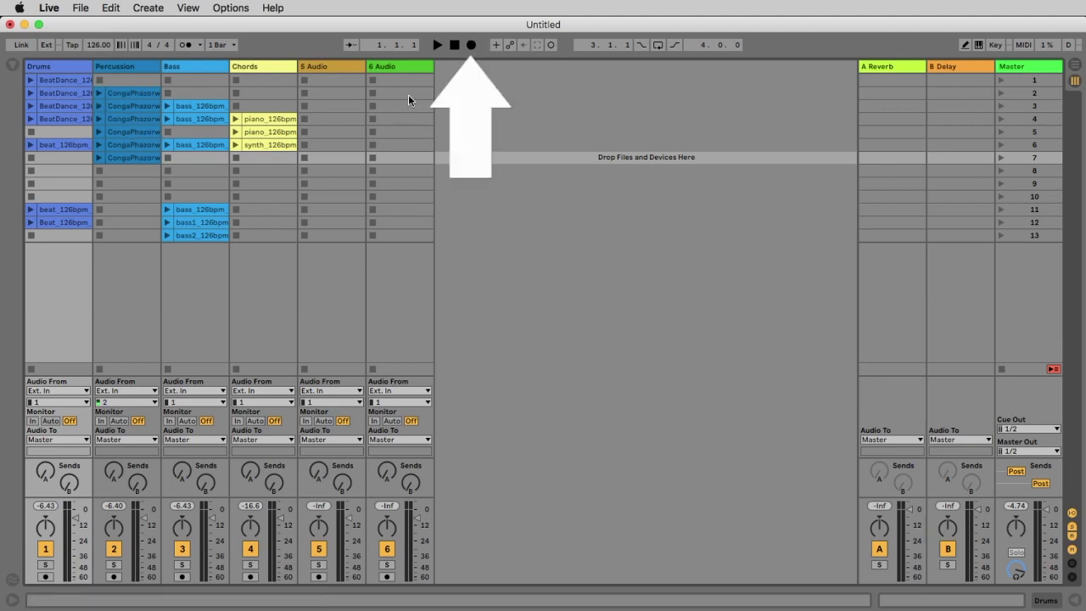
click(1076, 65)
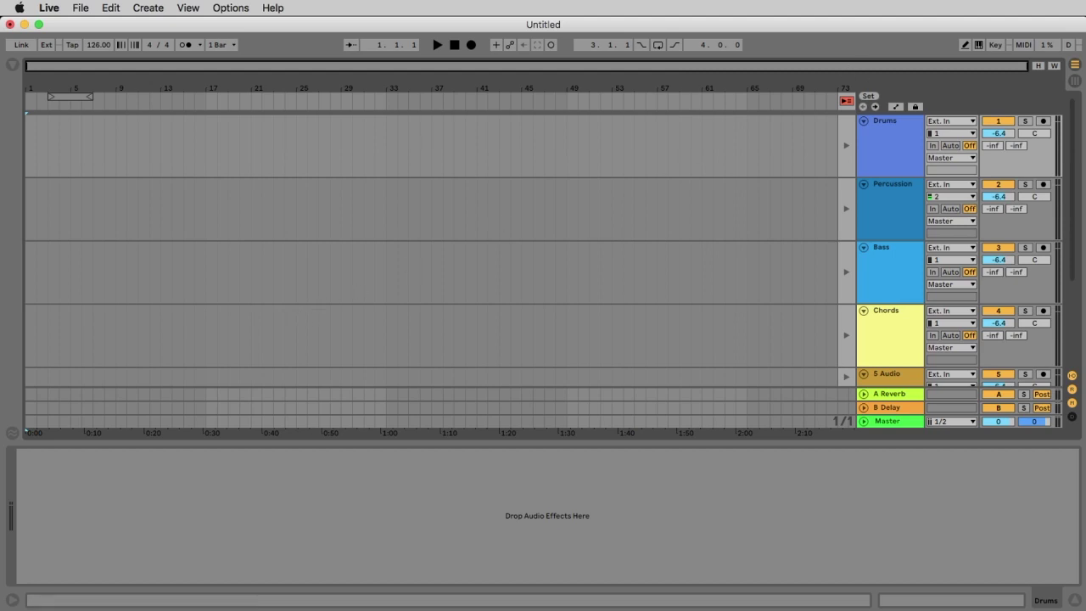
click(1076, 83)
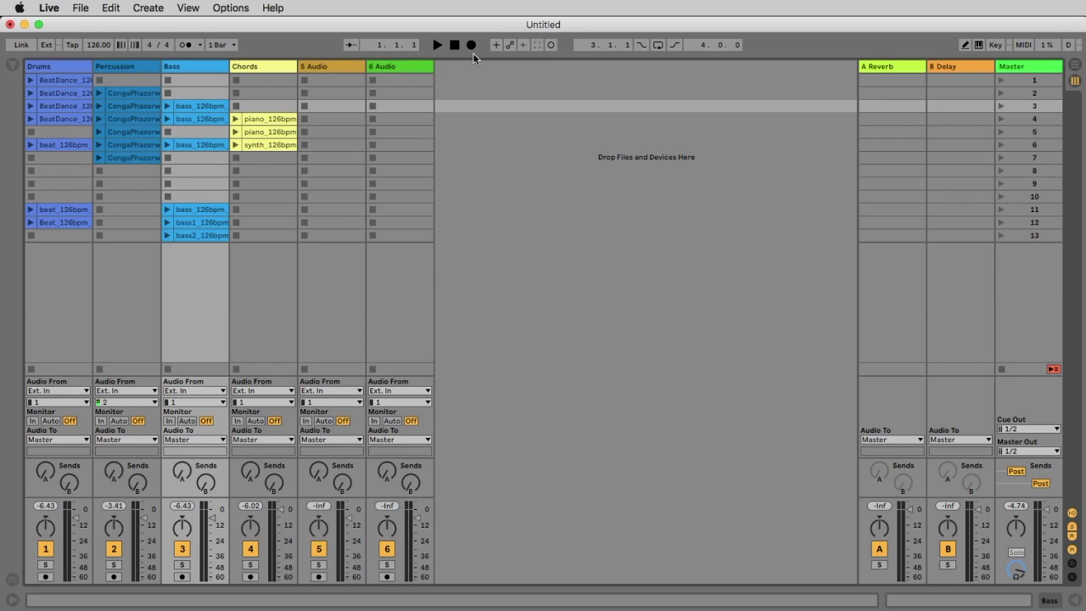
Step: Start arrangement recording and launch scene 1, briefly checking the Arrangement View
click(472, 47)
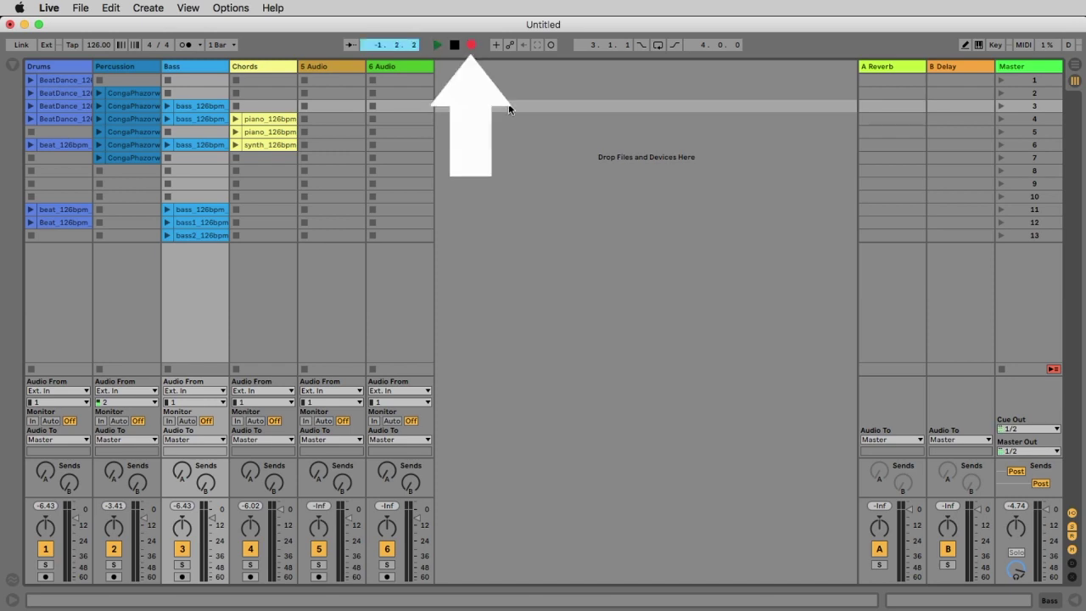
key(Up)
key(Up)
key(Return)
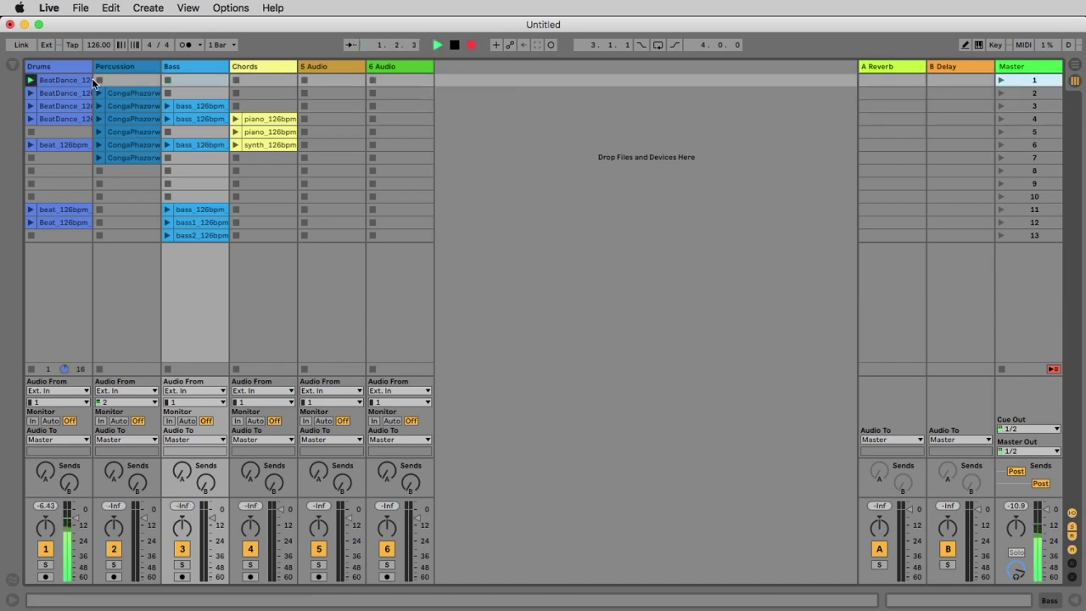
click(1078, 68)
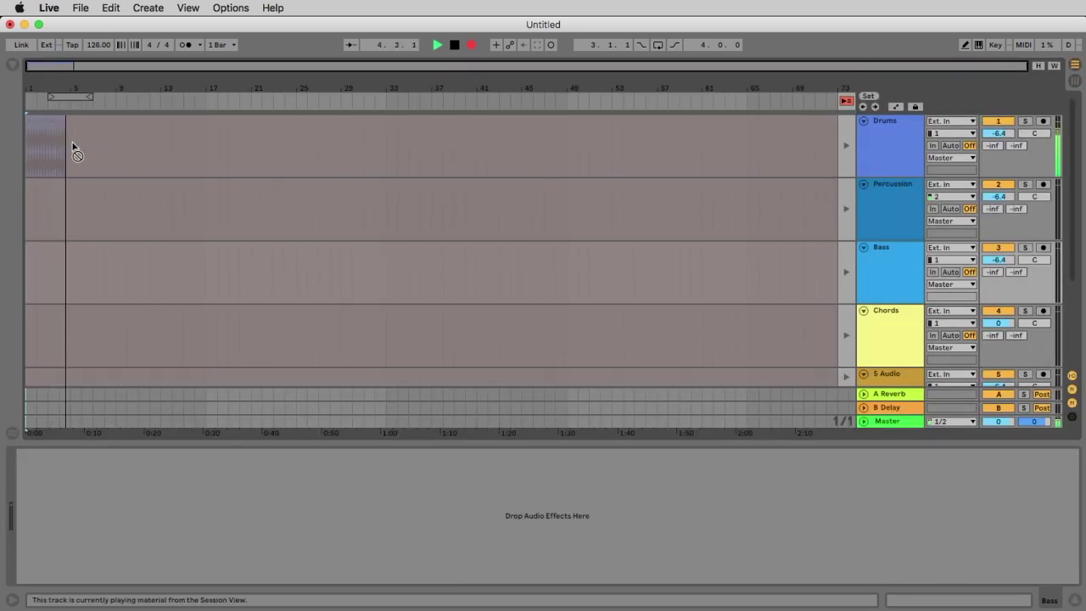
click(1074, 80)
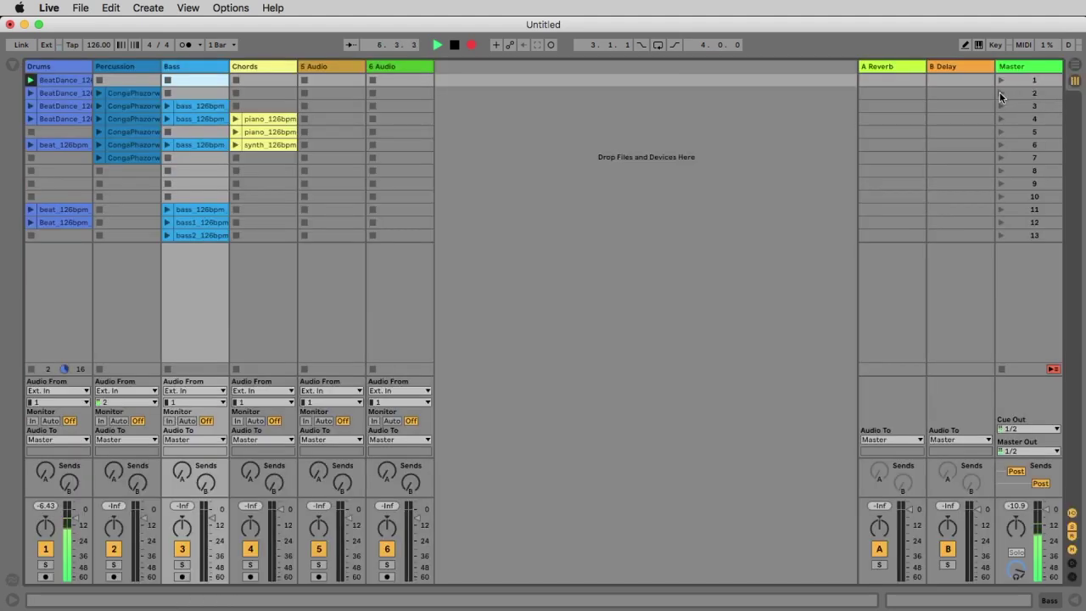
Step: Launch scenes 2 and 3, then pan the Chords track slightly left in Arrangement View
click(1001, 93)
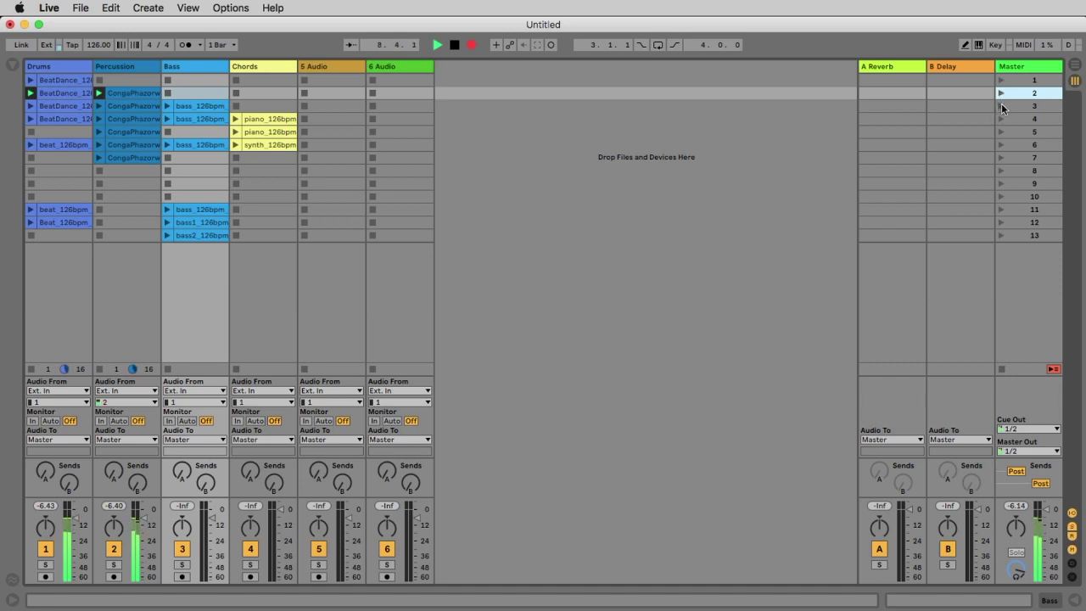
click(1000, 105)
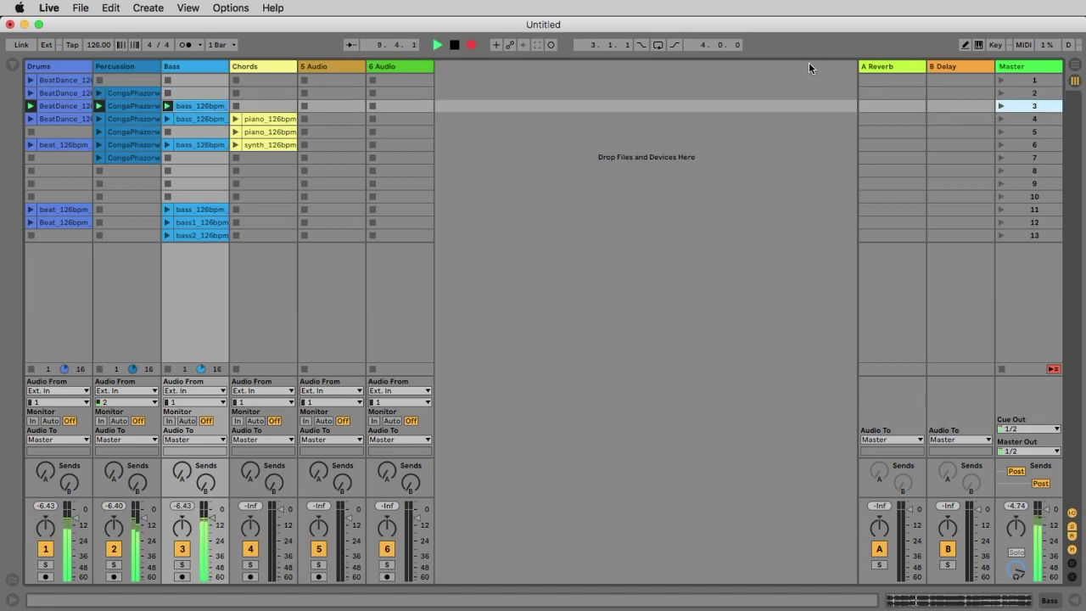
key(Tab)
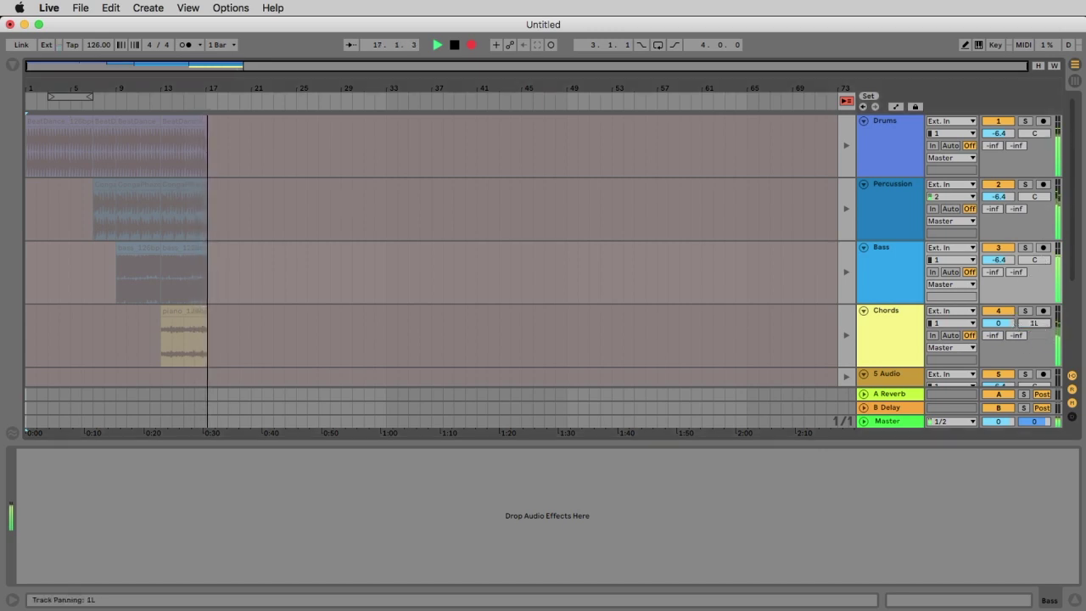
mouse_move(1047, 325)
mouse_down()
mouse_move(1048, 344)
mouse_move(1048, 267)
mouse_move(1048, 306)
mouse_up()
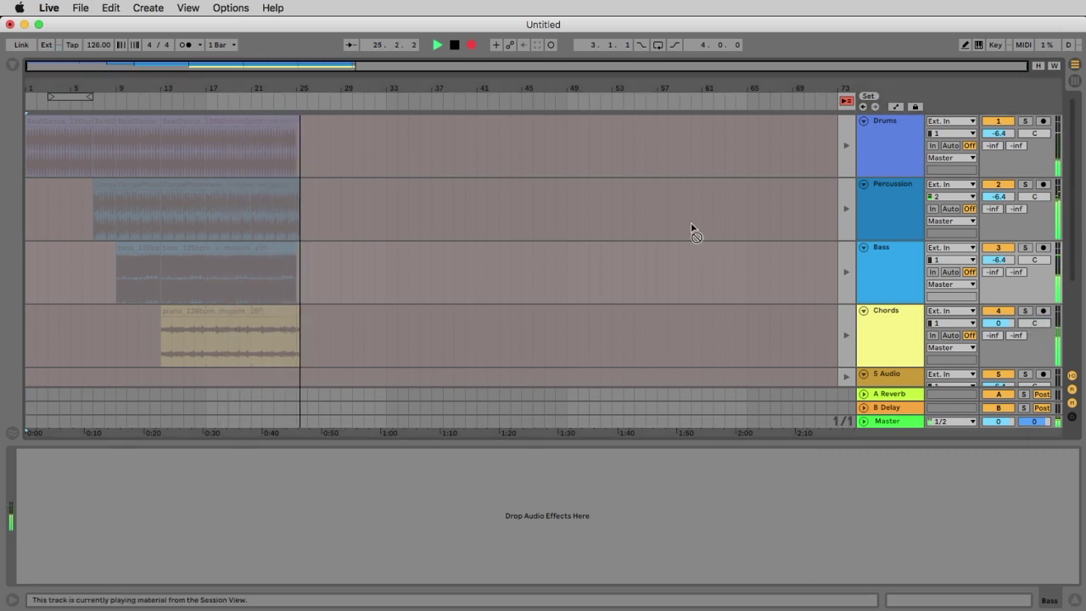
Step: While recording, launch the row 5 CongaPhazorwet clip and then scene 6
key(Tab)
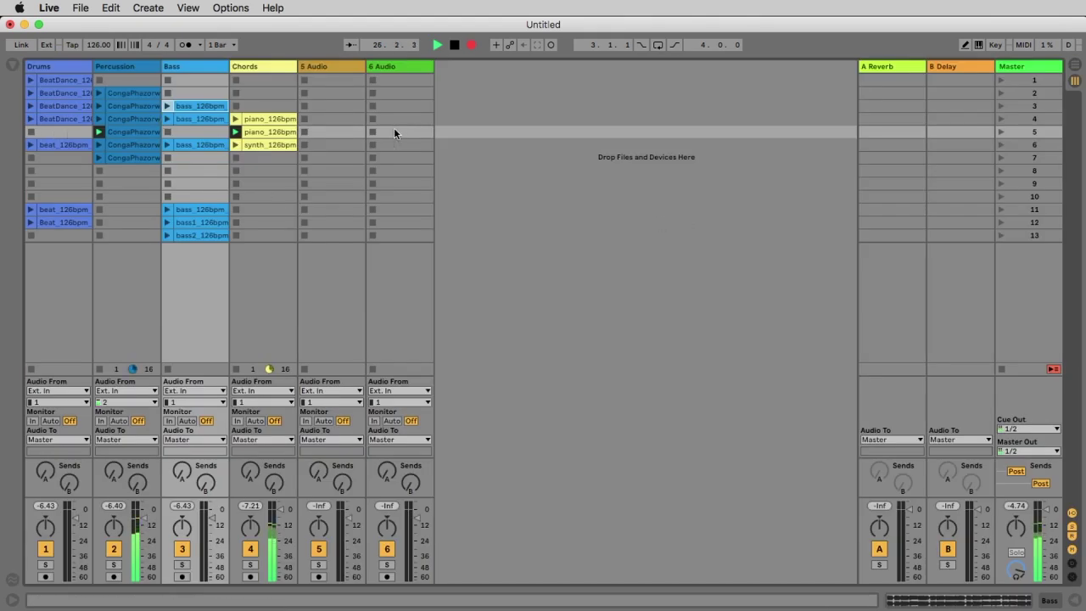
click(97, 133)
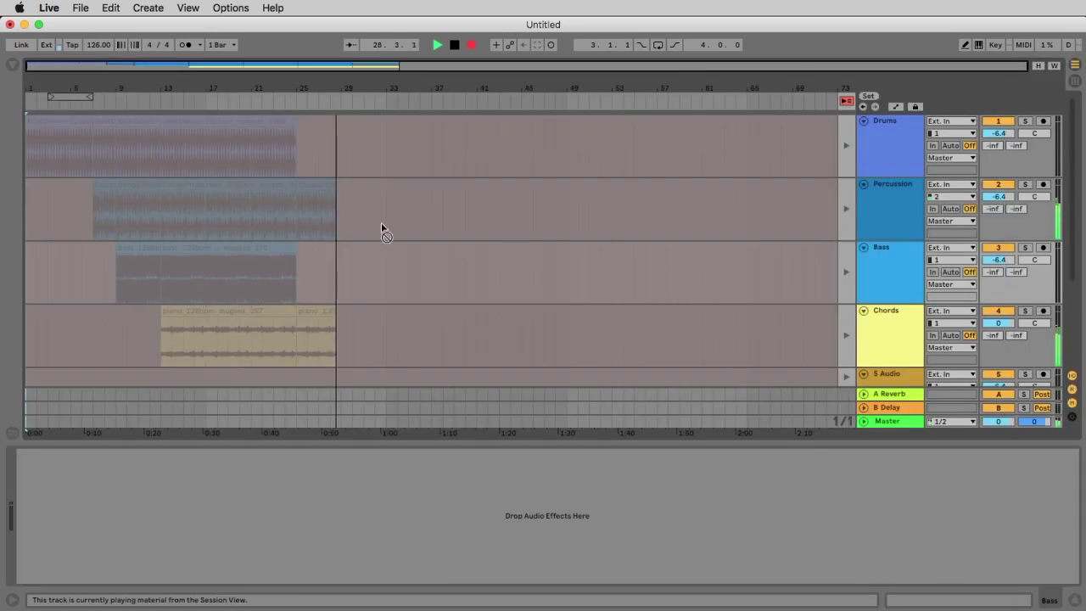
key(Tab)
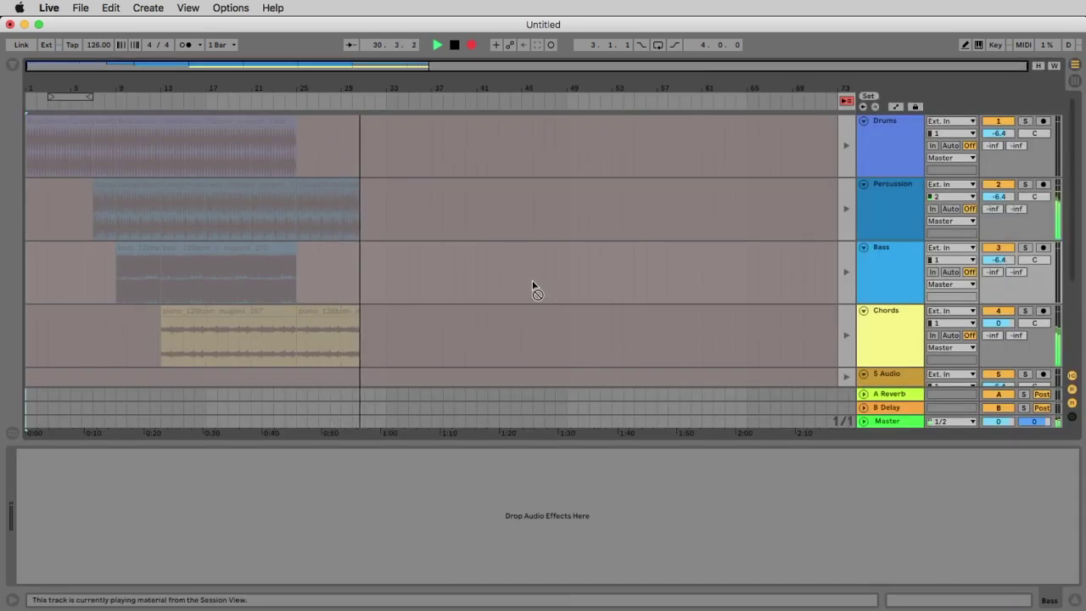
key(Tab)
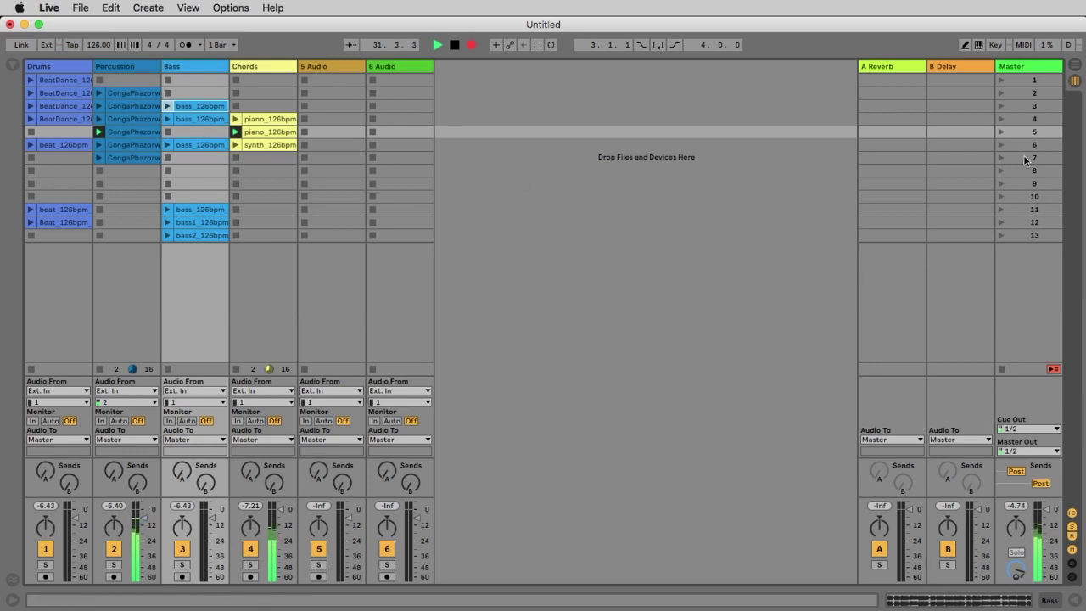
click(1002, 145)
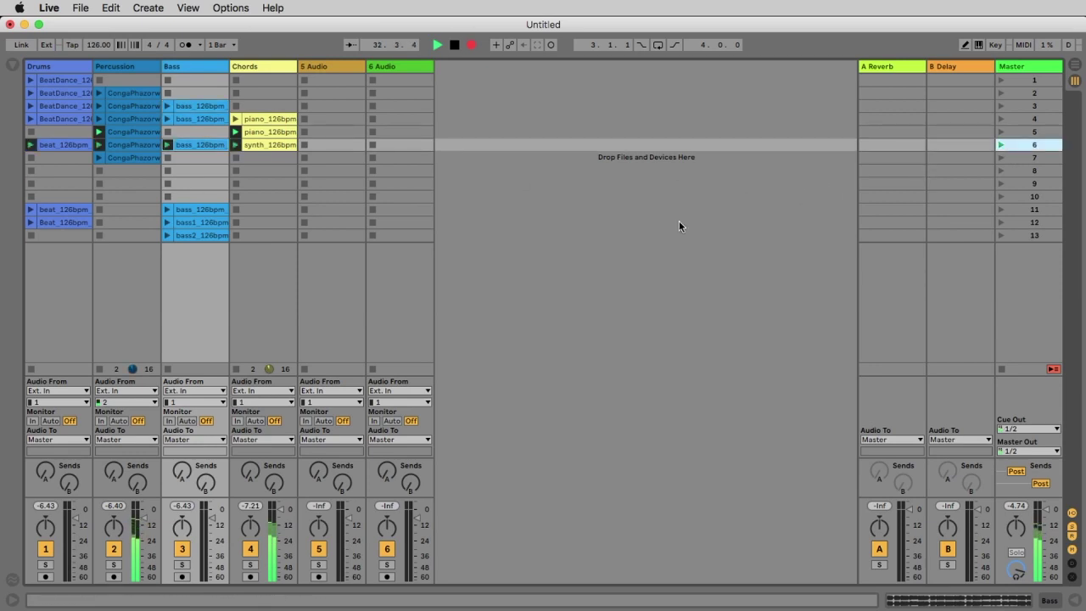
key(Tab)
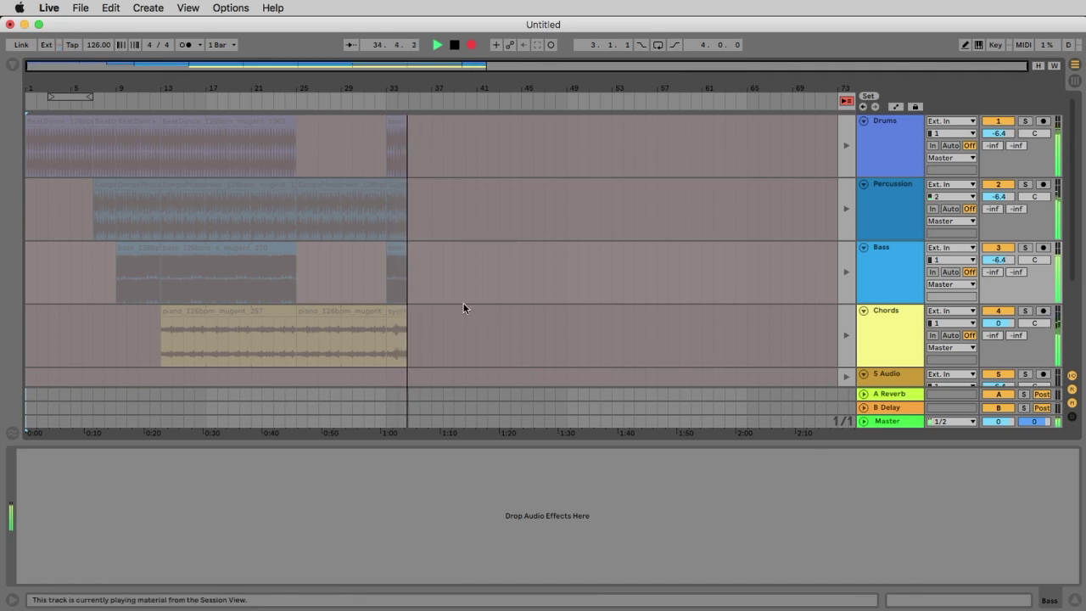
key(Tab)
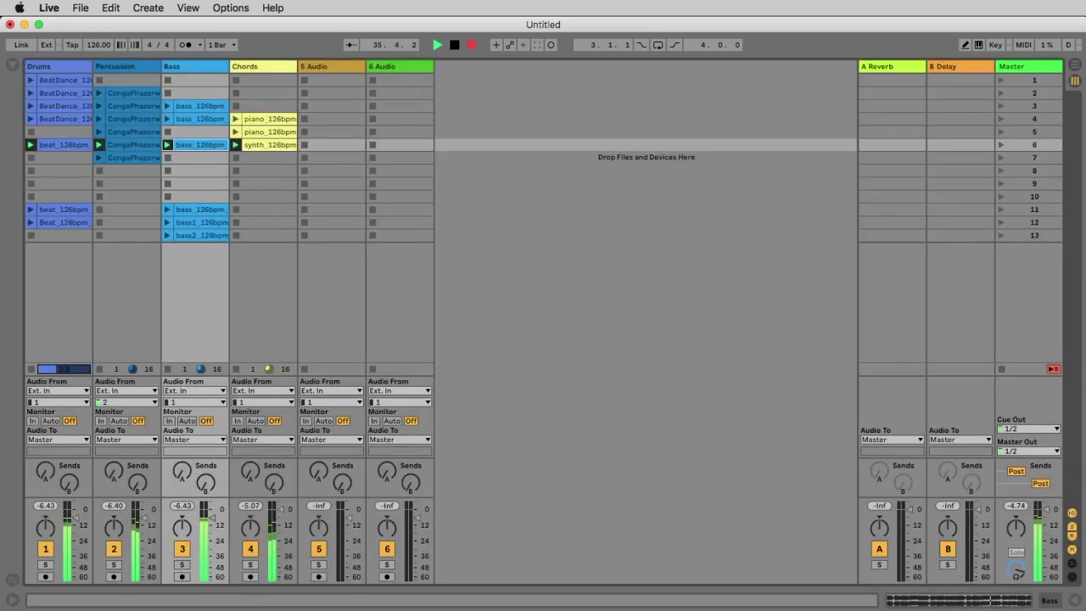
Step: Launch scene 7 and fade the Percussion volume down to -32.3 dB
key(Tab)
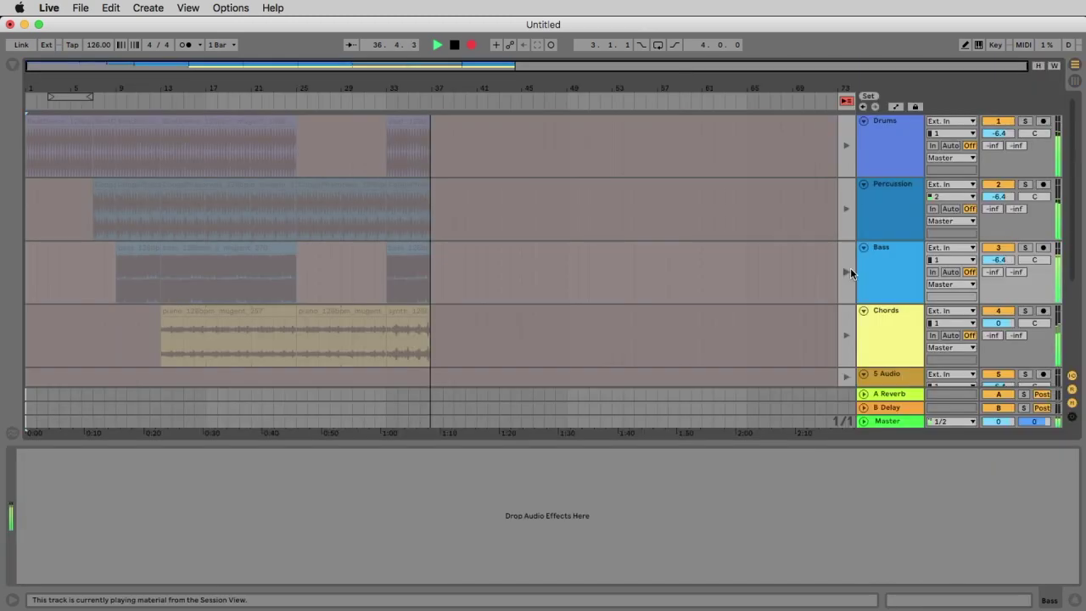
key(Tab)
key(Tab)
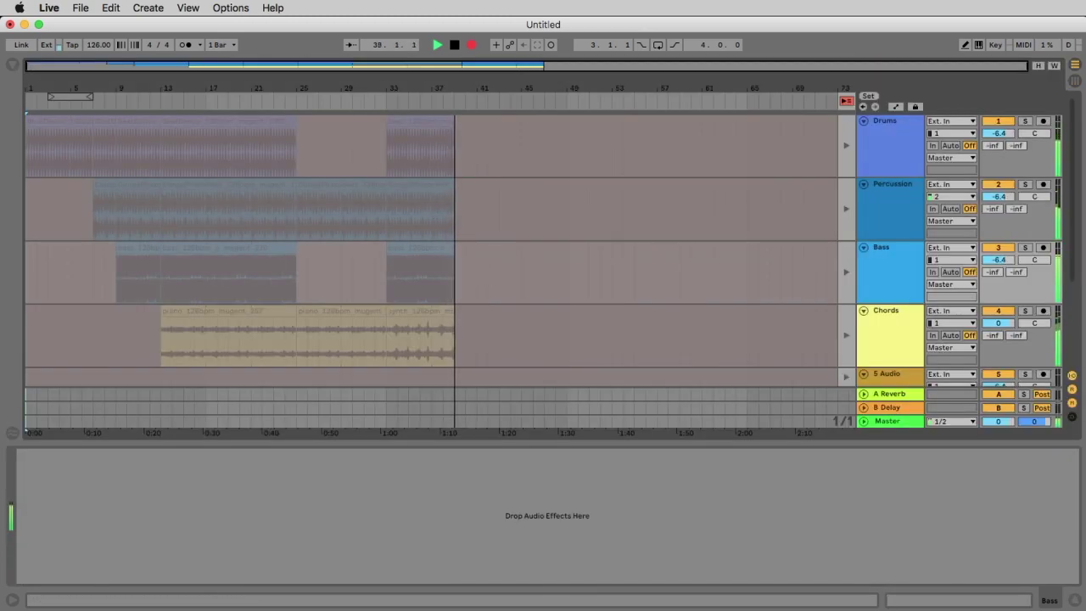
click(1077, 66)
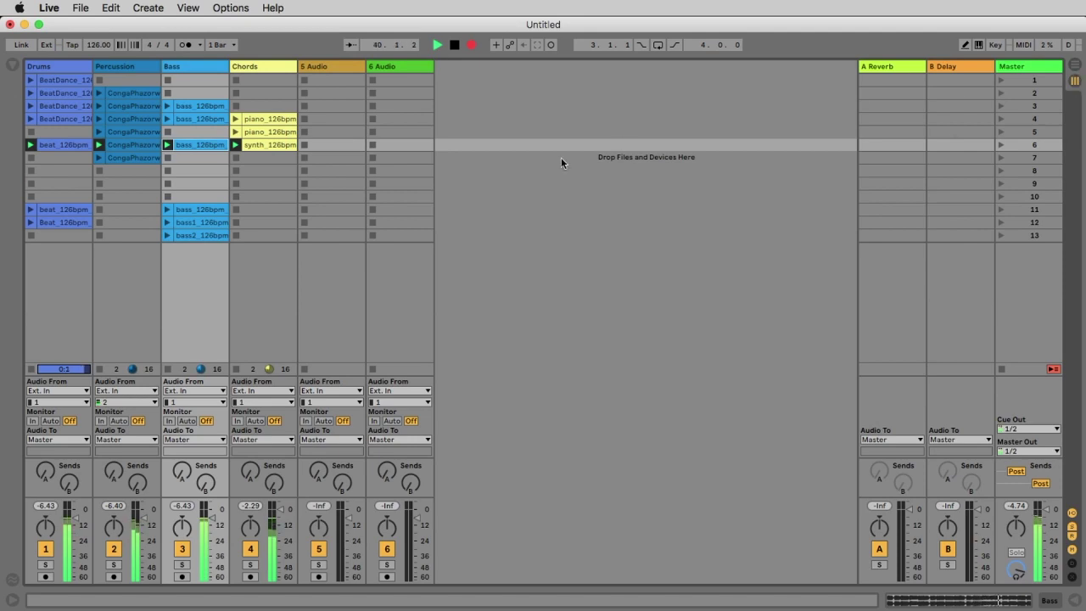
click(1000, 158)
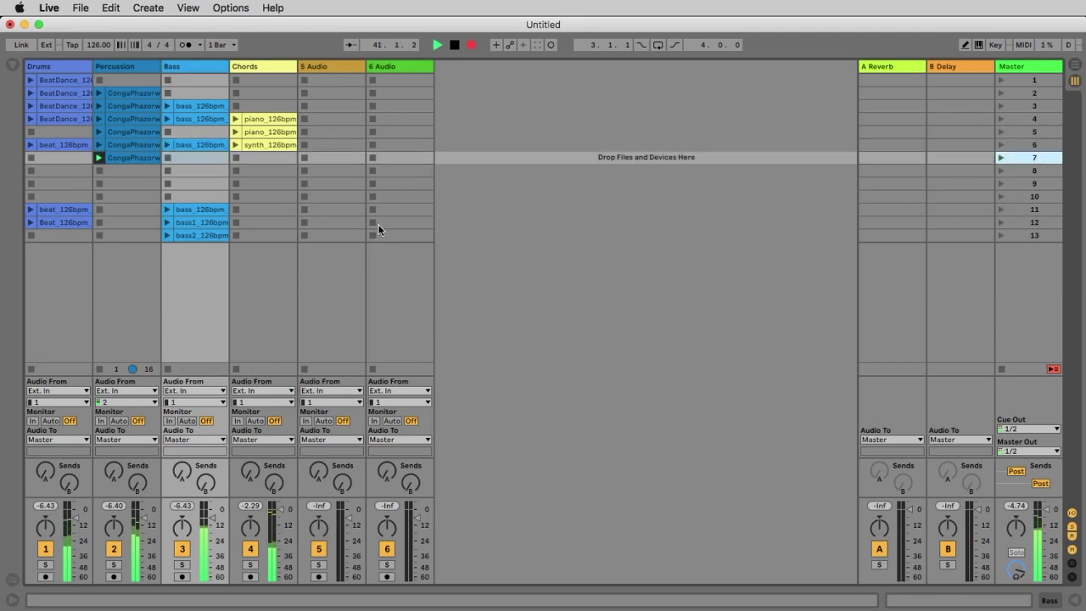
key(Tab)
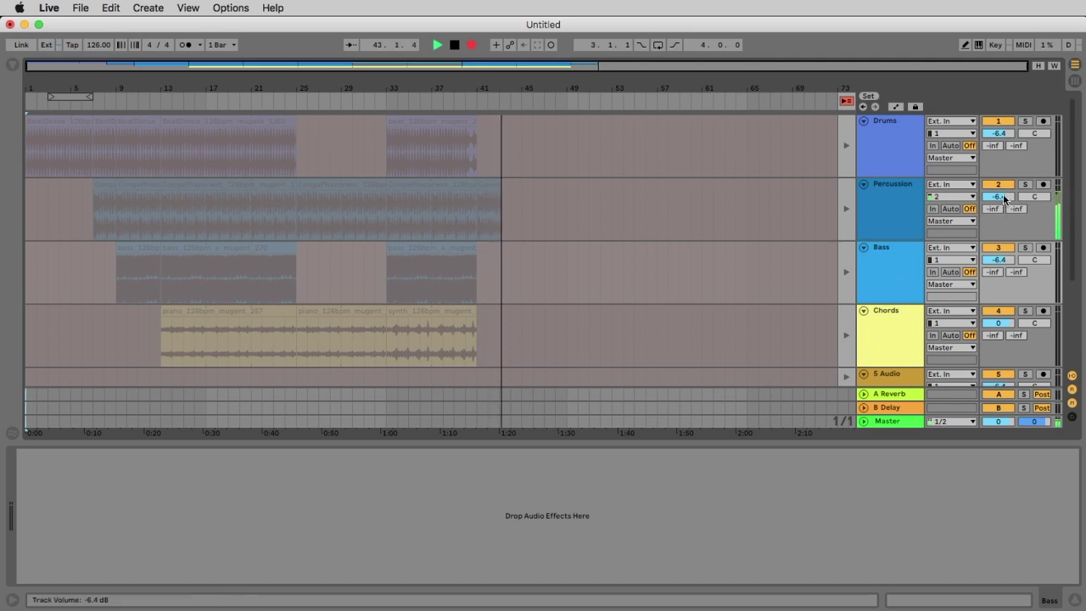
mouse_move(999, 196)
mouse_down()
mouse_move(999, 223)
mouse_move(995, 195)
mouse_up()
Step: Stop recording, use Back to Arrangement to reactivate recorded clips, and play from the start
key(space)
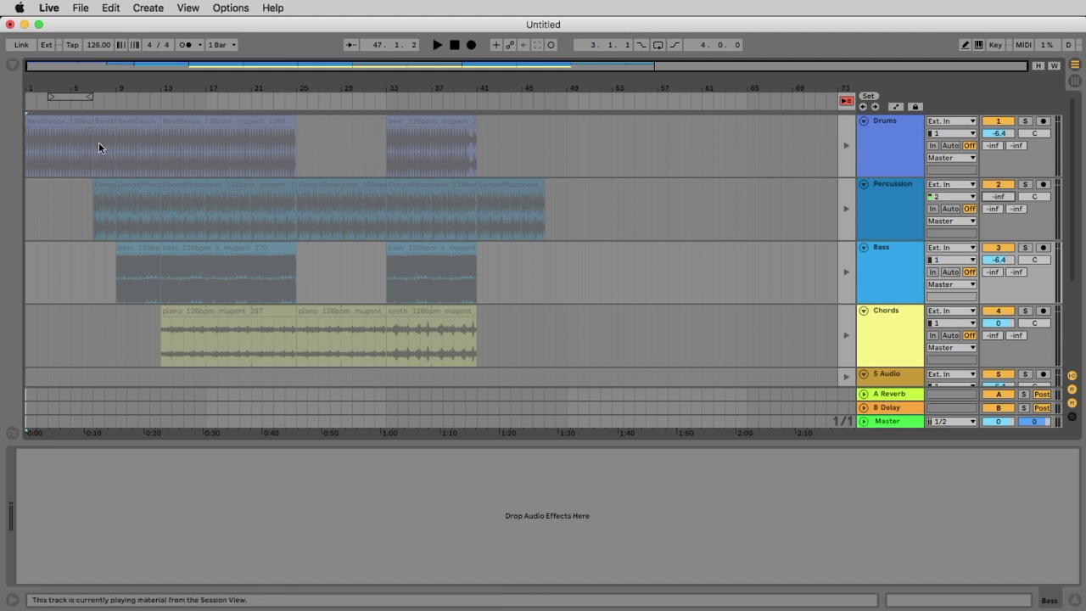
click(1077, 84)
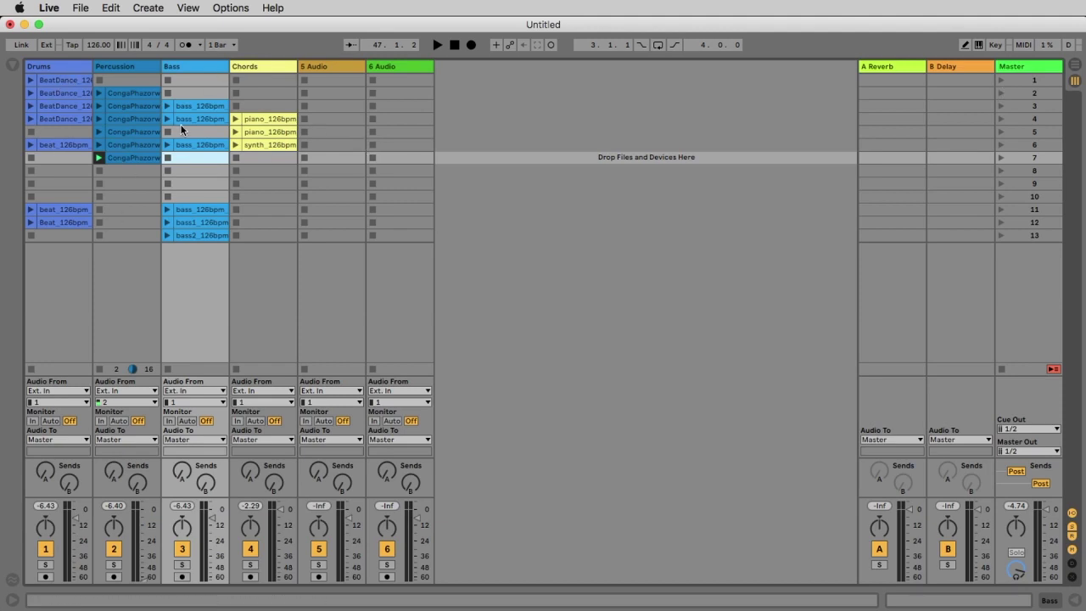
click(1071, 68)
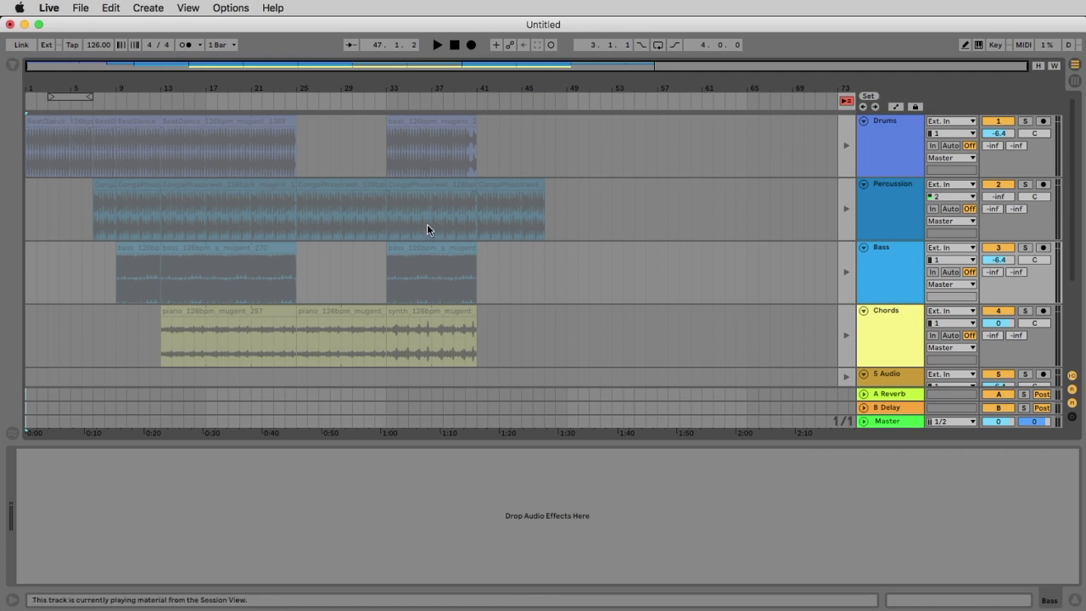
click(847, 102)
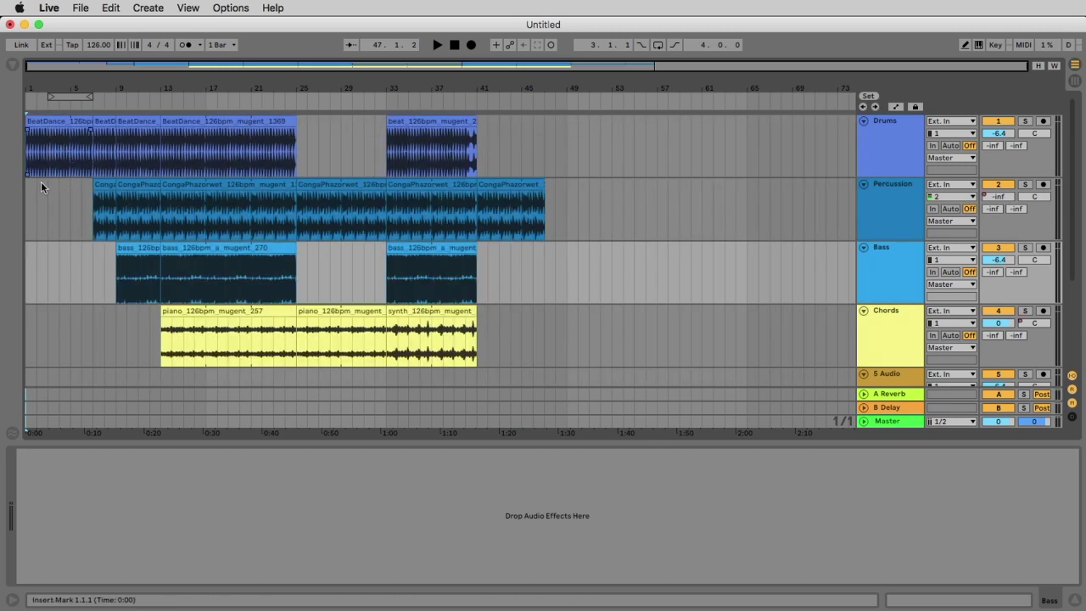
click(72, 206)
key(space)
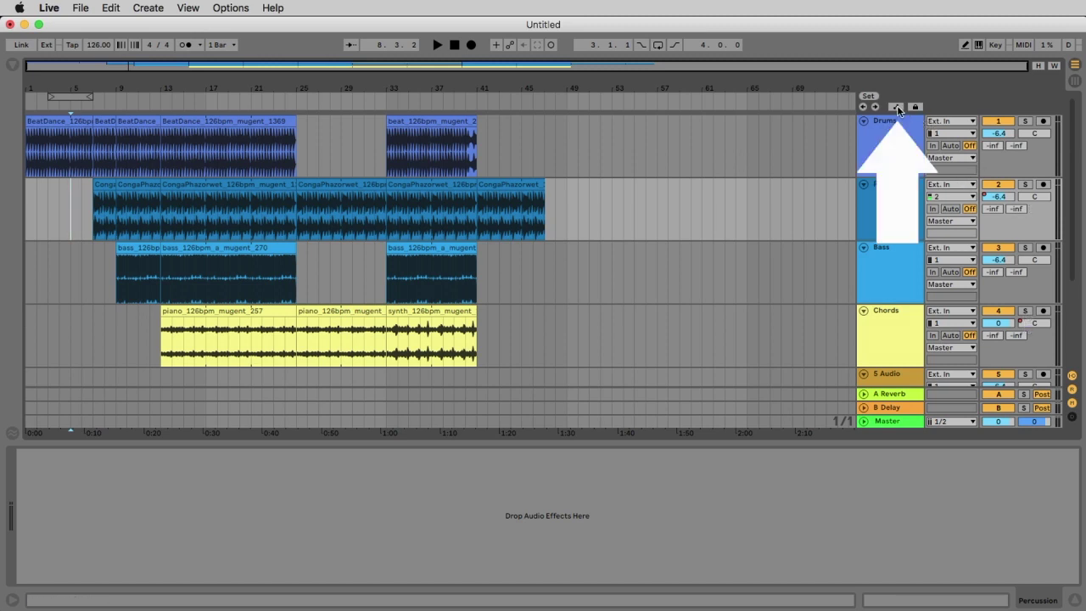
Step: Show automation lanes and play from inside the Chords clip to hear its pan automation
key(a)
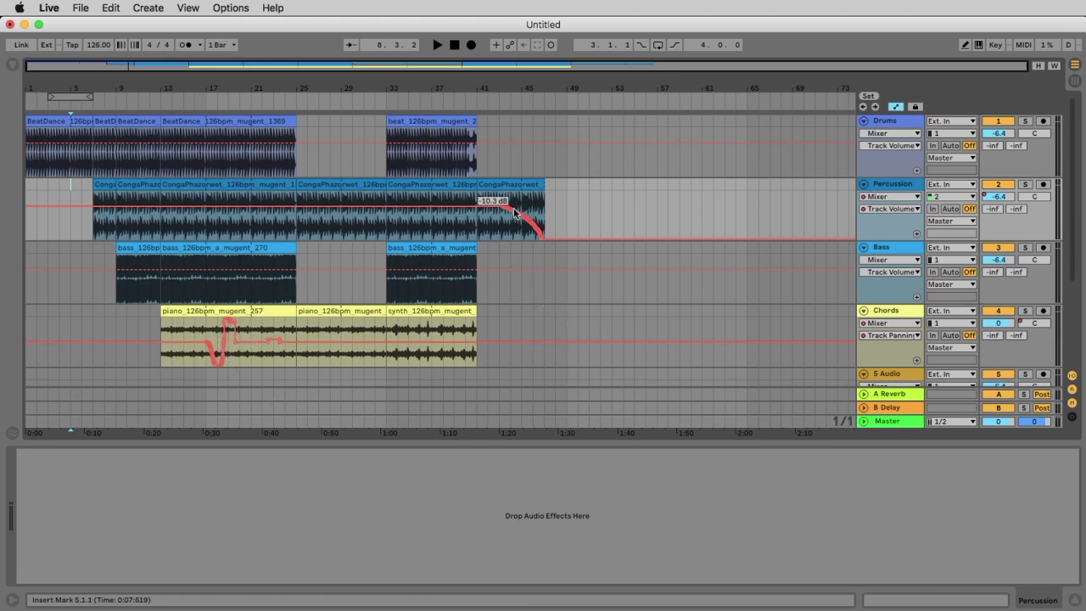
click(205, 331)
key(space)
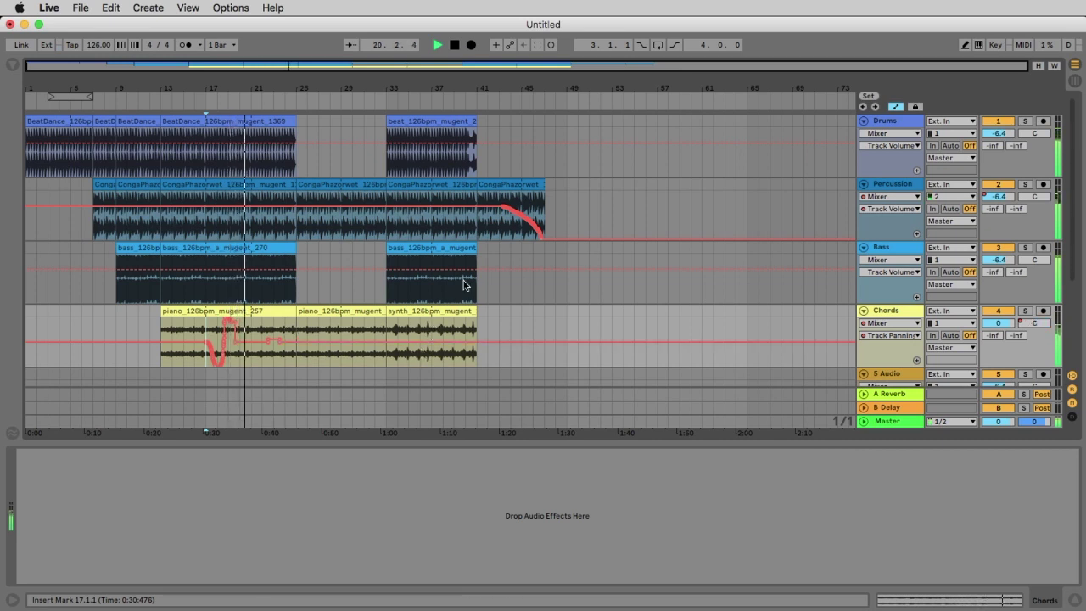
Step: Add a V-shaped dip to -inf on the Percussion volume line near bar 43 and play it back
click(499, 228)
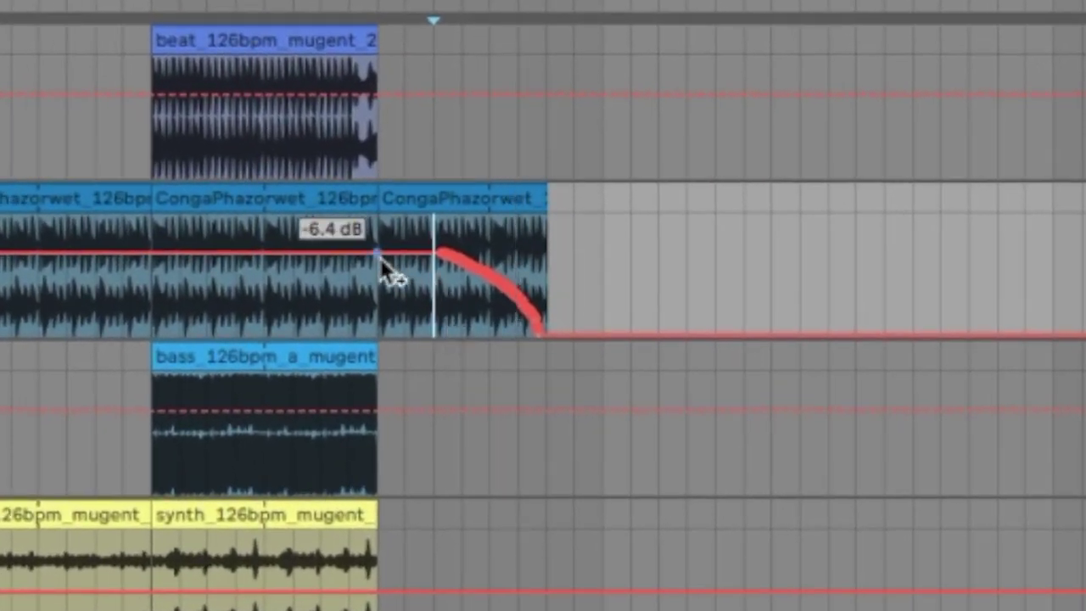
click(335, 256)
drag(352, 265, 348, 331)
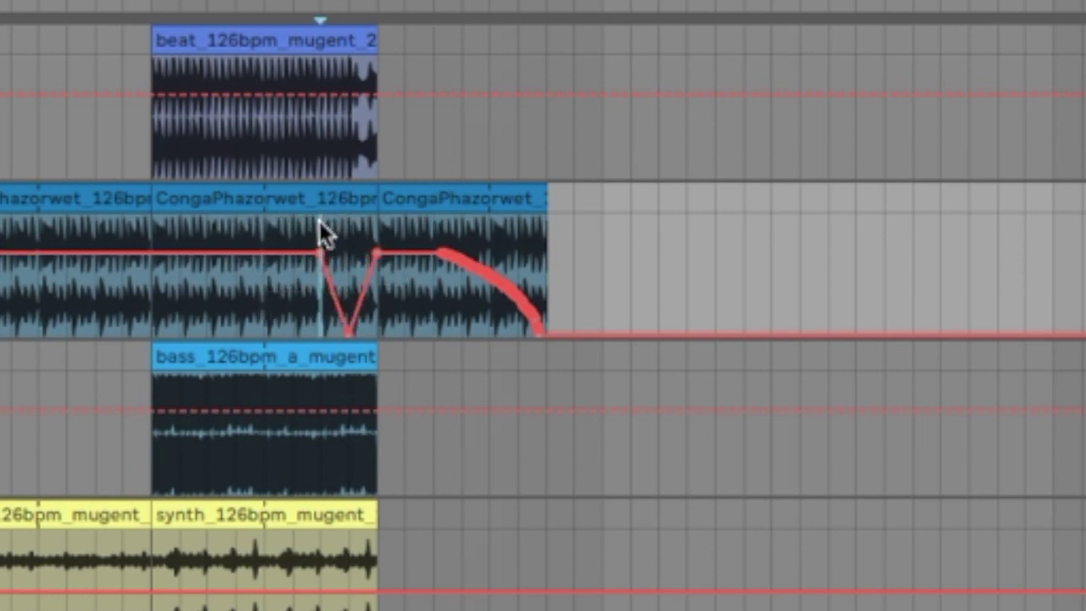
key(space)
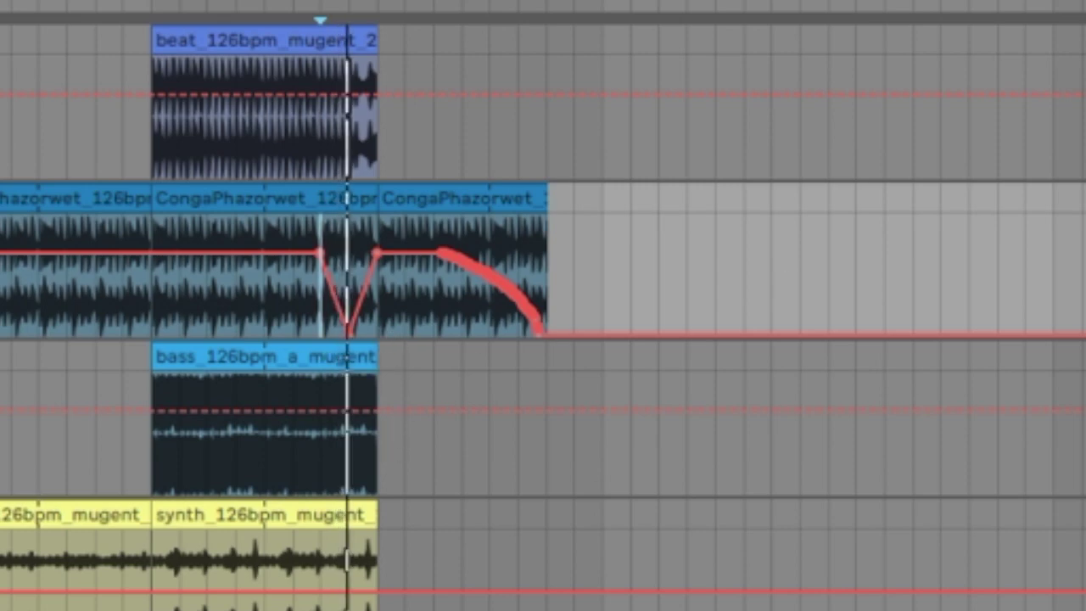